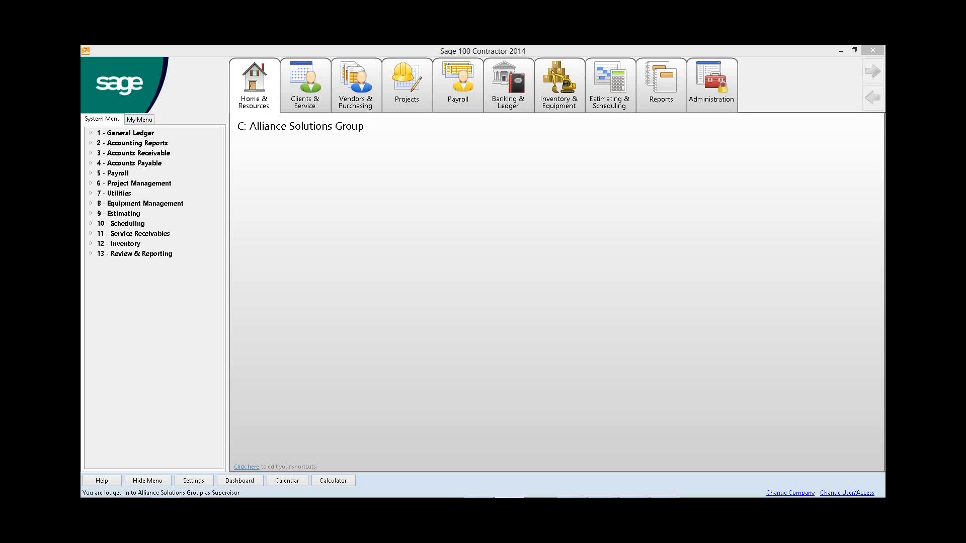
Step: Open Purchase Orders (6-6-1) and display the last purchase order record
{"action": "left_click", "coordinate": [158, 184]}
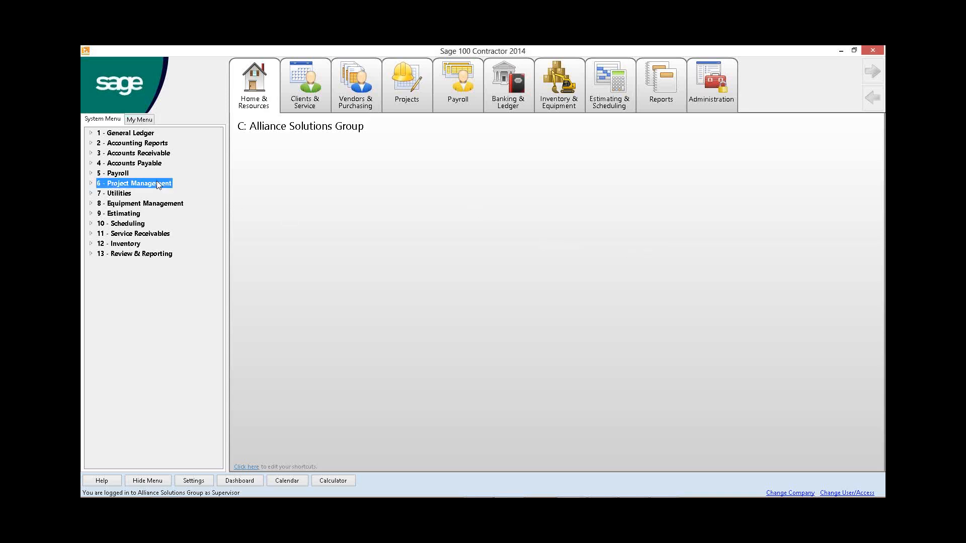
{"action": "left_click", "coordinate": [154, 244]}
{"action": "left_click", "coordinate": [146, 254]}
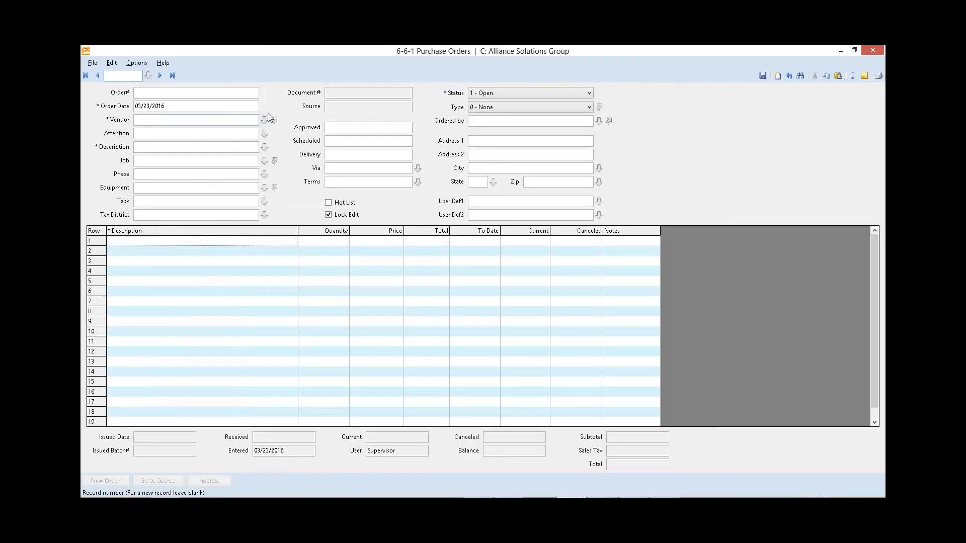
{"action": "left_click", "coordinate": [172, 76]}
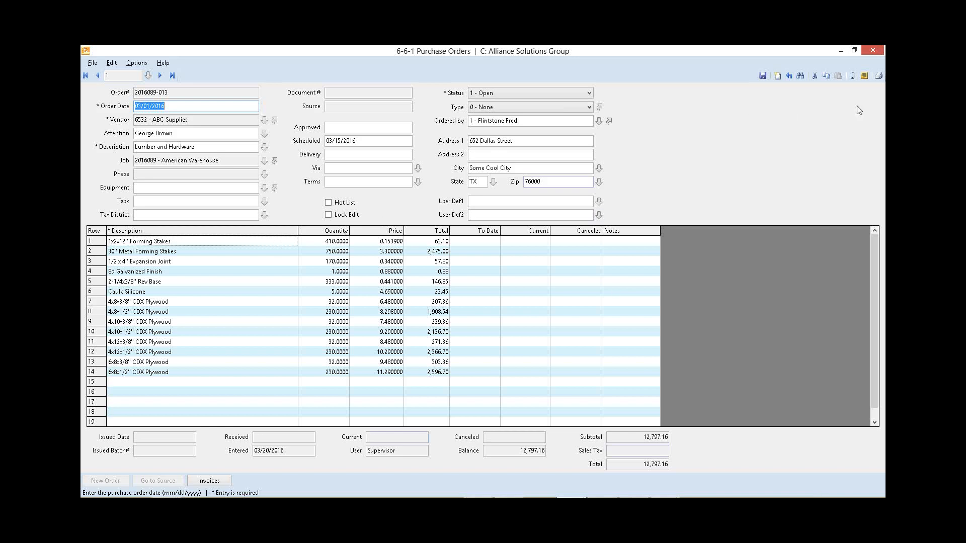
Step: Open report printing for this purchase order and choose report 31 - Purchase Order~with Notes with the System.Purchase form
{"action": "left_click", "coordinate": [877, 77]}
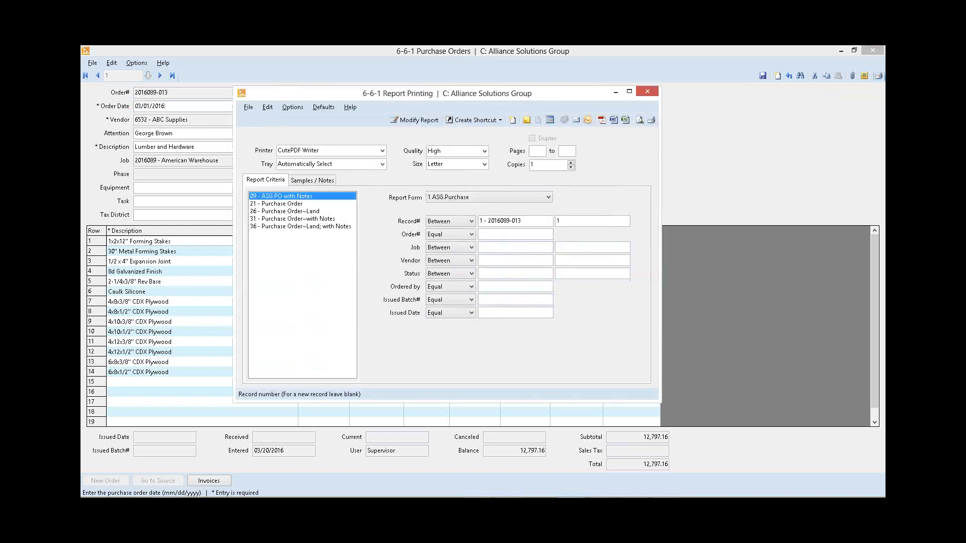
{"action": "left_click", "coordinate": [297, 218]}
{"action": "left_click", "coordinate": [488, 197]}
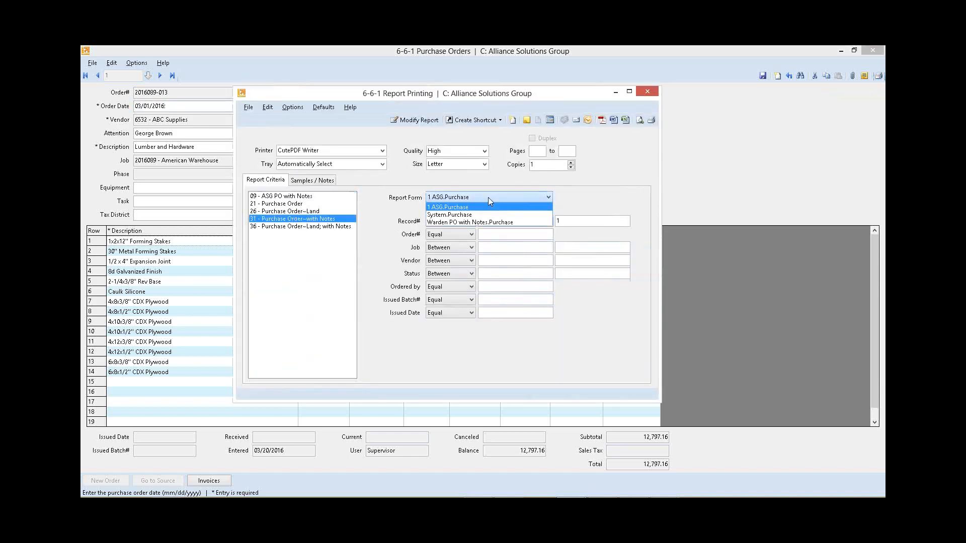
{"action": "left_click", "coordinate": [472, 215]}
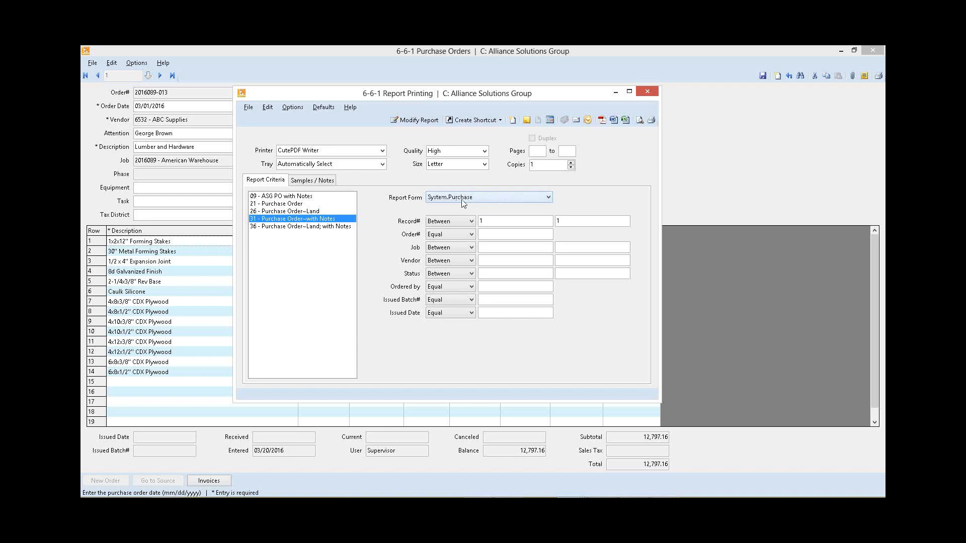
{"action": "left_click", "coordinate": [317, 220]}
{"action": "left_click", "coordinate": [446, 198]}
{"action": "left_click", "coordinate": [442, 216]}
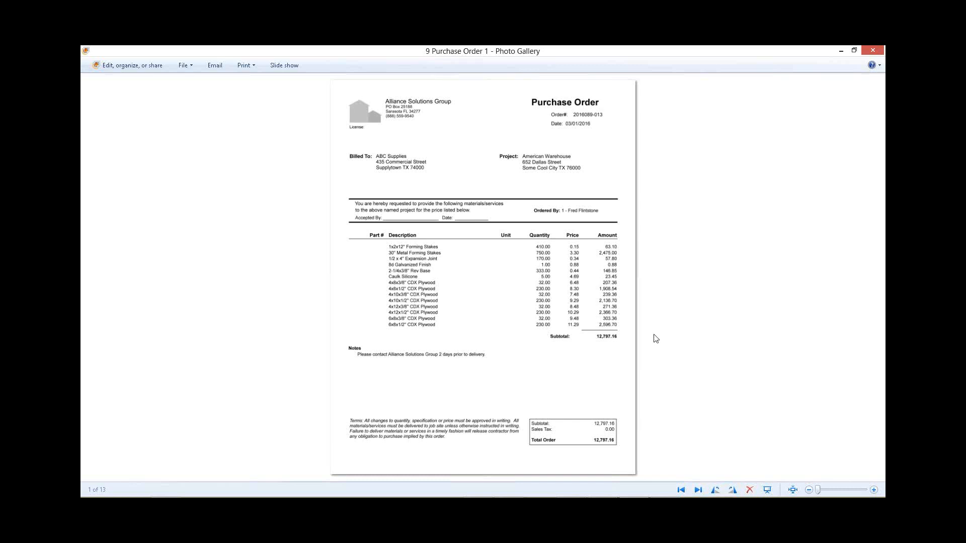
Step: Page through the sample purchase order images in Photo Gallery and open the Purchase Order~with Notes report for modification
{"action": "key", "text": "Right"}
{"action": "key", "text": "Right"}
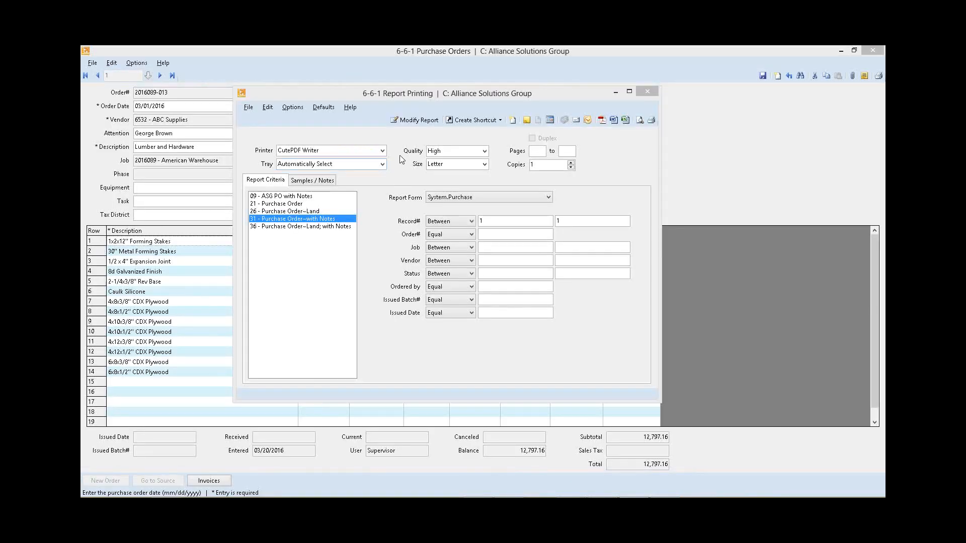
{"action": "left_click", "coordinate": [419, 120]}
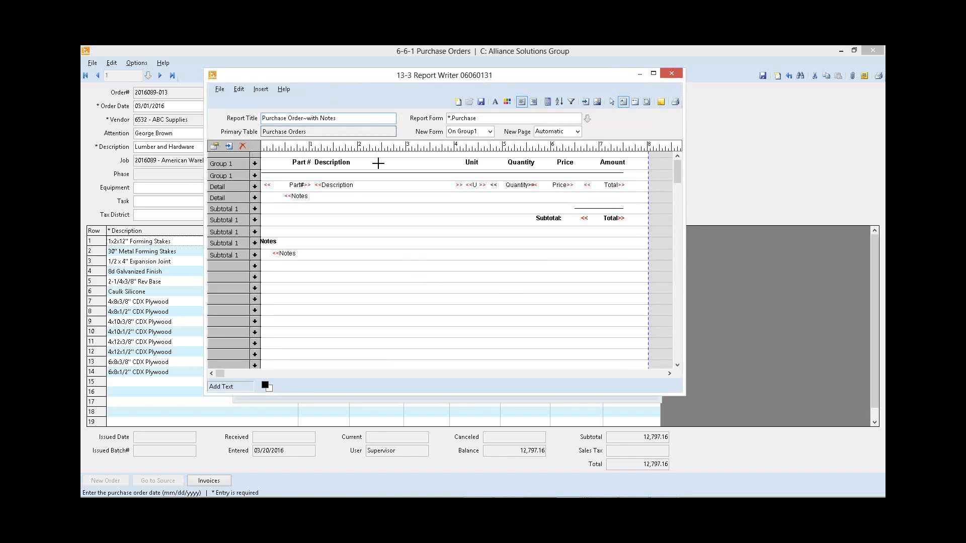
Step: Examine the Part # and Description headings and their matching detail fields in the report layout
{"action": "left_click", "coordinate": [304, 162]}
{"action": "left_click", "coordinate": [326, 163]}
{"action": "left_click", "coordinate": [299, 163]}
{"action": "left_click", "coordinate": [327, 162]}
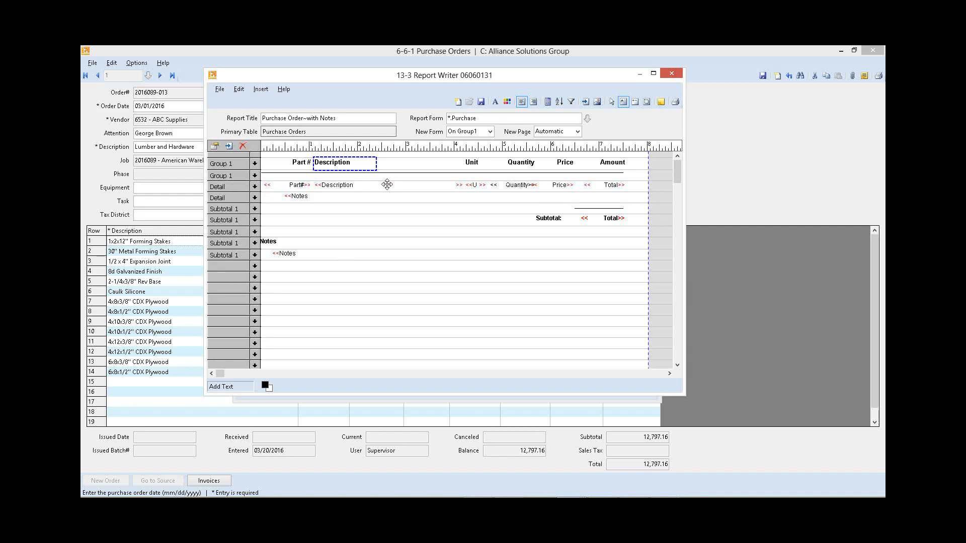
{"action": "left_click", "coordinate": [296, 185]}
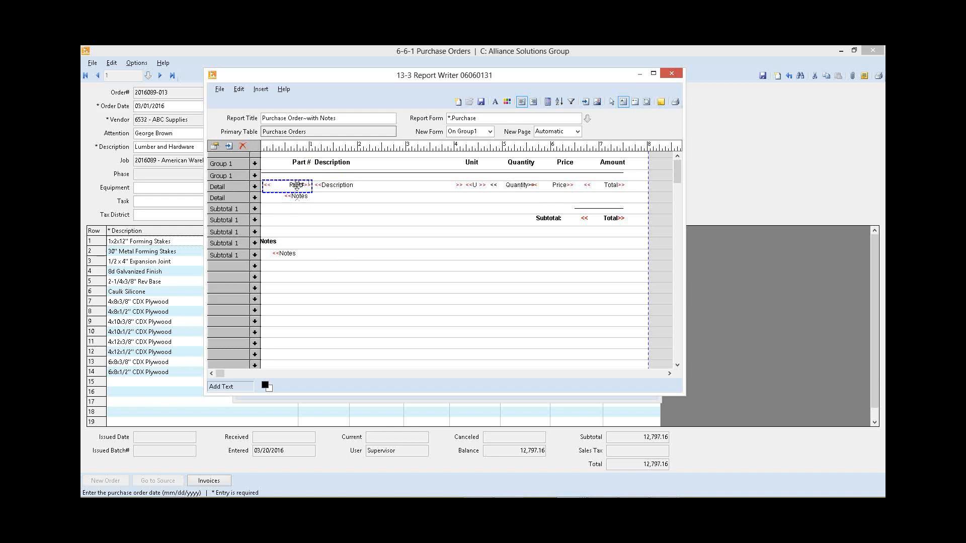
{"action": "left_click", "coordinate": [330, 186]}
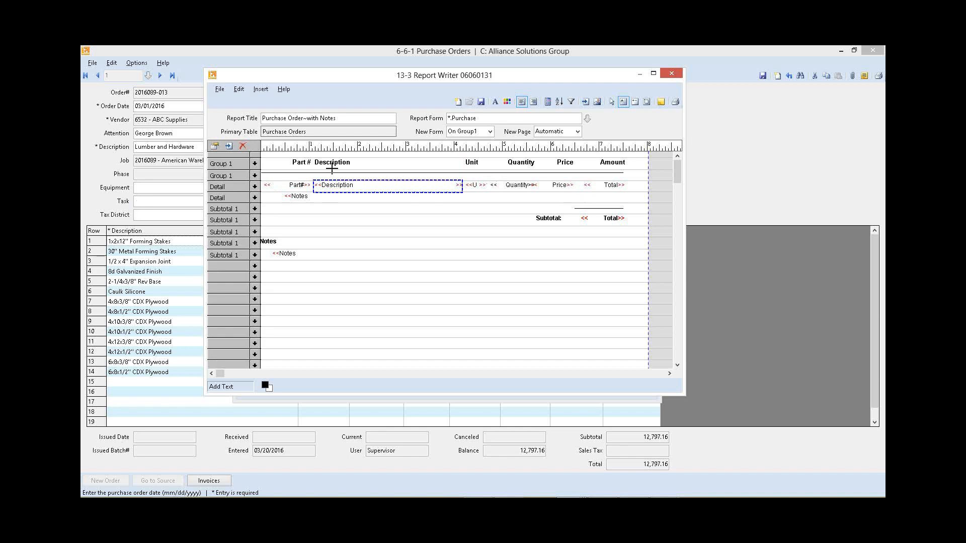
Step: Delete the Part # and Unit headings together with their detail fields from the report layout
{"action": "left_click", "coordinate": [295, 163]}
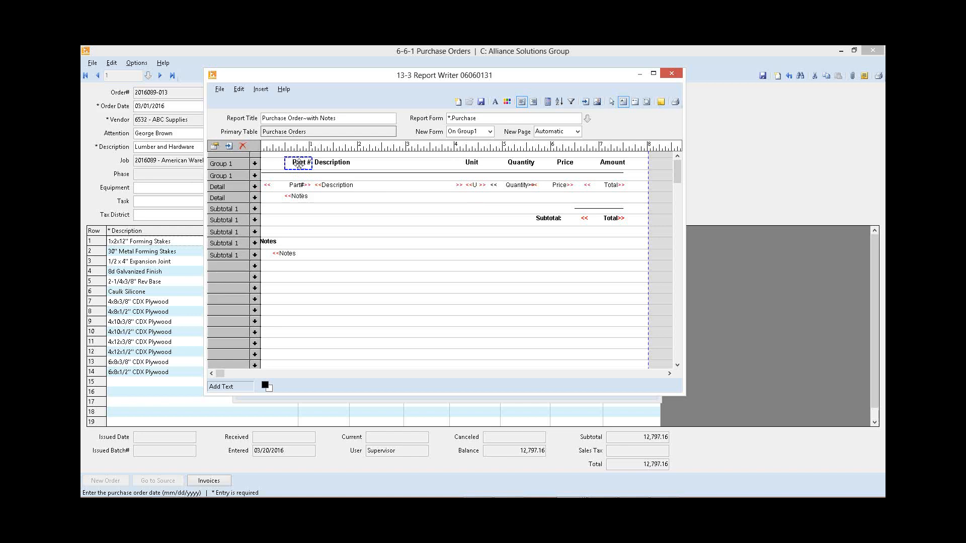
{"action": "key", "text": "Delete"}
{"action": "left_click", "coordinate": [299, 186]}
{"action": "key", "text": "Delete"}
{"action": "left_click", "coordinate": [471, 164]}
{"action": "key", "text": "Delete"}
{"action": "left_click", "coordinate": [473, 184]}
{"action": "key", "text": "Delete"}
Step: Move the Description heading leftward to about the 0.8 mark on the ruler
{"action": "left_click", "coordinate": [329, 162]}
{"action": "mouse_move", "coordinate": [329, 162]}
{"action": "left_mouse_down"}
{"action": "mouse_move", "coordinate": [455, 164]}
{"action": "mouse_move", "coordinate": [300, 163]}
{"action": "mouse_move", "coordinate": [334, 163]}
{"action": "mouse_move", "coordinate": [316, 162]}
{"action": "left_mouse_up"}
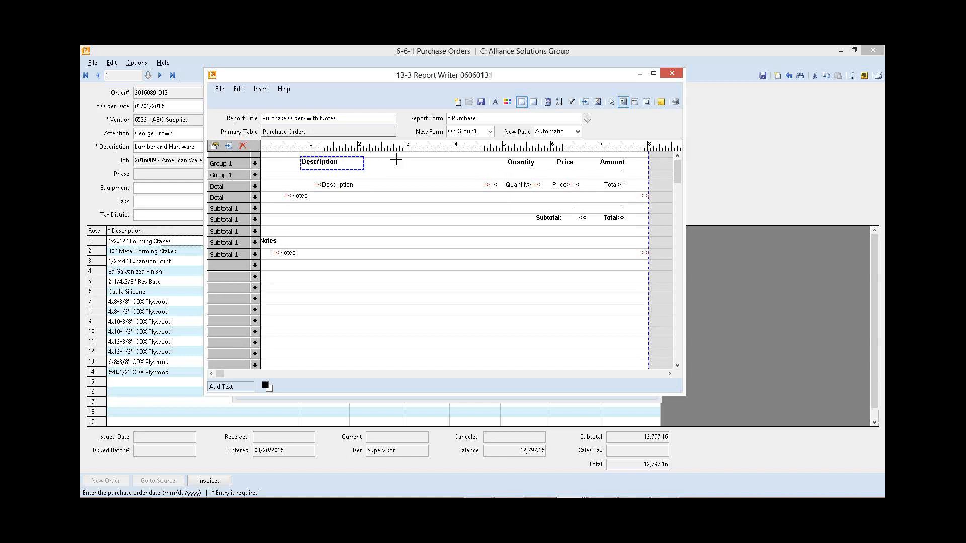
{"action": "key", "text": "Left"}
{"action": "key", "text": "Left"}
{"action": "key", "text": "Left"}
{"action": "key", "text": "Left"}
{"action": "key", "text": "Right"}
{"action": "key", "text": "Right"}
{"action": "key", "text": "Right"}
{"action": "key", "text": "Right"}
Step: Move the Description heading and its detail field together toward the left margin and align their left positions
{"action": "left_click", "coordinate": [339, 184]}
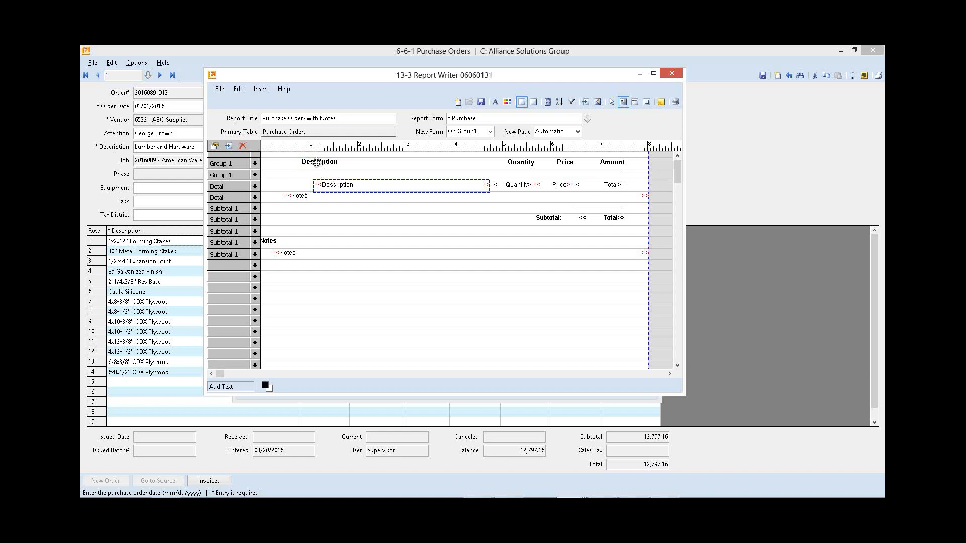
{"action": "left_click", "coordinate": [317, 163]}
{"action": "key", "text": "Left"}
{"action": "key", "text": "Left"}
{"action": "key", "text": "Left"}
{"action": "key", "text": "Left"}
{"action": "key", "text": "Left"}
{"action": "key", "text": "Left"}
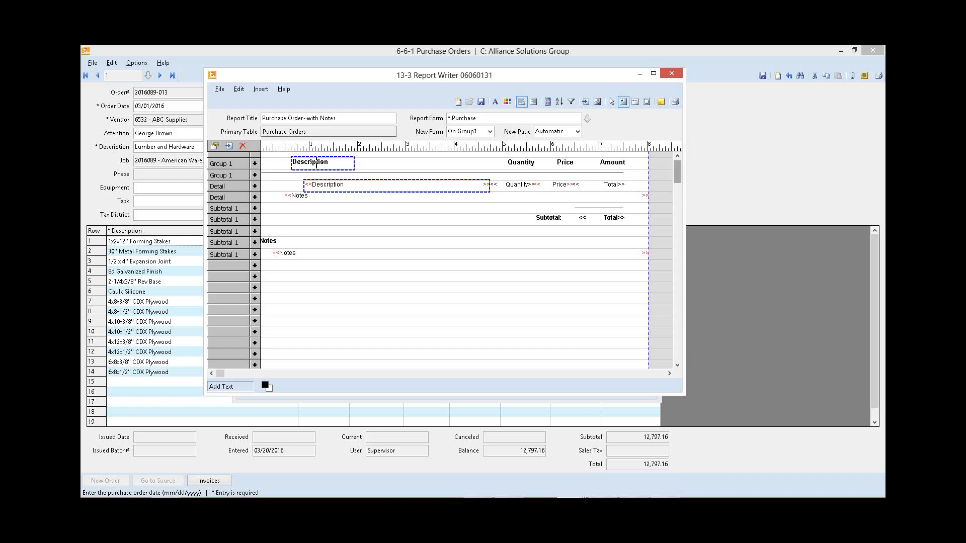
{"action": "key", "text": "Left"}
{"action": "key", "text": "Left"}
{"action": "key", "text": "Left"}
{"action": "key", "text": "Left"}
{"action": "key", "text": "Left"}
{"action": "key", "text": "Left"}
{"action": "key", "text": "Left"}
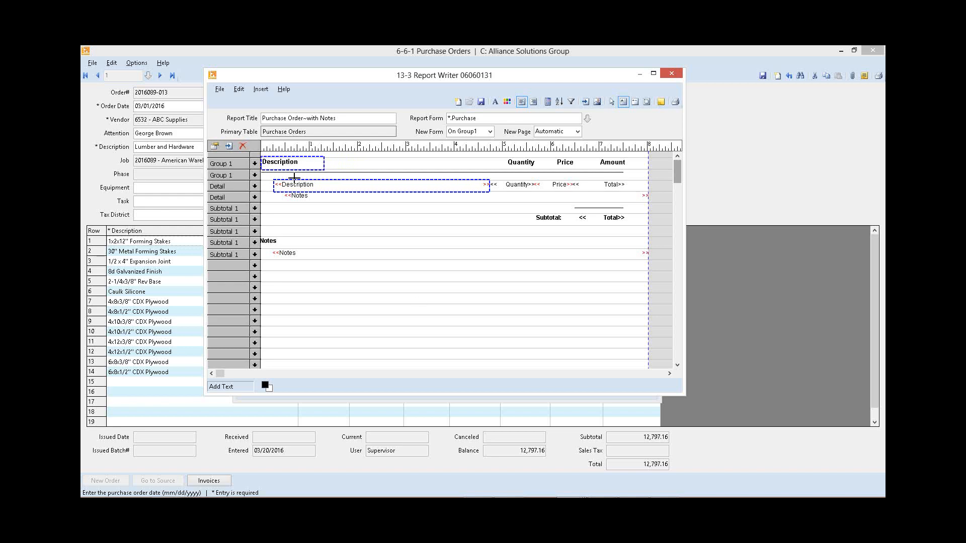
{"action": "right_click", "coordinate": [282, 163]}
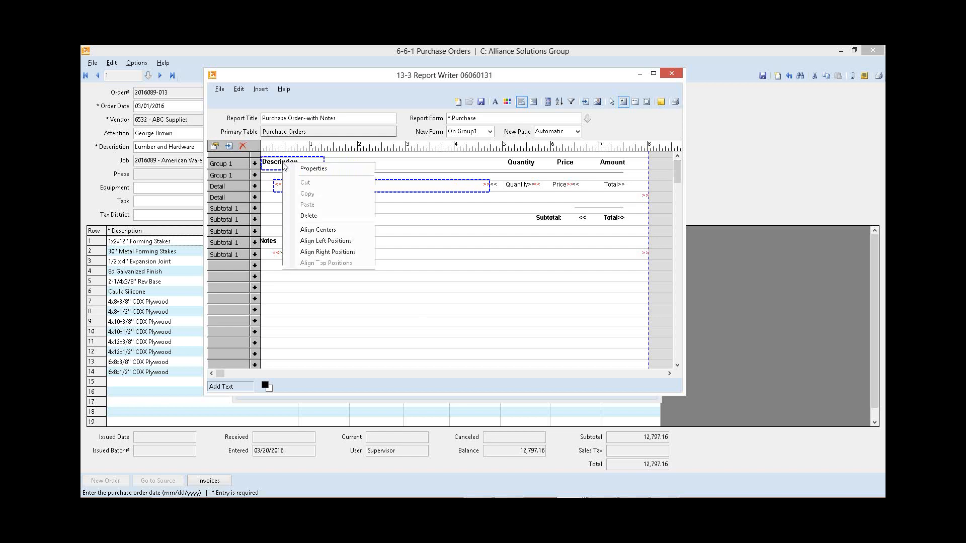
{"action": "left_click", "coordinate": [352, 242]}
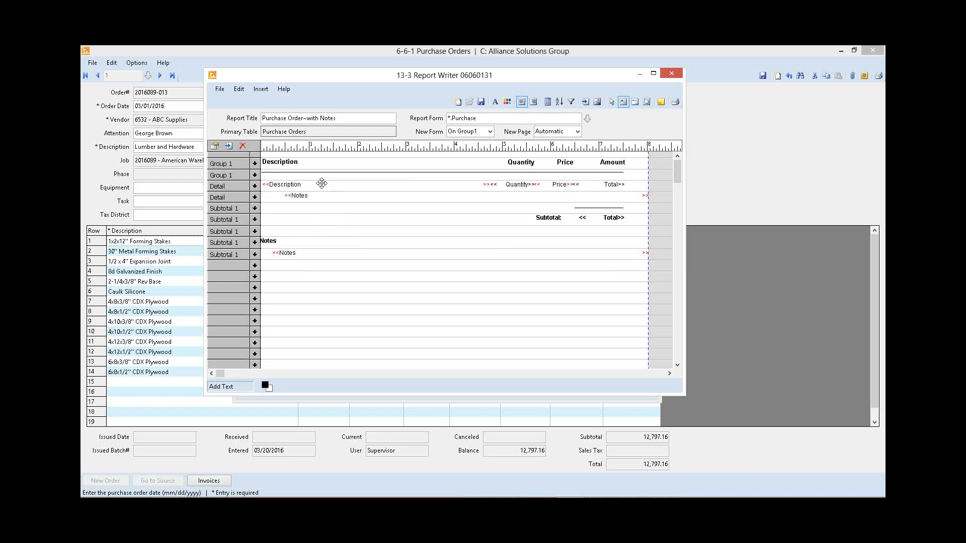
{"action": "left_click", "coordinate": [303, 197]}
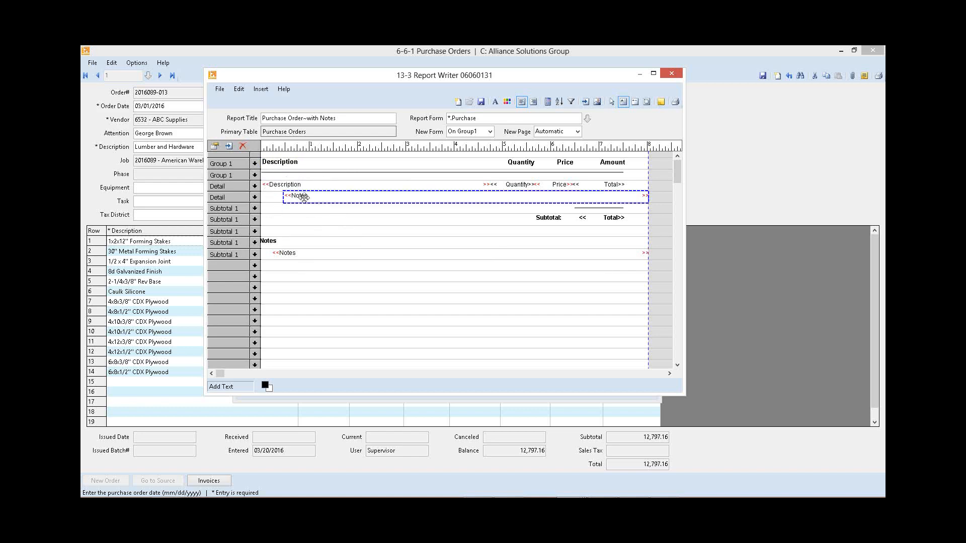
{"action": "left_click", "coordinate": [281, 185]}
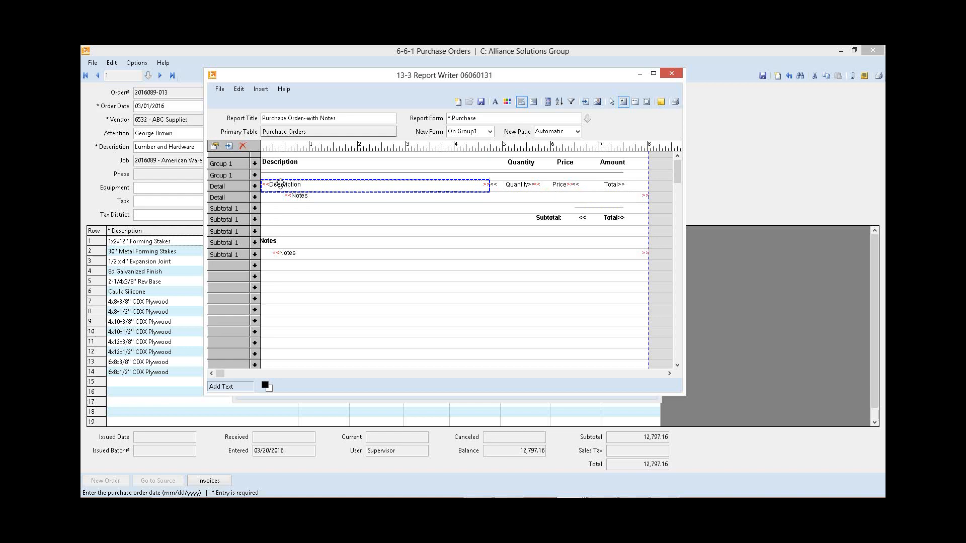
{"action": "left_click", "coordinate": [304, 196]}
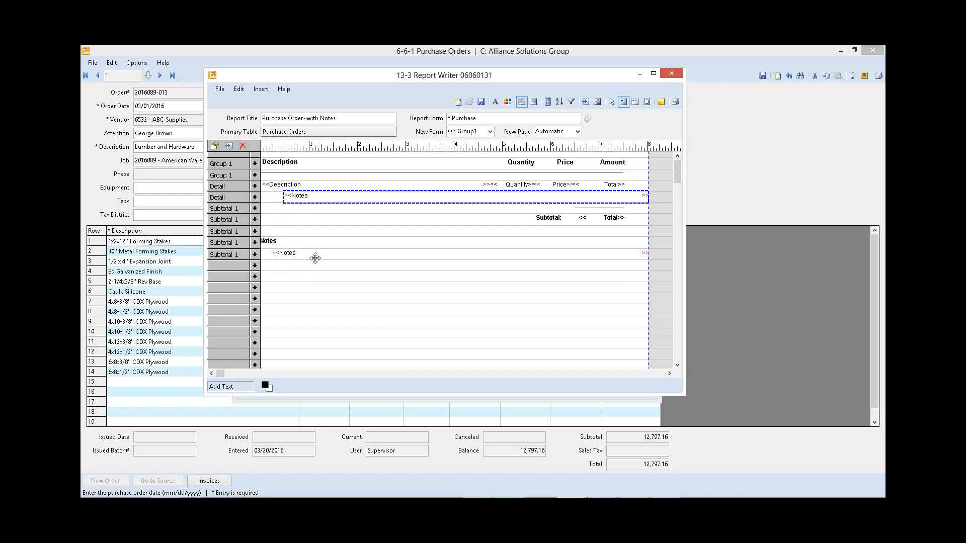
{"action": "left_click", "coordinate": [361, 229]}
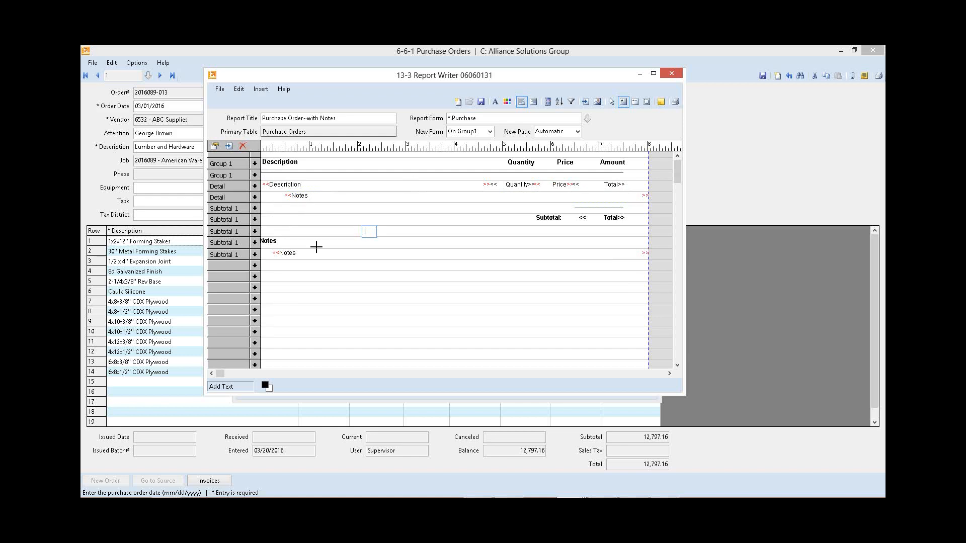
Step: Review the object properties of the Description detail field
{"action": "right_click", "coordinate": [292, 185]}
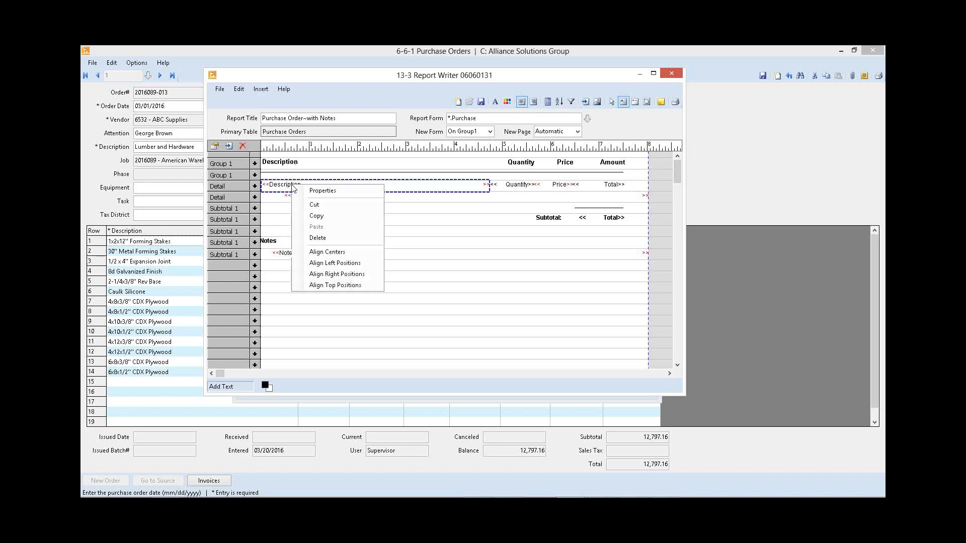
{"action": "left_click", "coordinate": [342, 192]}
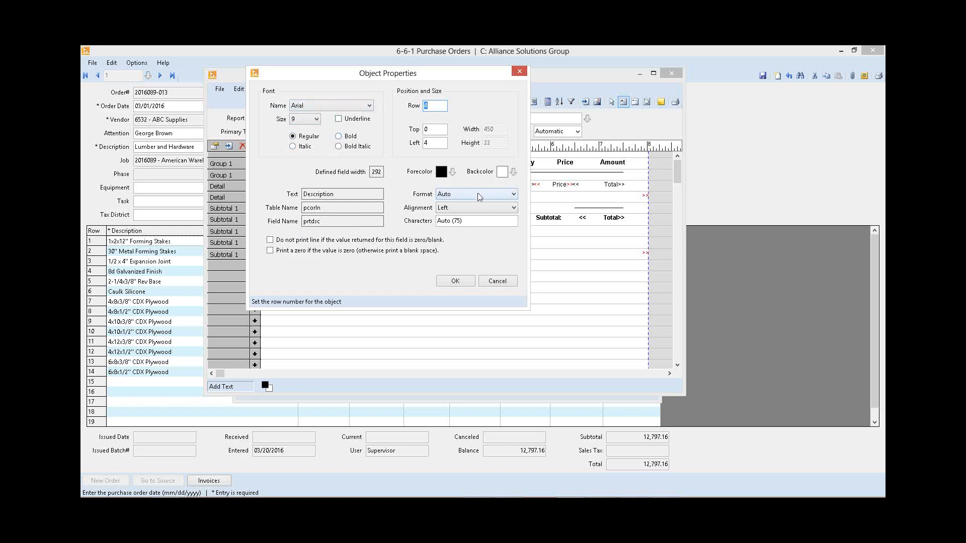
{"action": "left_click_drag", "start_coordinate": [313, 75], "coordinate": [553, 115]}
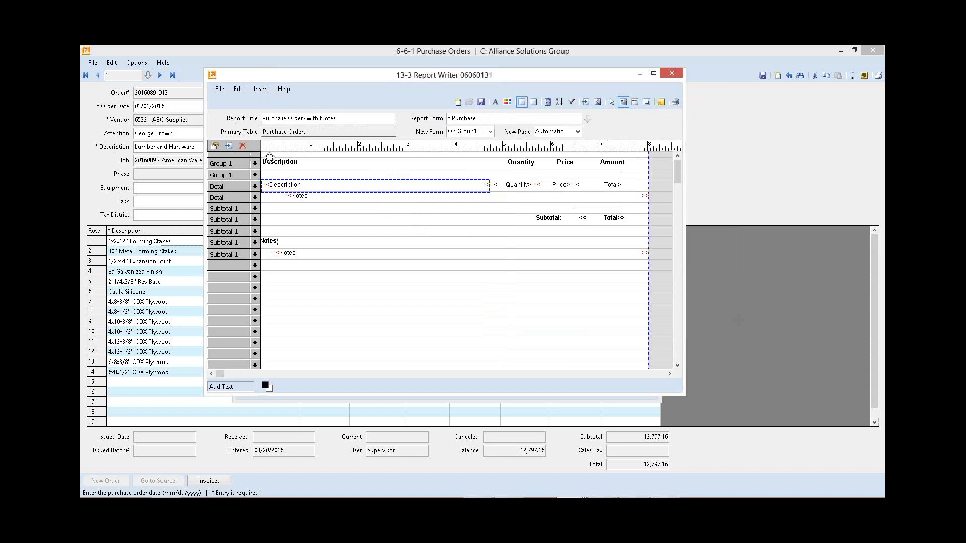
Step: Select all objects in the report layout and set their font to Century Gothic, size 10
{"action": "left_click", "coordinate": [612, 102]}
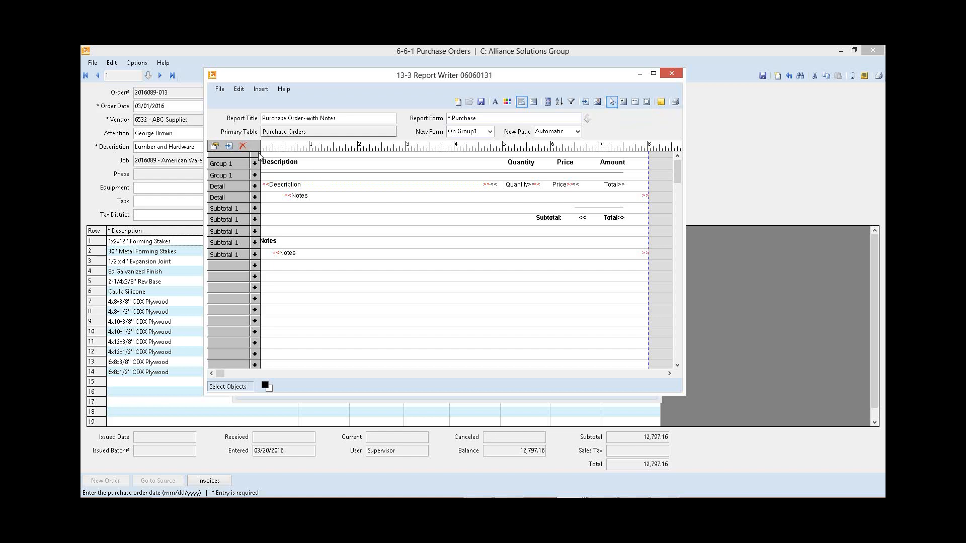
{"action": "left_click_drag", "start_coordinate": [259, 154], "coordinate": [652, 279]}
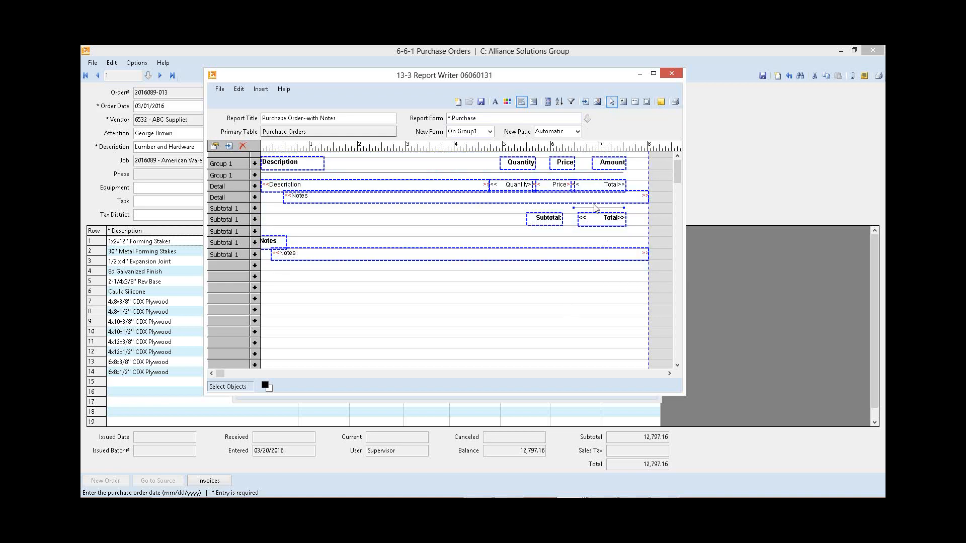
{"action": "right_click", "coordinate": [294, 161]}
{"action": "key", "text": "Escape"}
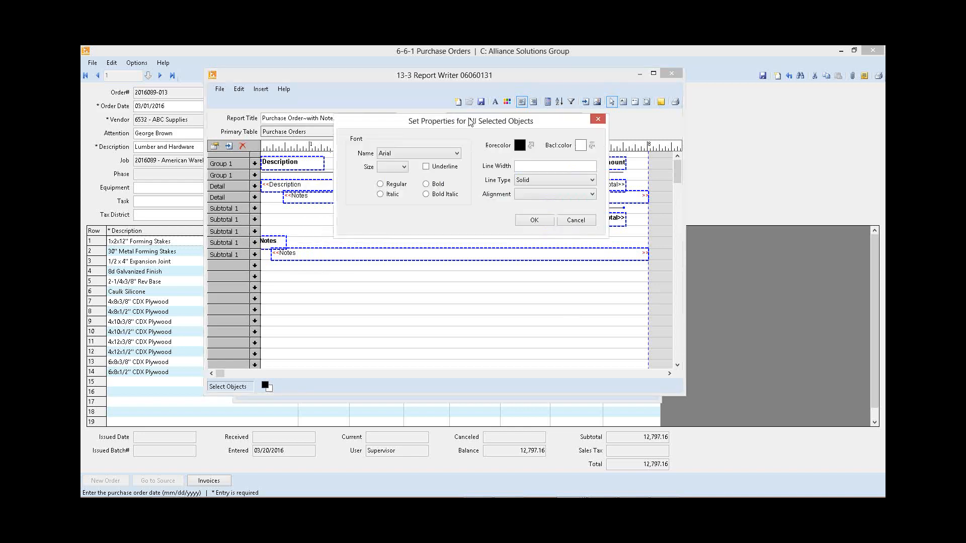
{"action": "left_click", "coordinate": [456, 154]}
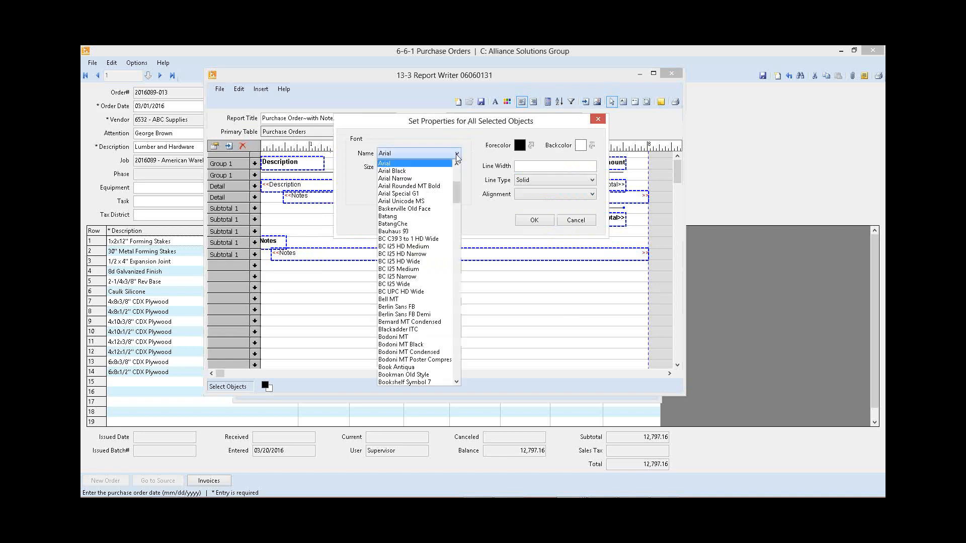
{"action": "key", "text": "c"}
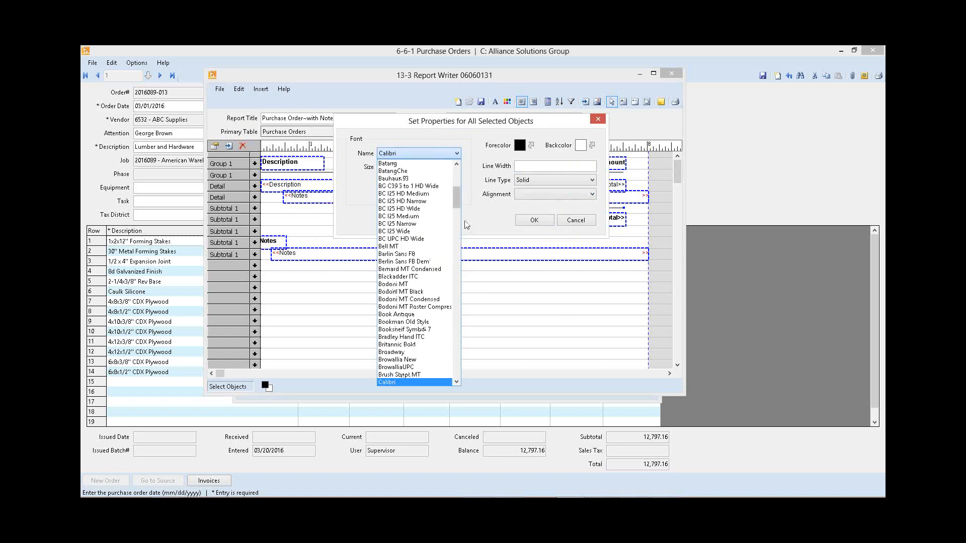
{"action": "left_click", "coordinate": [457, 349]}
{"action": "left_click", "coordinate": [398, 239]}
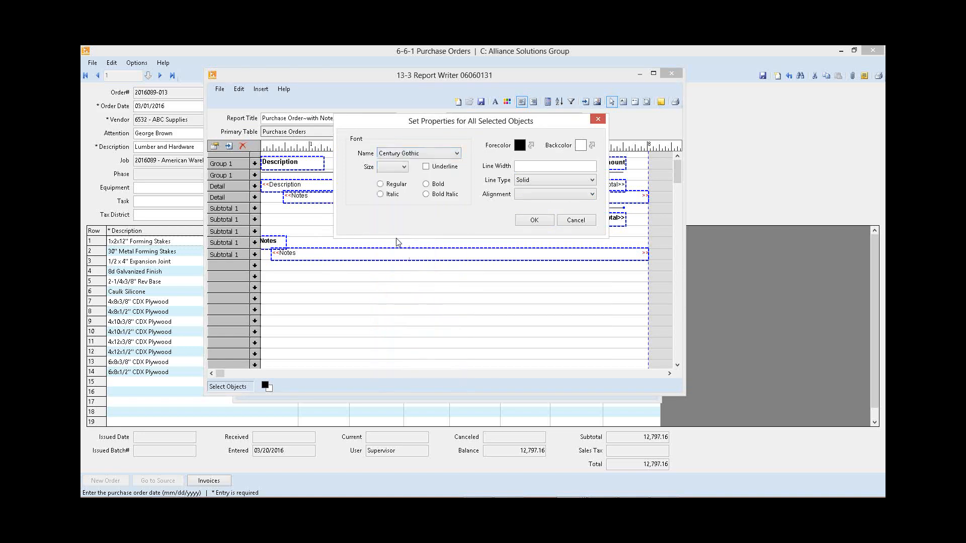
{"action": "left_click", "coordinate": [404, 166]}
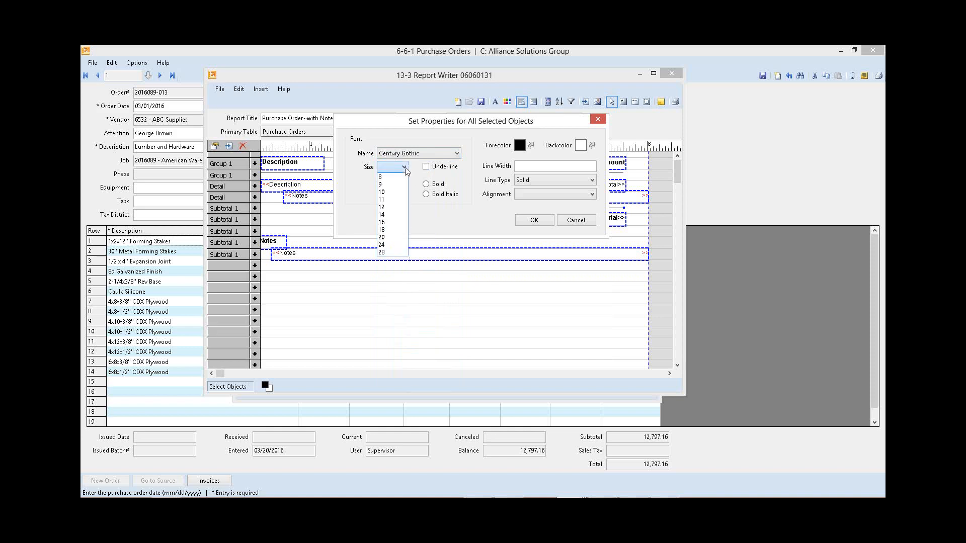
{"action": "left_click", "coordinate": [397, 192]}
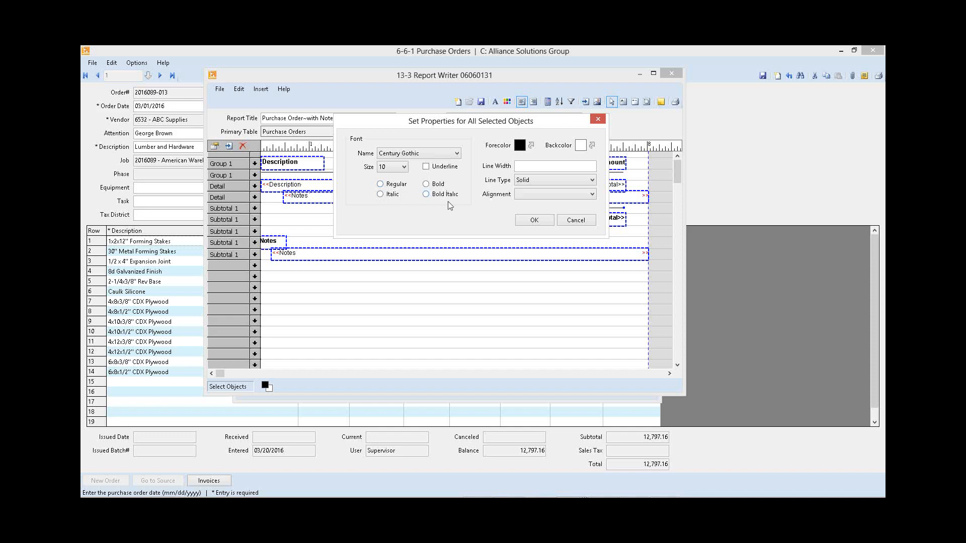
{"action": "left_click", "coordinate": [534, 221]}
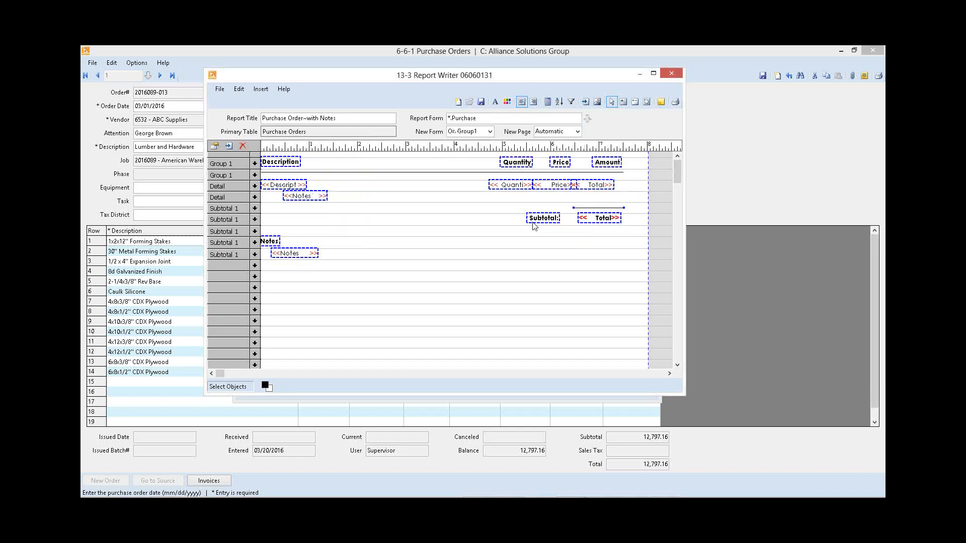
Step: Change the report title to Alliance PO
{"action": "left_click", "coordinate": [425, 186]}
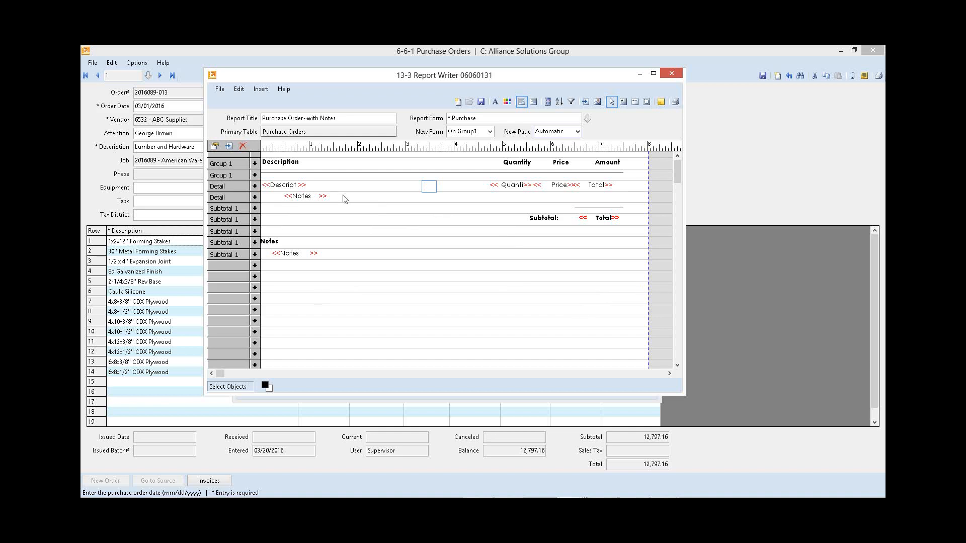
{"action": "left_click", "coordinate": [359, 119]}
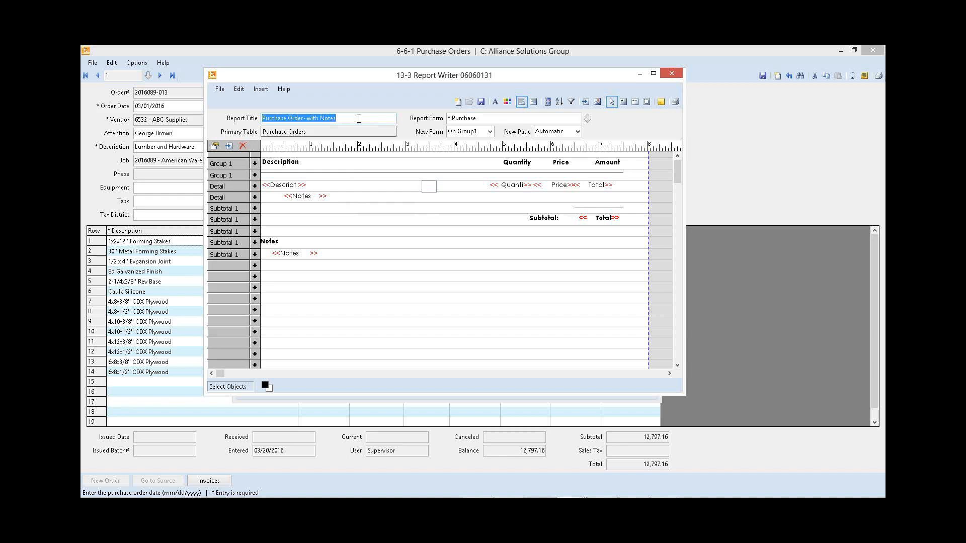
{"action": "type", "text": "Alliance P"}
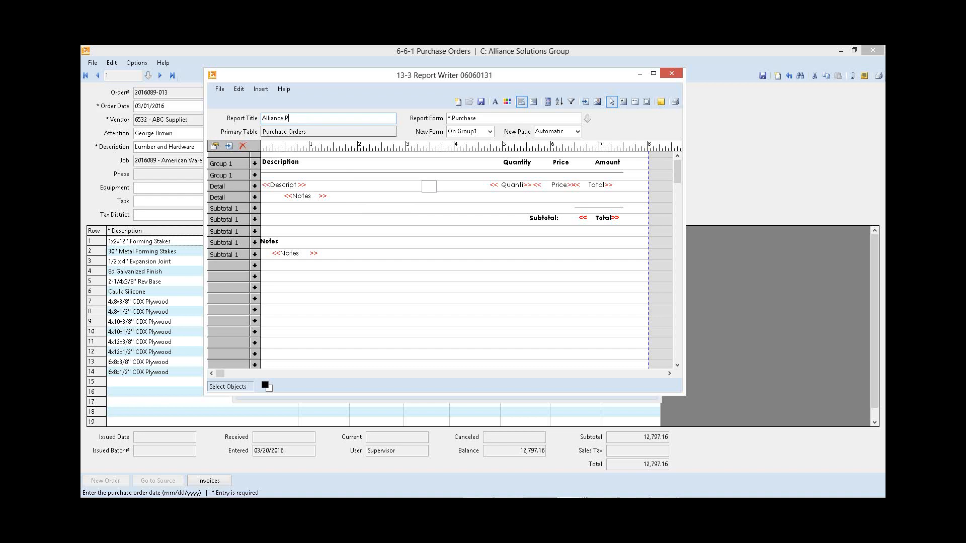
{"action": "type", "text": "/O"}
Step: Save the report as a private report with the file name 06060101 and close the report design
{"action": "left_click", "coordinate": [482, 102]}
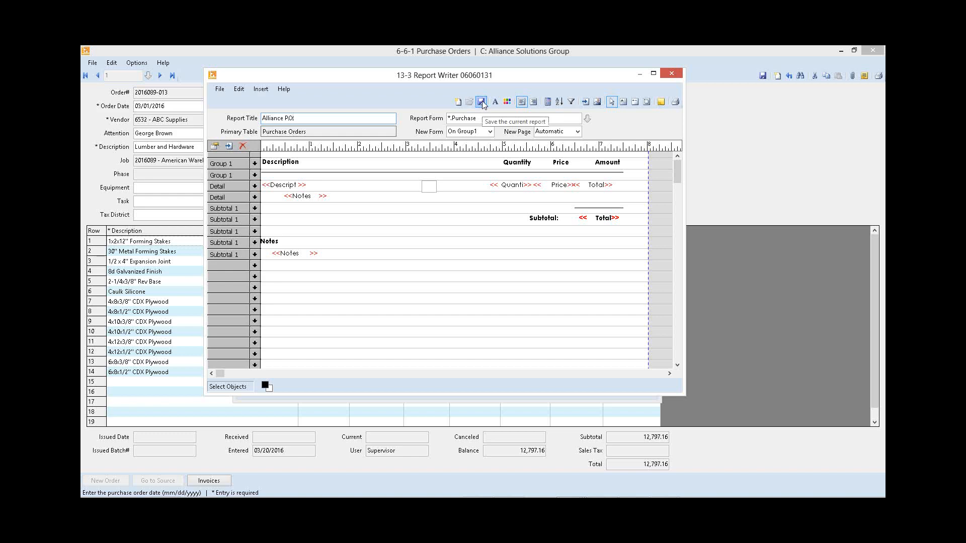
{"action": "left_click", "coordinate": [433, 260]}
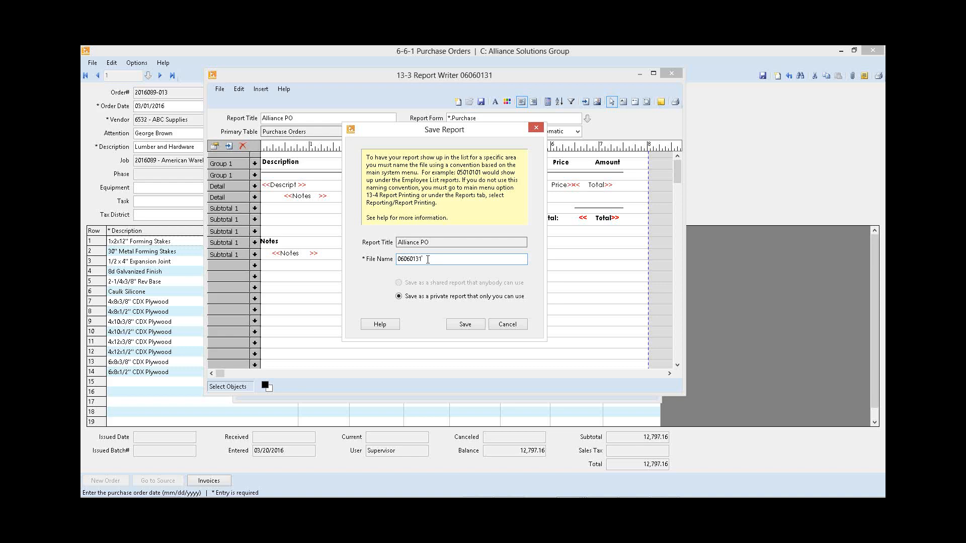
{"action": "key", "text": "BackSpace"}
{"action": "key", "text": "BackSpace"}
{"action": "type", "text": "01"}
{"action": "left_click", "coordinate": [464, 325]}
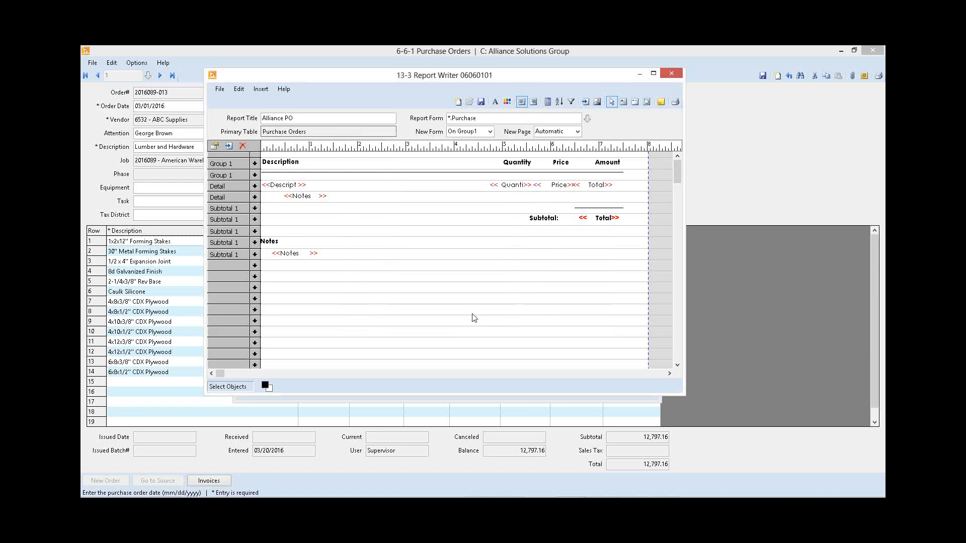
{"action": "key", "text": "Escape"}
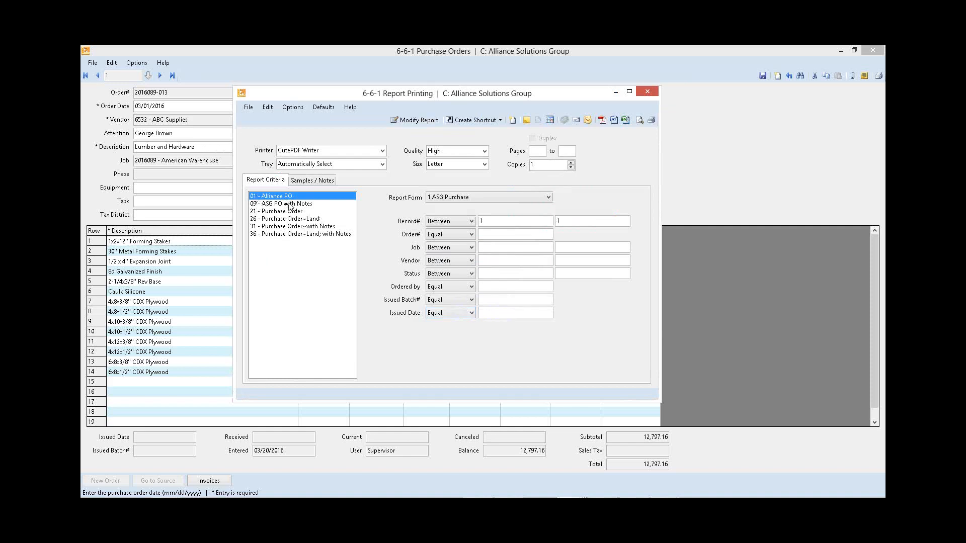
Step: Preview the Alliance PO report with the System.Purchase report form, and close the preview
{"action": "left_click", "coordinate": [451, 197]}
{"action": "left_click", "coordinate": [450, 214]}
{"action": "left_click", "coordinate": [640, 119]}
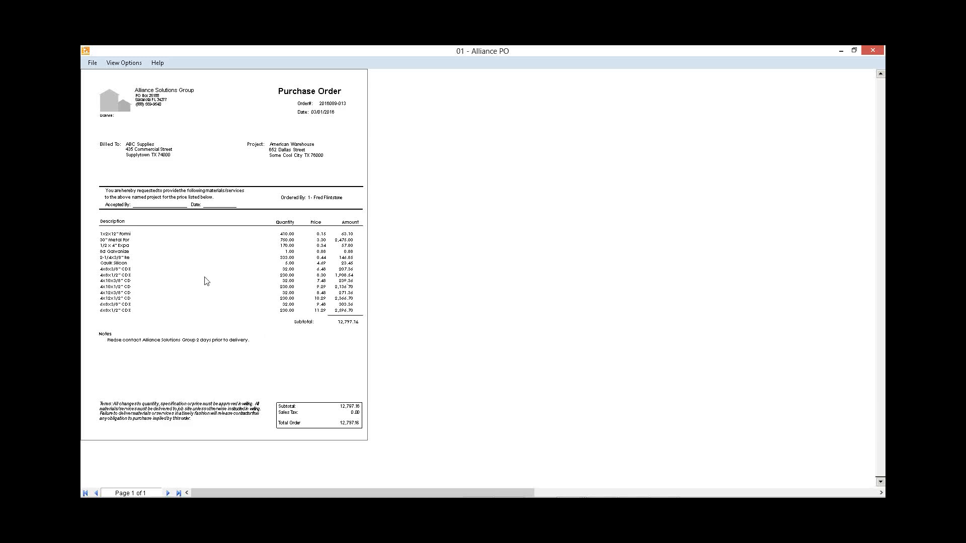
{"action": "key", "text": "Escape"}
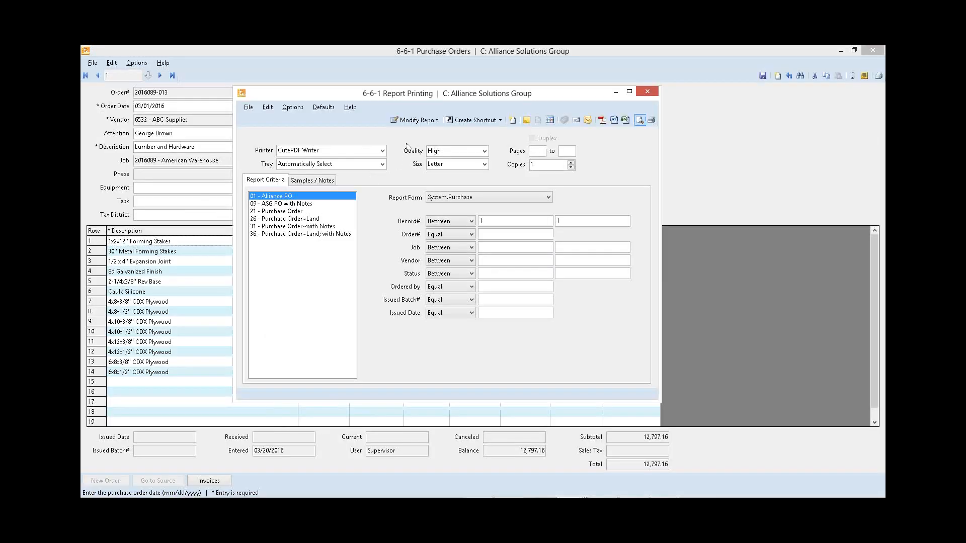
Step: Reopen the Alliance PO report for modification and align the right positions of the Amount heading, detail Total and subtotal Total fields
{"action": "left_click", "coordinate": [412, 122]}
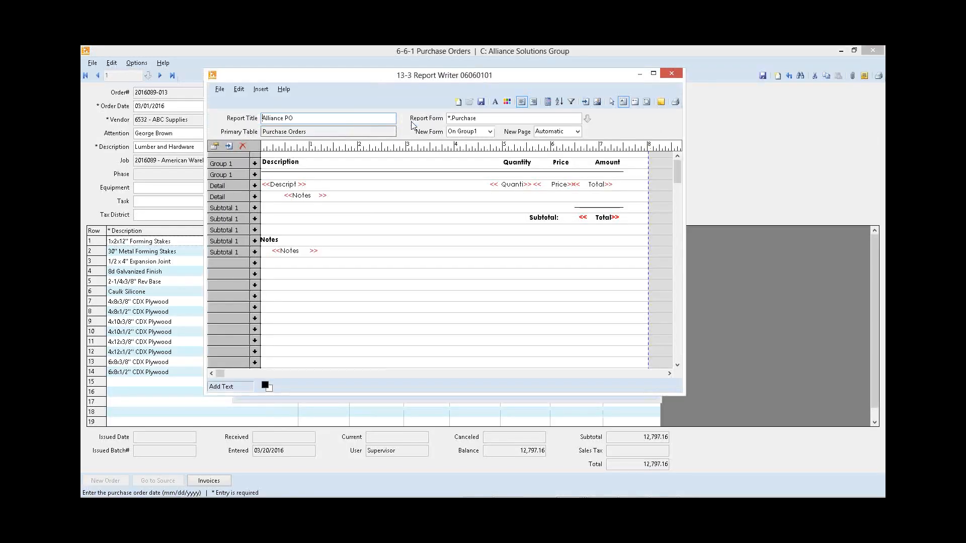
{"action": "left_click", "coordinate": [590, 155]}
{"action": "left_click", "coordinate": [612, 102]}
{"action": "left_click_drag", "start_coordinate": [588, 153], "coordinate": [629, 233]}
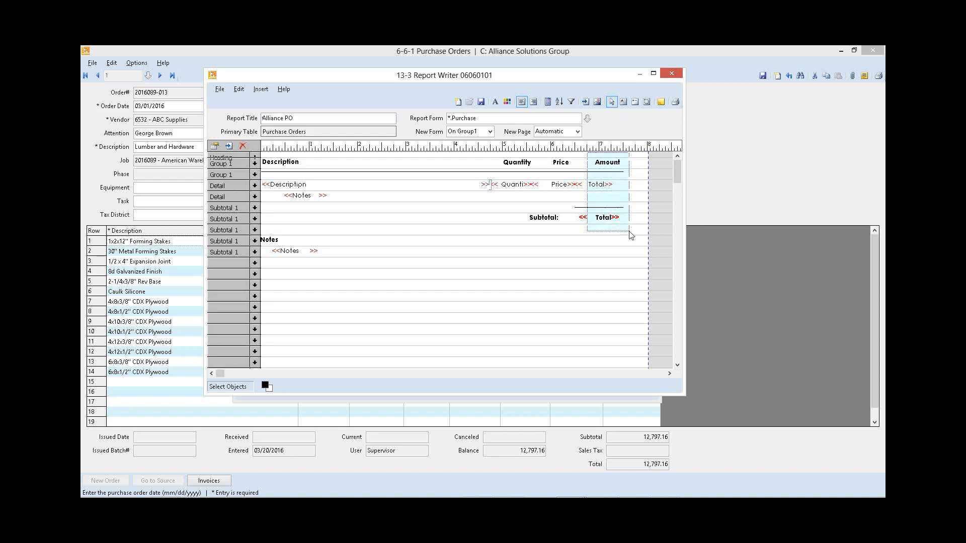
{"action": "right_click", "coordinate": [604, 220]}
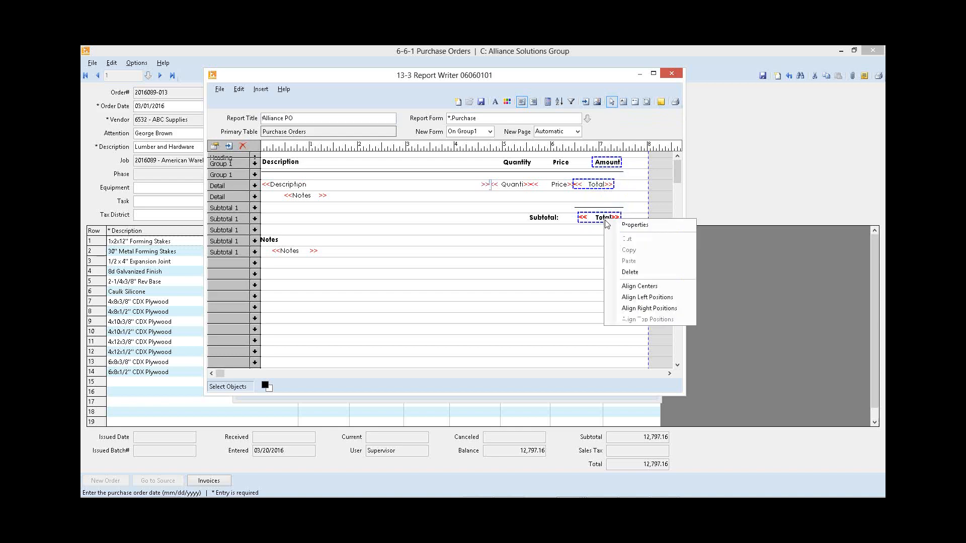
{"action": "left_click", "coordinate": [646, 309]}
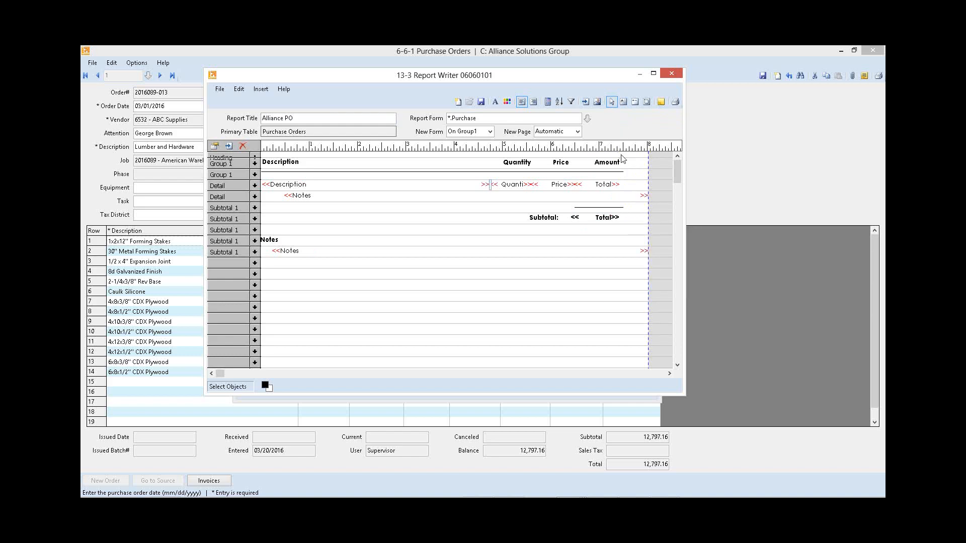
Step: Align the right positions of the Price heading, the Price detail field and the Subtotal label
{"action": "left_click", "coordinate": [559, 162]}
{"action": "left_click", "coordinate": [562, 185], "text": "shift"}
{"action": "left_click", "coordinate": [555, 218], "text": "shift"}
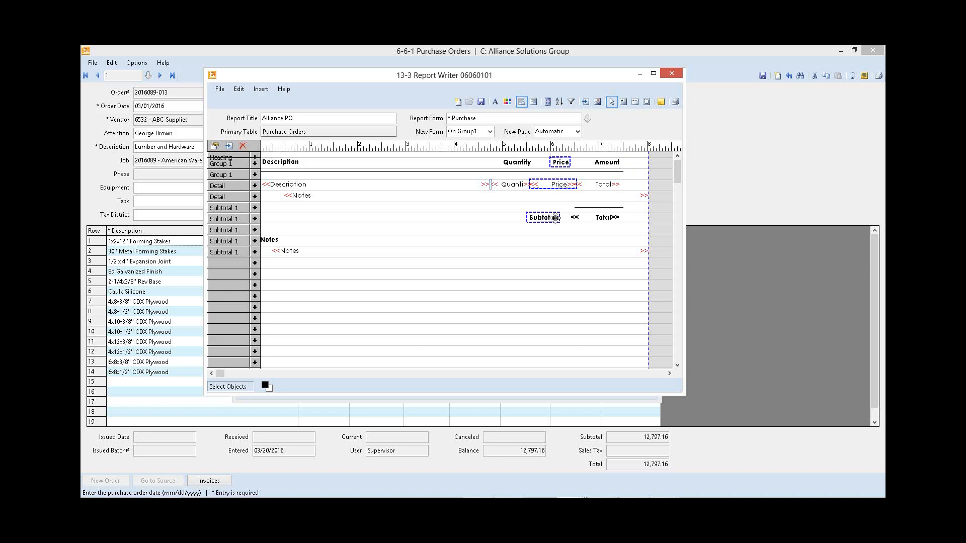
{"action": "right_click", "coordinate": [554, 217]}
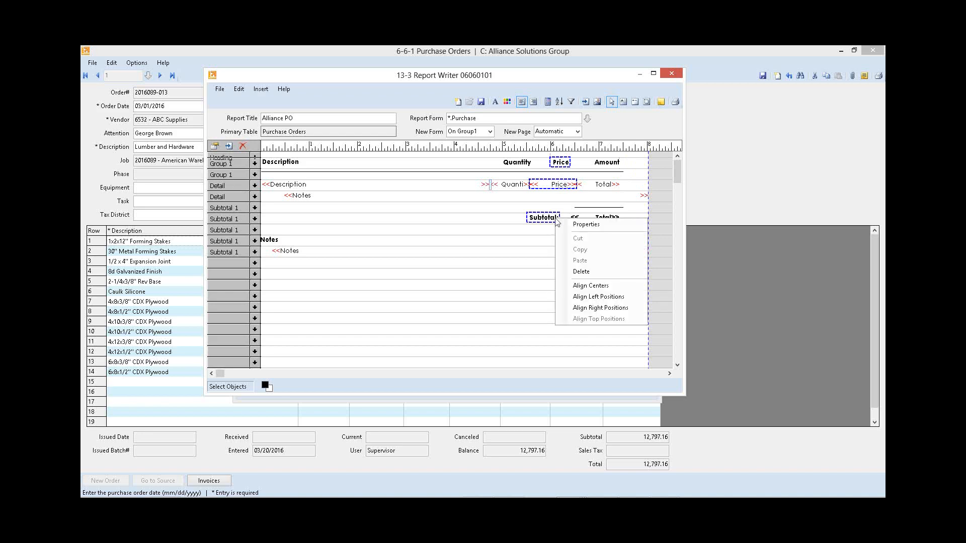
{"action": "left_click", "coordinate": [600, 308]}
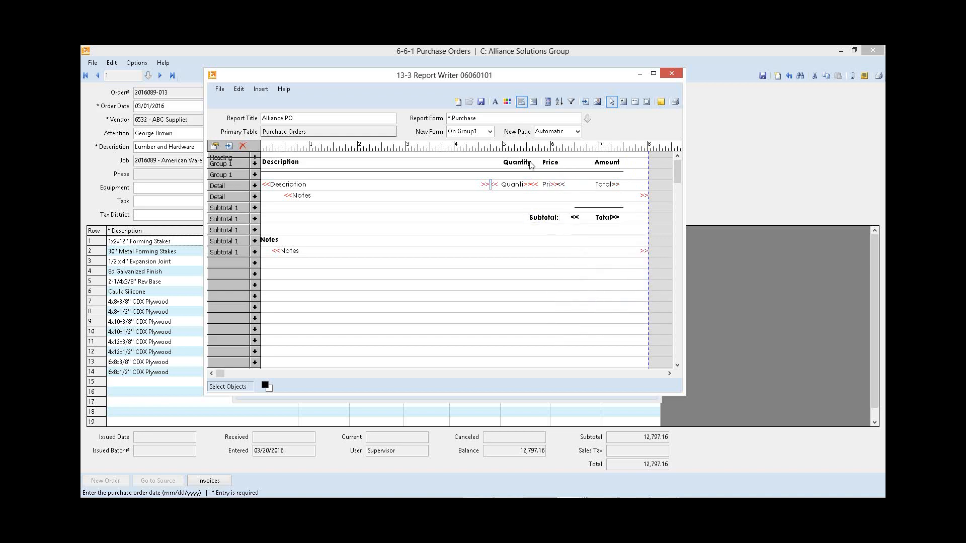
Step: Nudge the Price heading, Price detail field and Subtotal label rightward until their right edges reach about the 6.5 mark on the ruler
{"action": "left_click", "coordinate": [550, 163]}
{"action": "left_click", "coordinate": [551, 184], "text": "shift"}
{"action": "left_click", "coordinate": [549, 219], "text": "shift"}
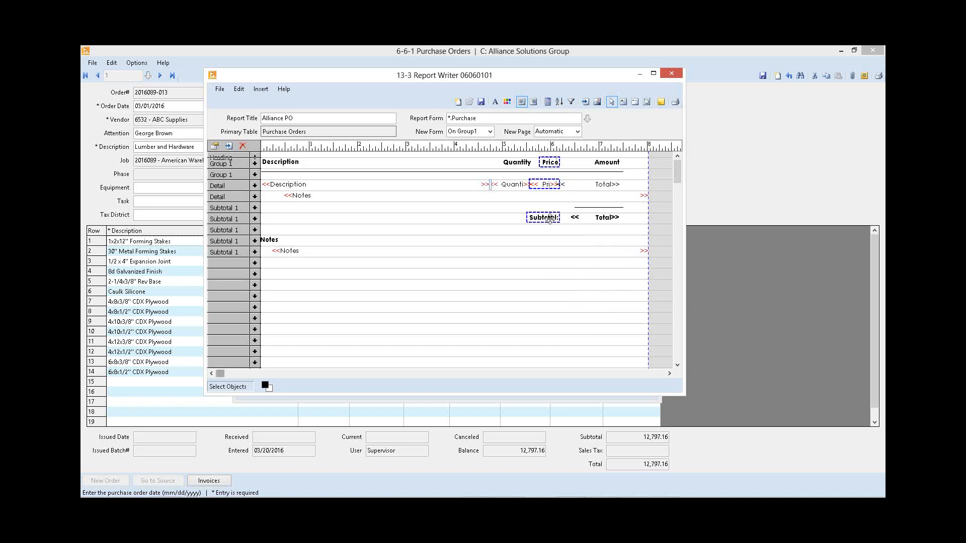
{"action": "key", "text": "Right"}
{"action": "key", "text": "Right"}
{"action": "key", "text": "Right"}
{"action": "key", "text": "Right"}
{"action": "key", "text": "Right"}
{"action": "key", "text": "Right"}
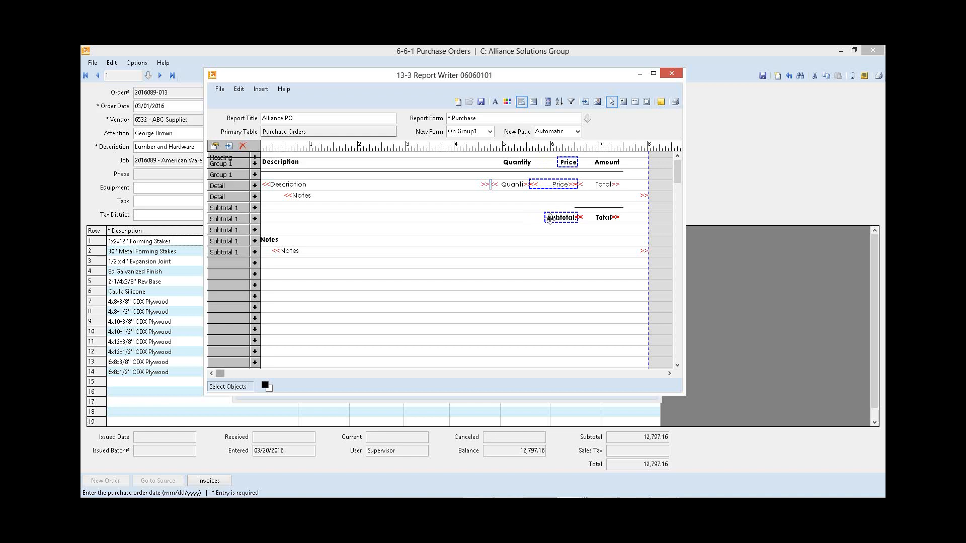
Step: Align the right positions of the Quantity heading and the Quantity detail field
{"action": "left_click", "coordinate": [523, 197]}
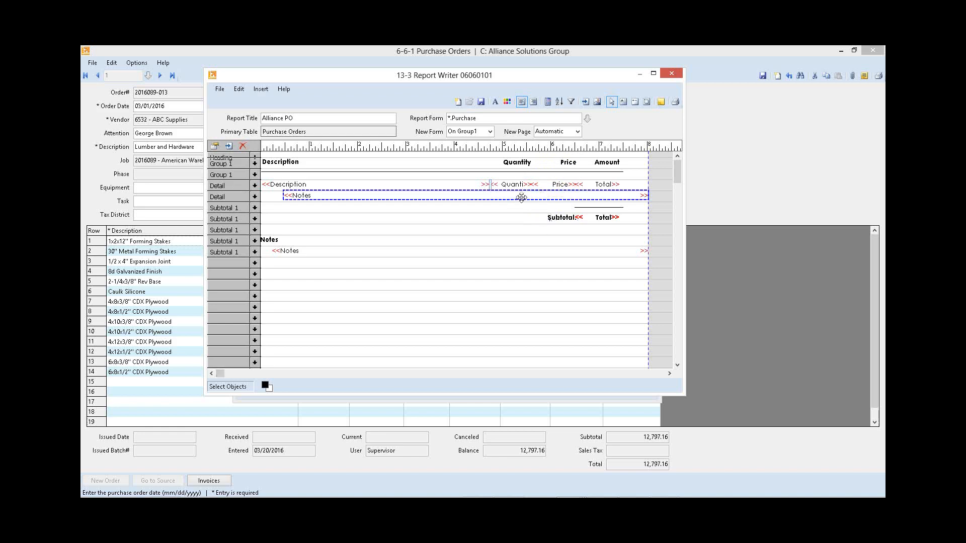
{"action": "left_click", "coordinate": [520, 162]}
{"action": "left_click", "coordinate": [513, 184], "text": "shift"}
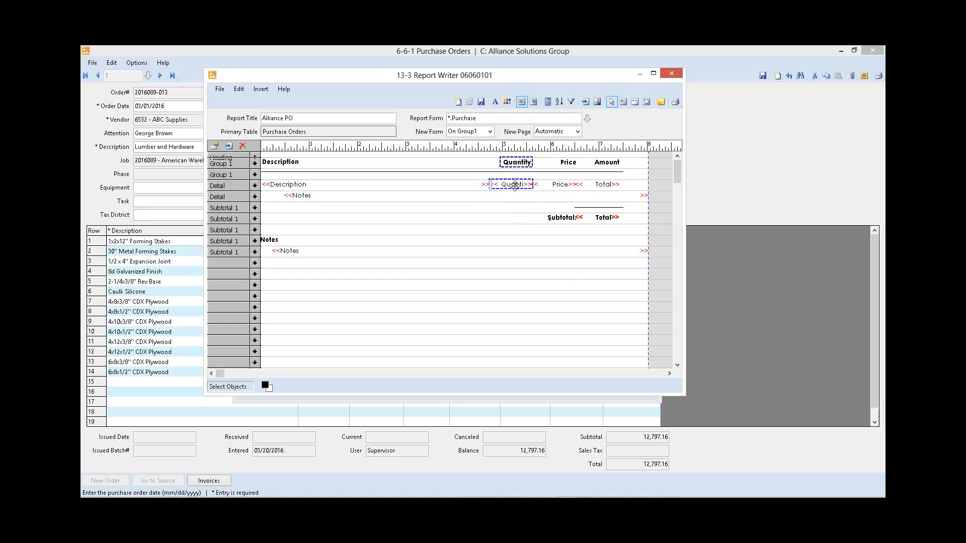
{"action": "right_click", "coordinate": [515, 186]}
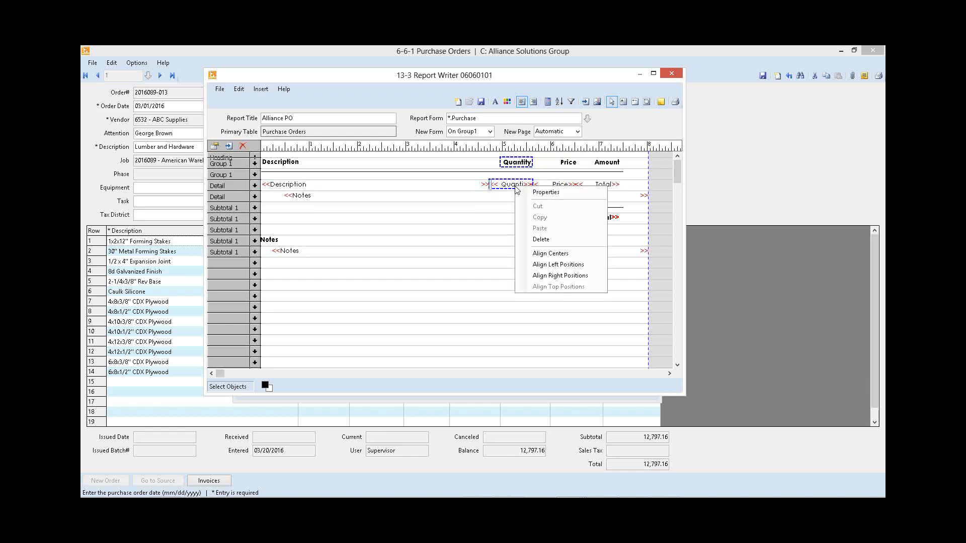
{"action": "left_click", "coordinate": [552, 276]}
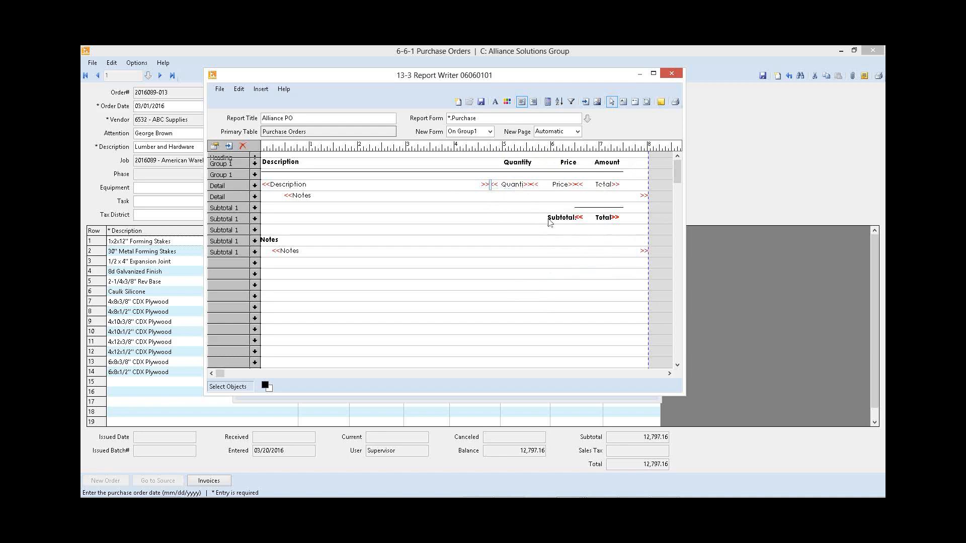
{"action": "left_click", "coordinate": [316, 220]}
Step: Change the text of the Notes heading to Important Purchase Order Notes in its object properties
{"action": "right_click", "coordinate": [271, 239]}
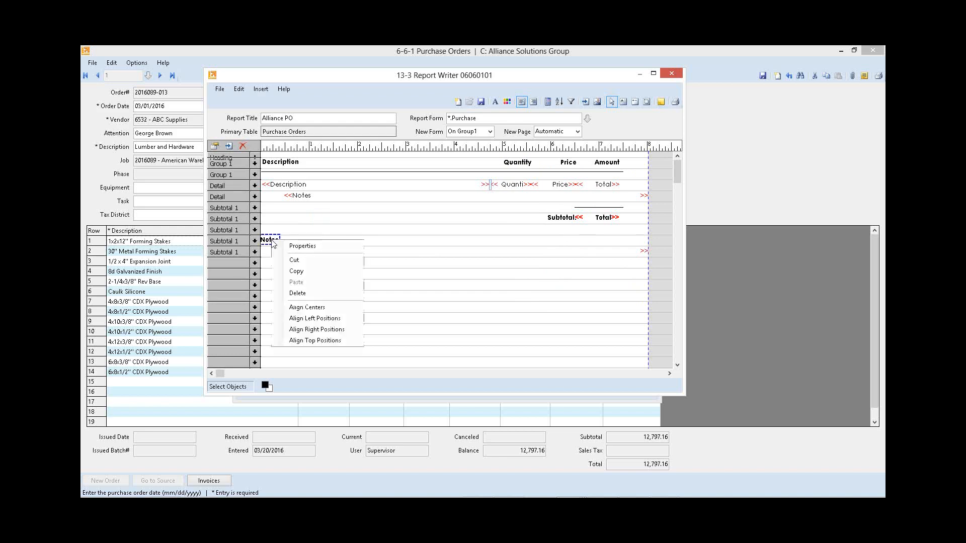
{"action": "left_click", "coordinate": [307, 246]}
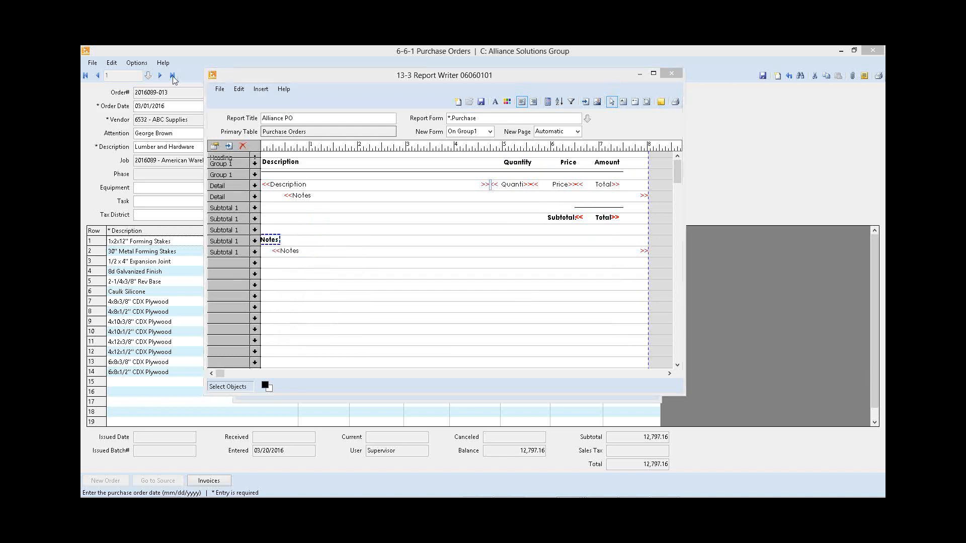
{"action": "left_click", "coordinate": [421, 169]}
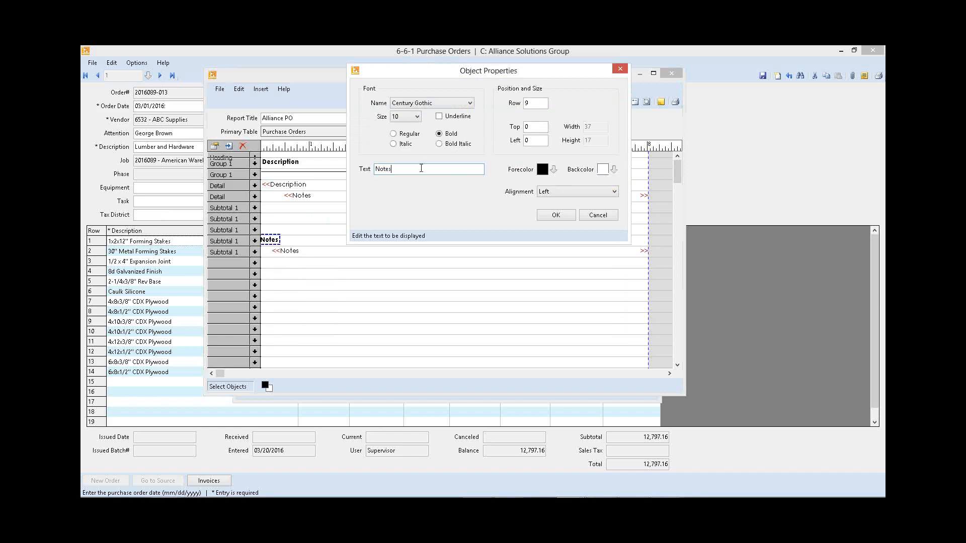
{"action": "key", "text": "BackSpace"}
{"action": "key", "text": "BackSpace"}
{"action": "key", "text": "BackSpace"}
{"action": "key", "text": "BackSpace"}
{"action": "key", "text": "BackSpace"}
{"action": "type", "text": "Important Purchase Order No"}
Step: Format the notes heading as underlined bold italic with a Chocolate forecolor and apply the properties
{"action": "left_click", "coordinate": [440, 144]}
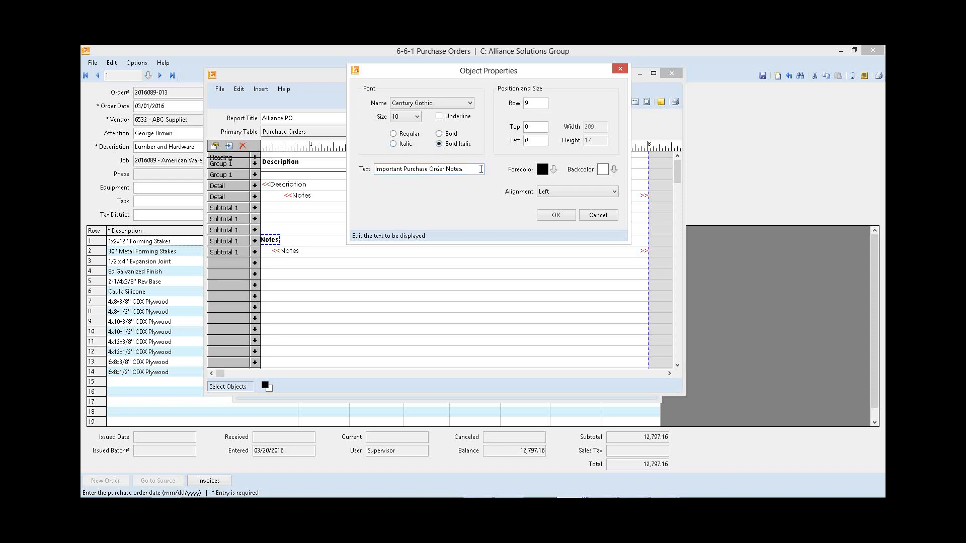
{"action": "left_click", "coordinate": [439, 116]}
{"action": "left_click", "coordinate": [553, 170]}
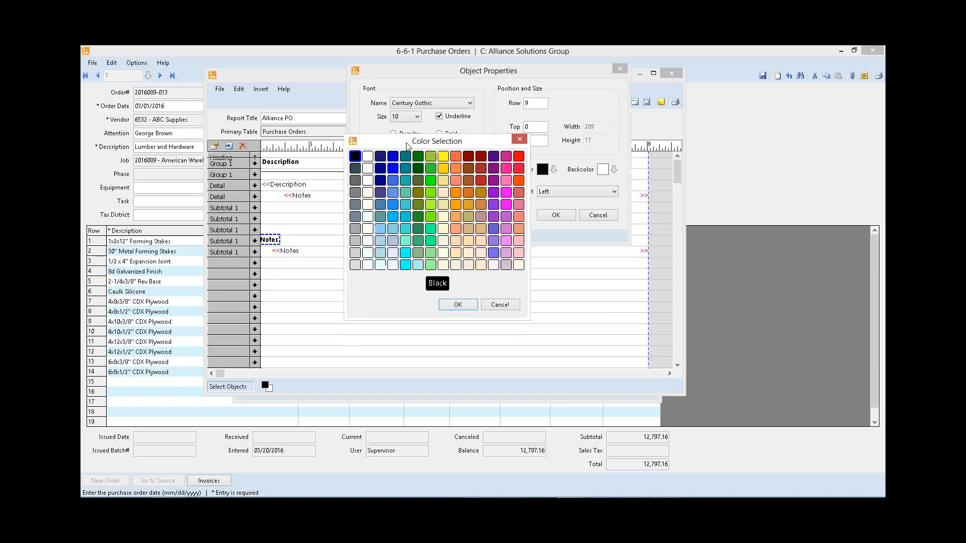
{"action": "left_click", "coordinate": [467, 192]}
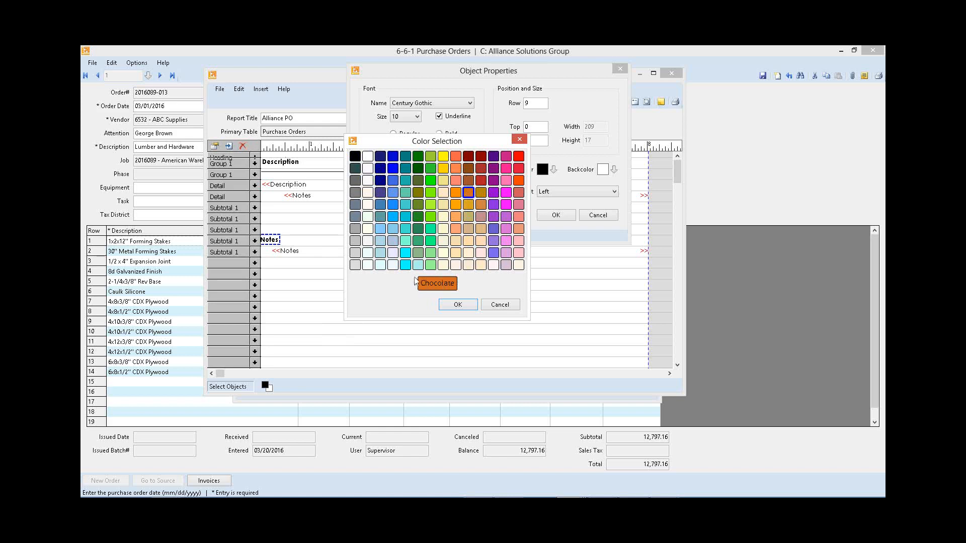
{"action": "left_click", "coordinate": [459, 305]}
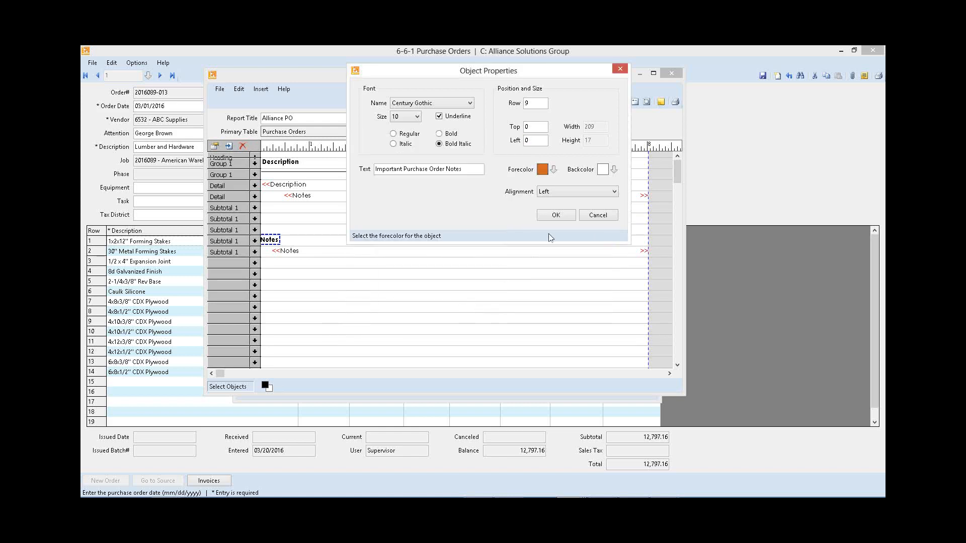
{"action": "left_click", "coordinate": [556, 216]}
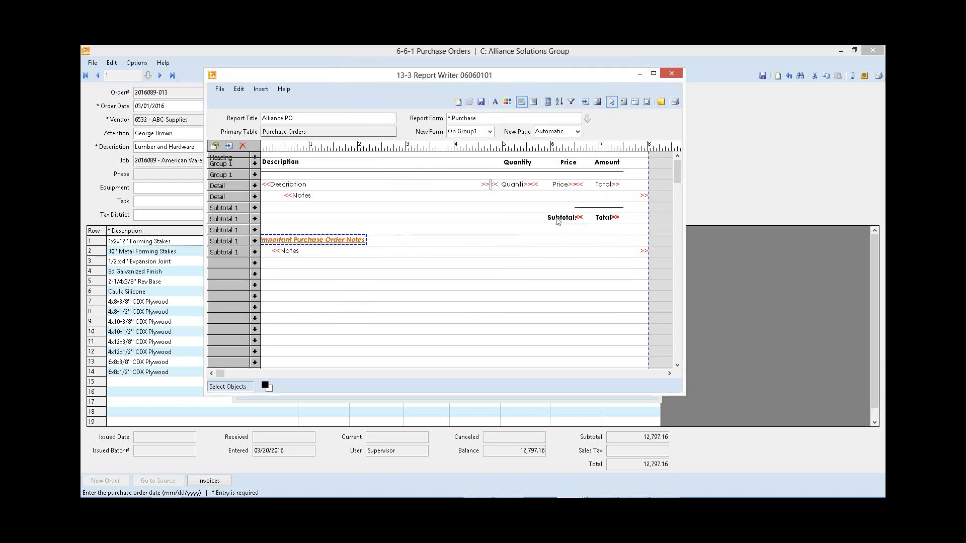
{"action": "left_click", "coordinate": [392, 247]}
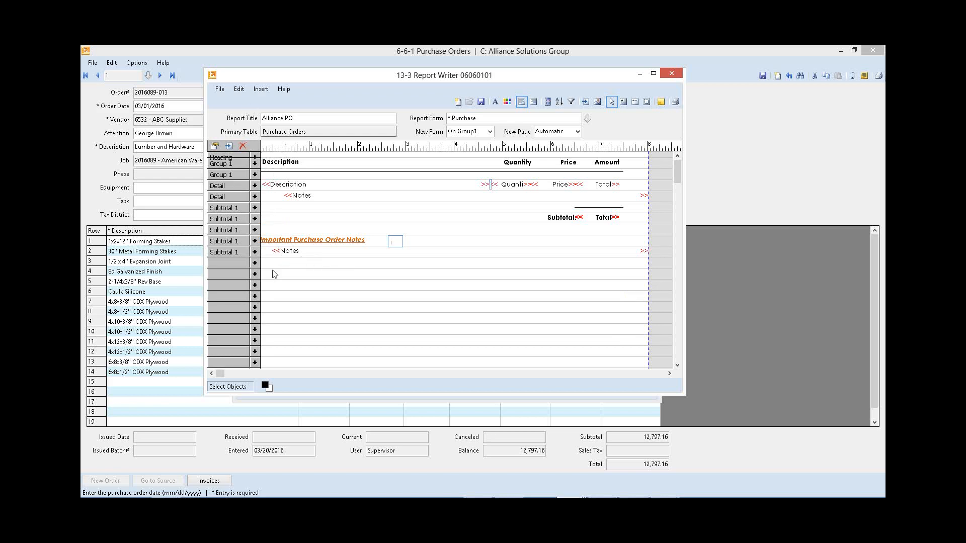
Step: Increase the Description heading's left position in its object properties so it sits slightly further in from the page edge
{"action": "right_click", "coordinate": [285, 164]}
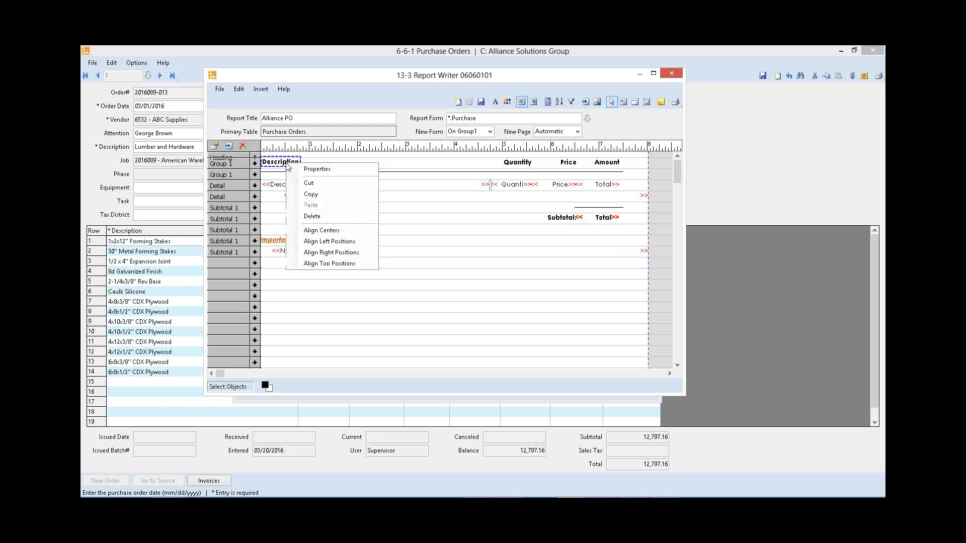
{"action": "left_click", "coordinate": [320, 171]}
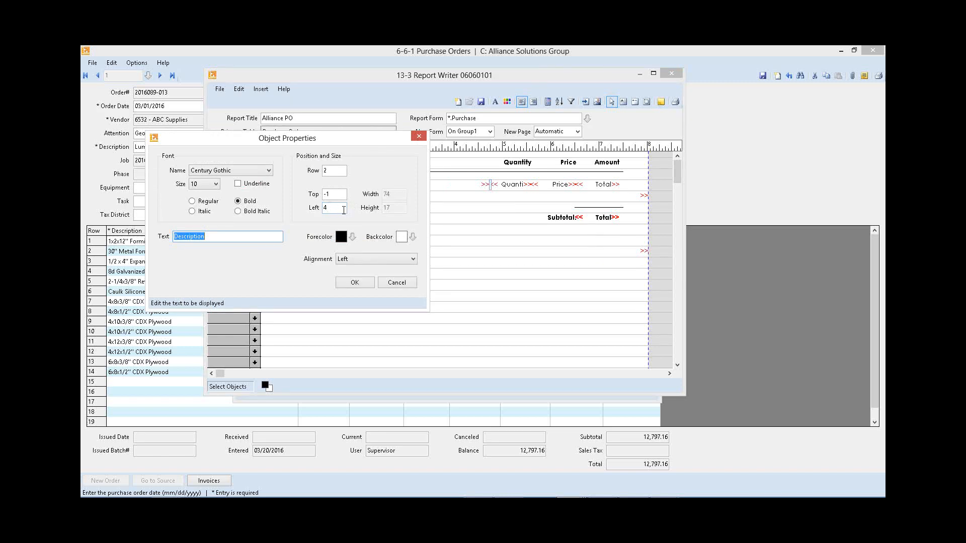
{"action": "left_click", "coordinate": [344, 210]}
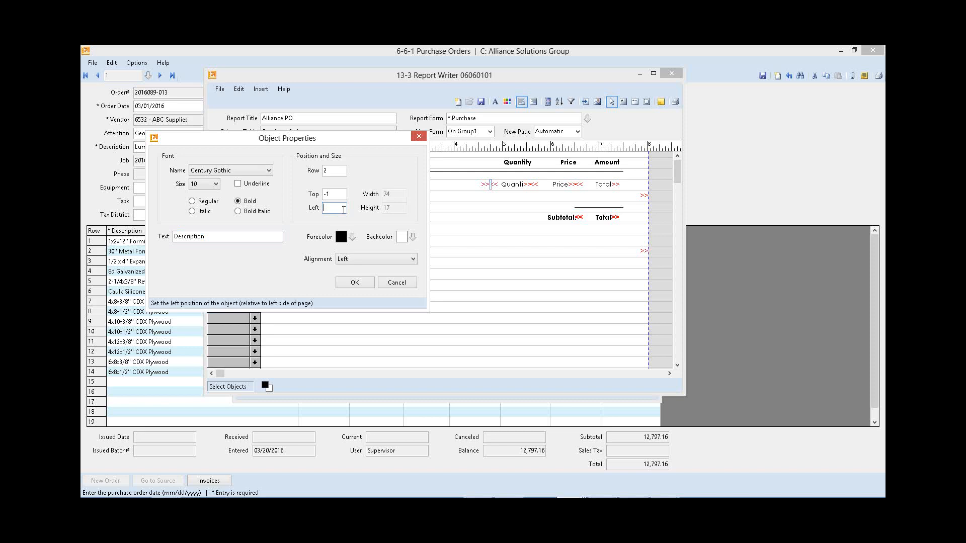
{"action": "type", "text": "10"}
{"action": "left_click", "coordinate": [364, 285]}
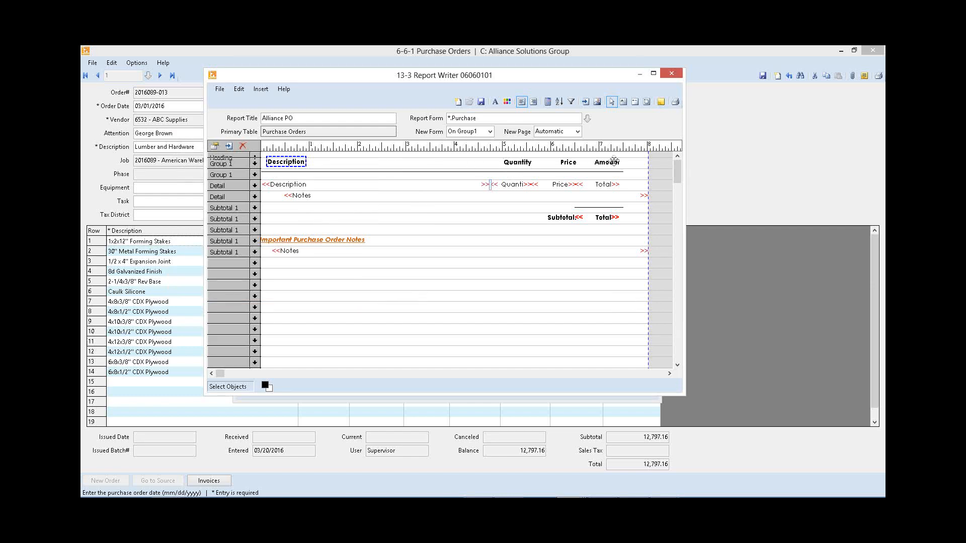
{"action": "right_click", "coordinate": [282, 161]}
{"action": "key", "text": "Escape"}
Step: Set the Description detail field's left position so that it lines up with the Description heading
{"action": "right_click", "coordinate": [288, 185]}
{"action": "left_click", "coordinate": [327, 193]}
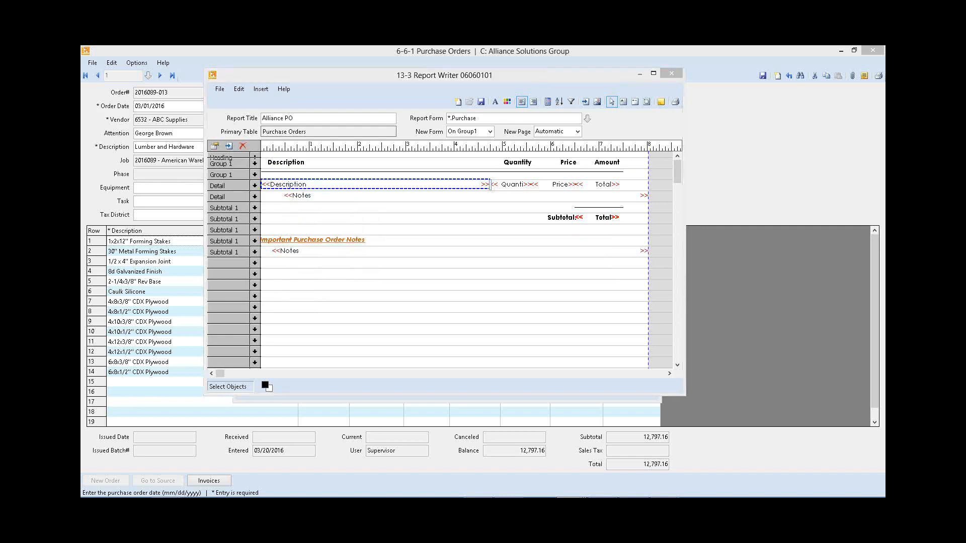
{"action": "key", "text": "Tab"}
{"action": "key", "text": "Tab"}
{"action": "type", "text": "1"}
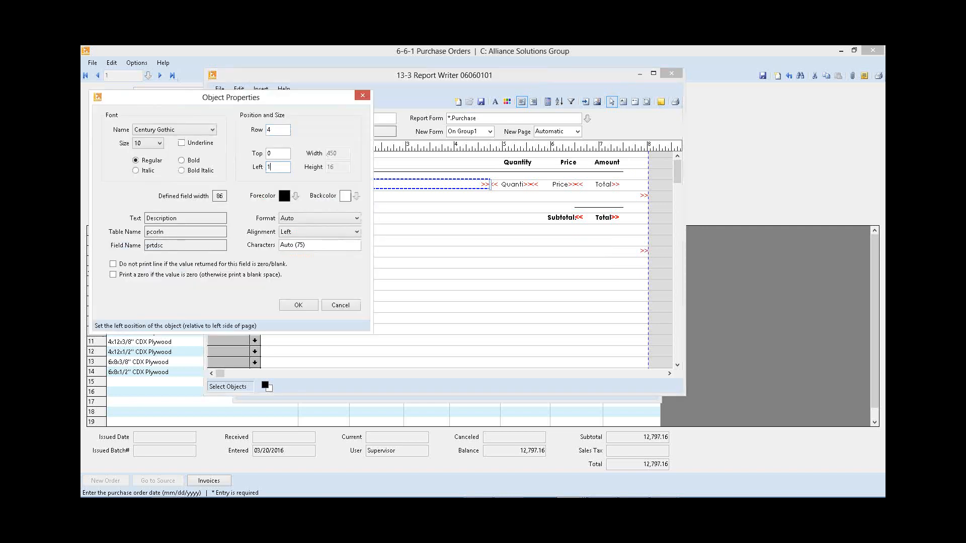
{"action": "left_click", "coordinate": [302, 307]}
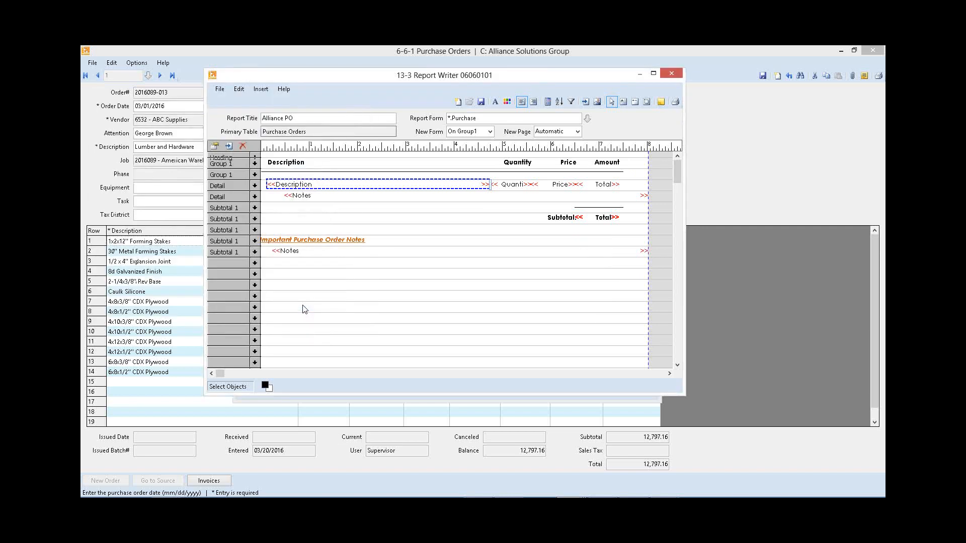
Step: Set the left position of the Important Purchase Order Notes heading to 15
{"action": "right_click", "coordinate": [272, 237]}
{"action": "left_click", "coordinate": [297, 247]}
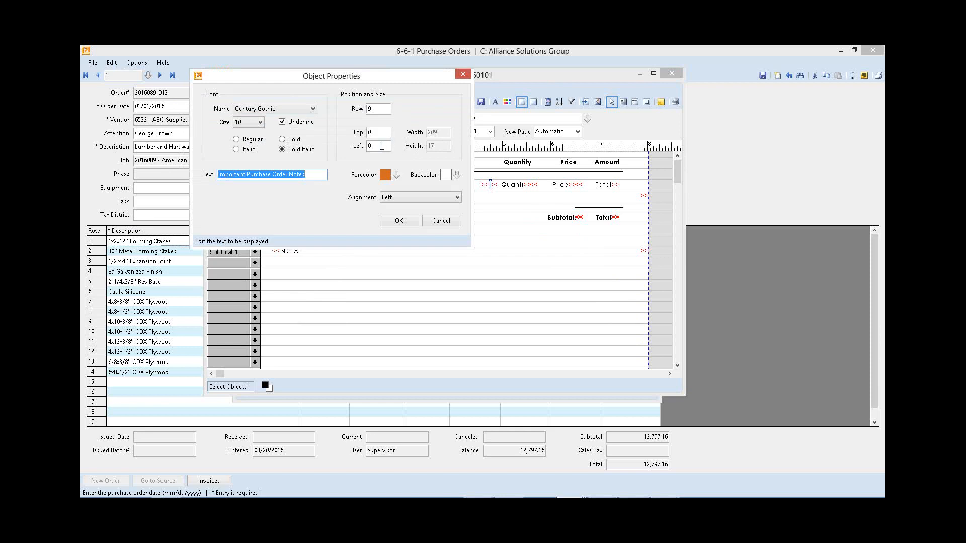
{"action": "left_click", "coordinate": [367, 146]}
{"action": "type", "text": "15"}
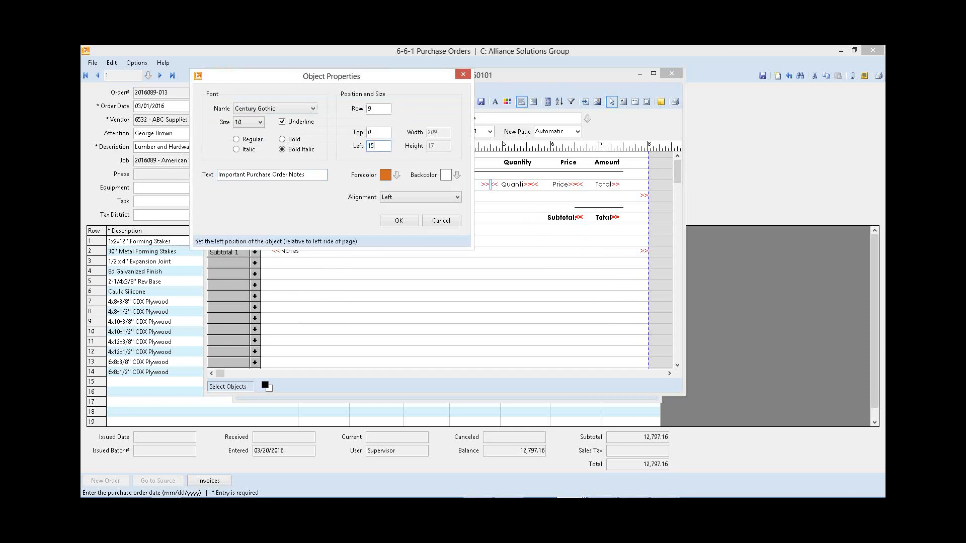
{"action": "left_click", "coordinate": [398, 221]}
Step: Set the left position of the Notes field below the Important Purchase Order Notes heading to 15
{"action": "right_click", "coordinate": [293, 251]}
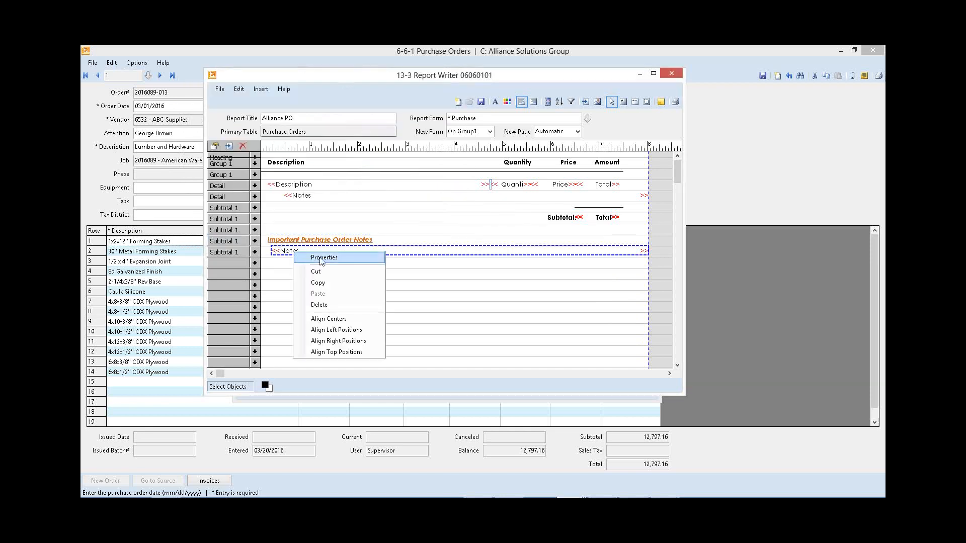
{"action": "left_click", "coordinate": [322, 257]}
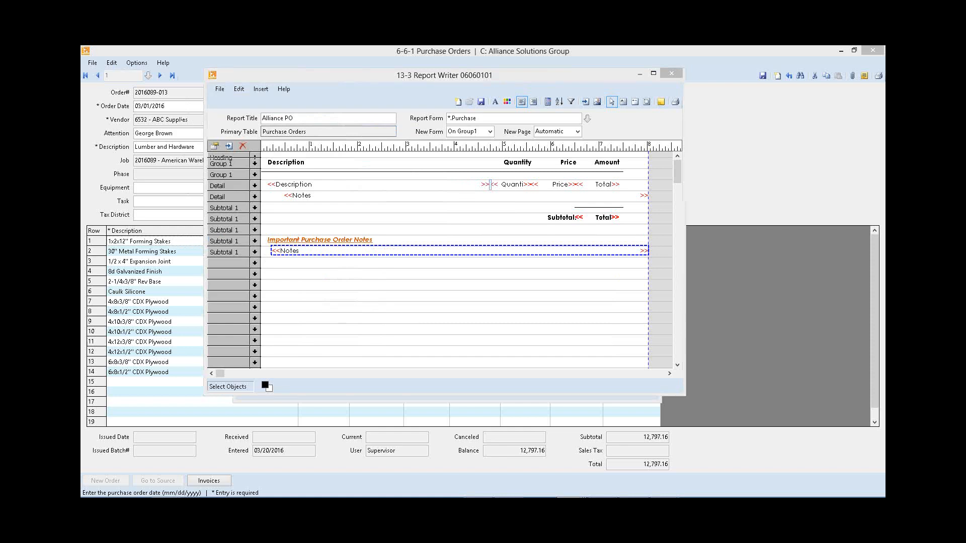
{"action": "left_click_drag", "start_coordinate": [505, 195], "coordinate": [479, 199]}
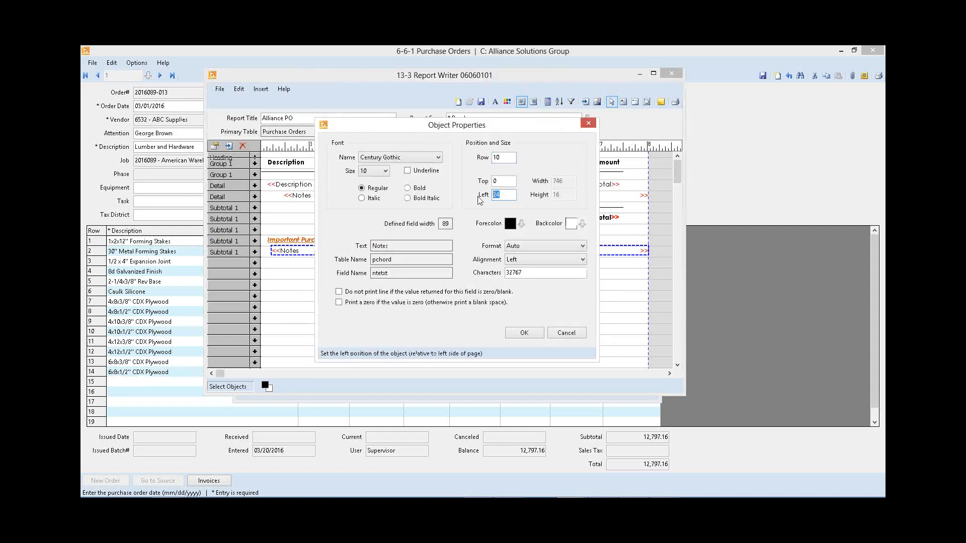
{"action": "type", "text": "15"}
{"action": "left_click", "coordinate": [523, 332]}
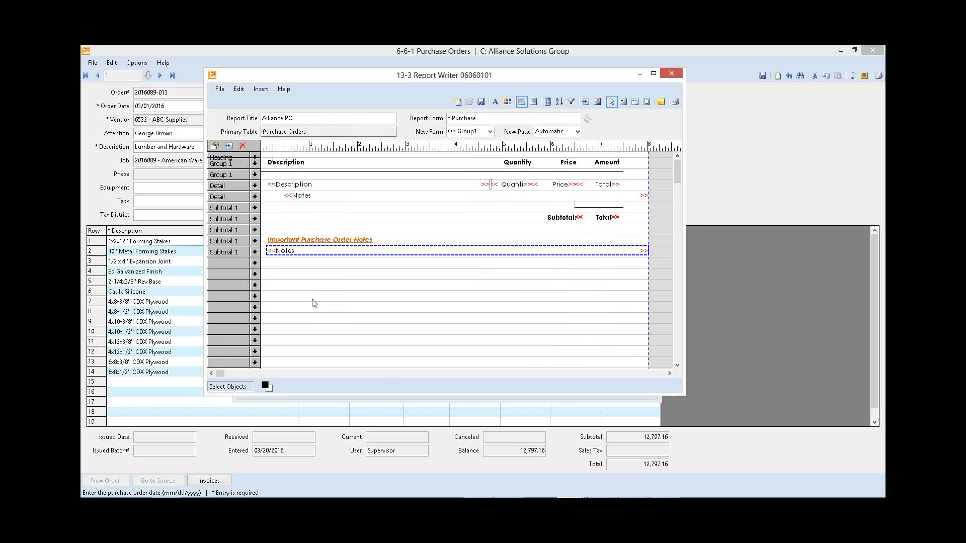
Step: Save the Alliance PO report as a private report with the file name 06060101 and close the Report Writer
{"action": "left_click", "coordinate": [424, 220]}
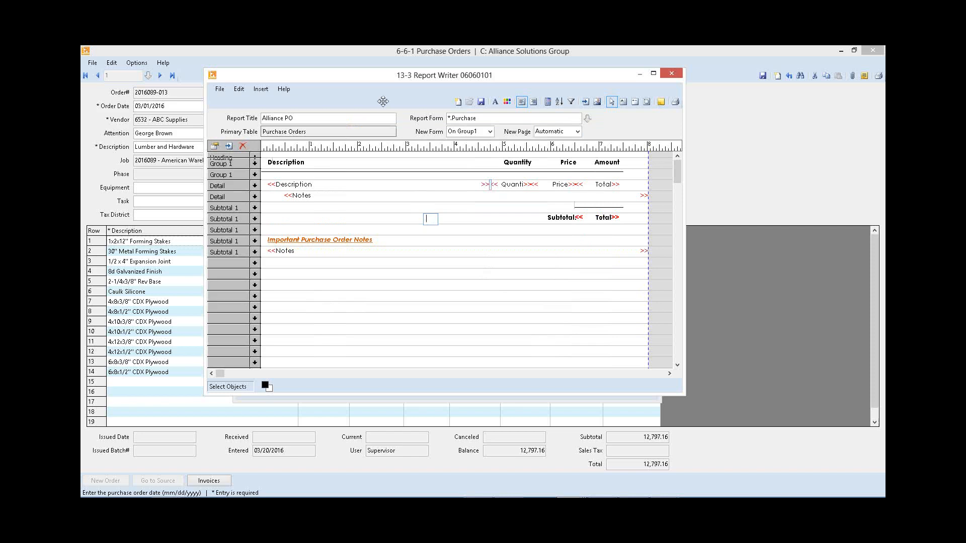
{"action": "left_click", "coordinate": [482, 102]}
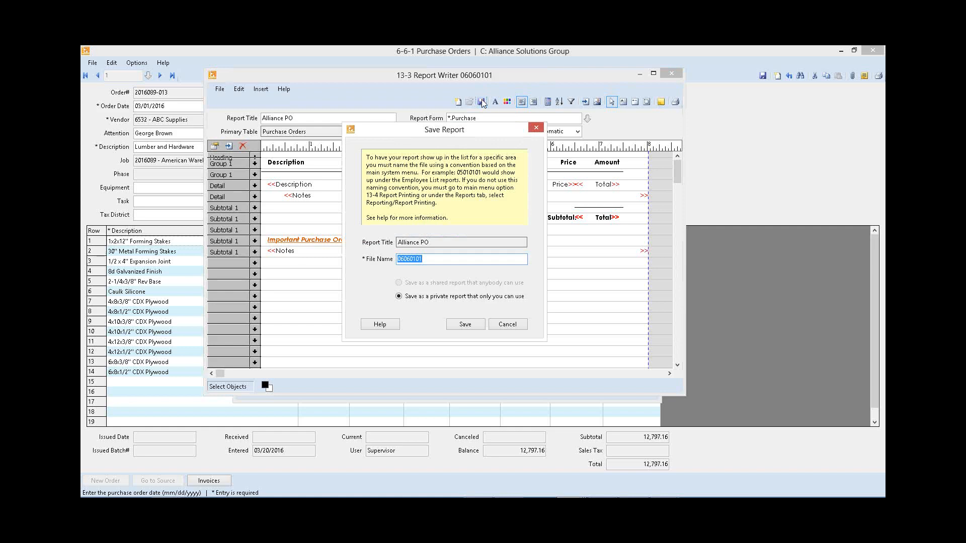
{"action": "left_click", "coordinate": [462, 259]}
{"action": "left_click", "coordinate": [469, 326]}
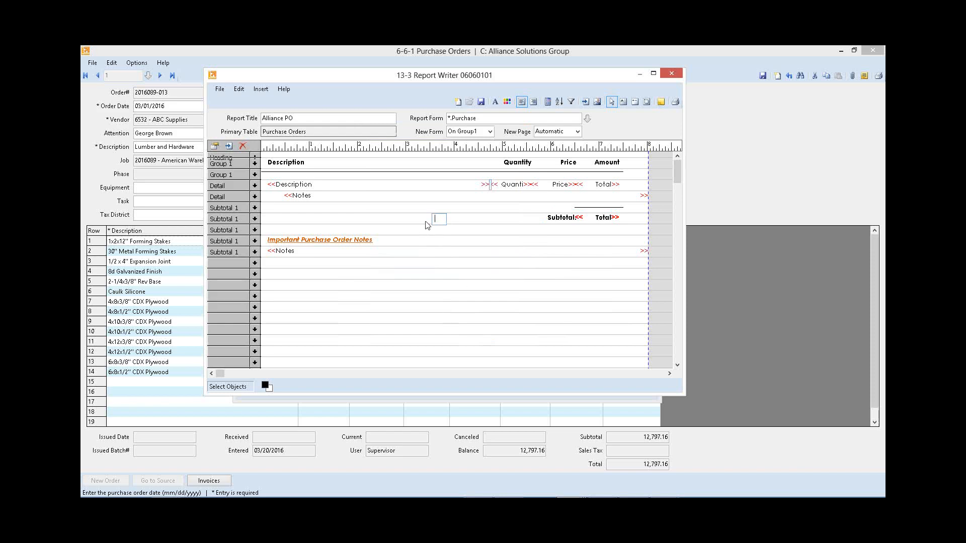
{"action": "key", "text": "Escape"}
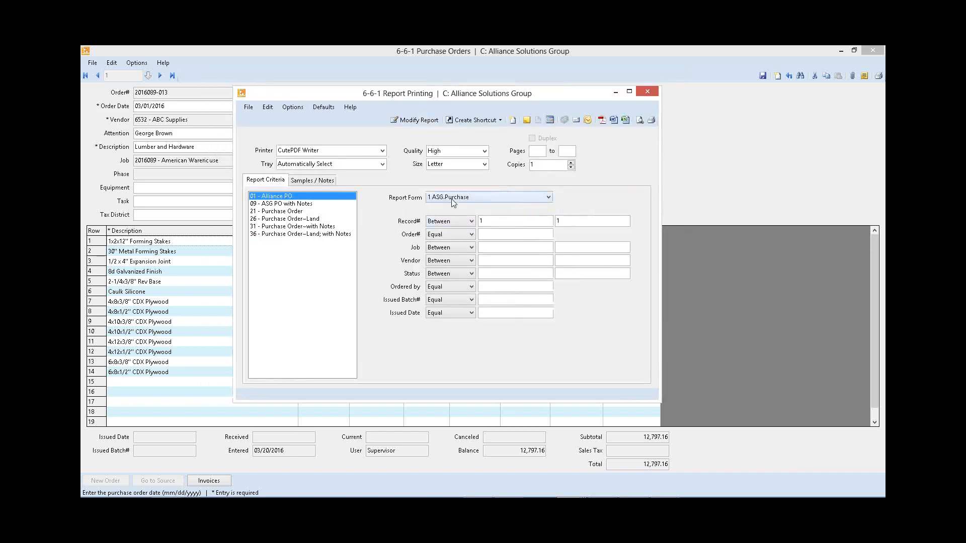
Step: Choose the System.Purchase report form, preview the Alliance PO report on screen, and close the preview
{"action": "left_click", "coordinate": [453, 199]}
{"action": "left_click", "coordinate": [453, 215]}
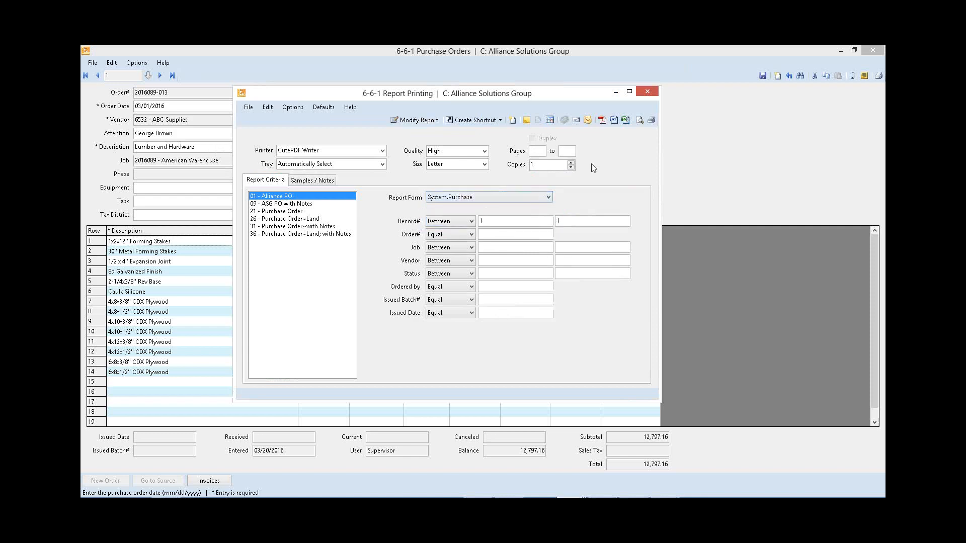
{"action": "left_click", "coordinate": [639, 120]}
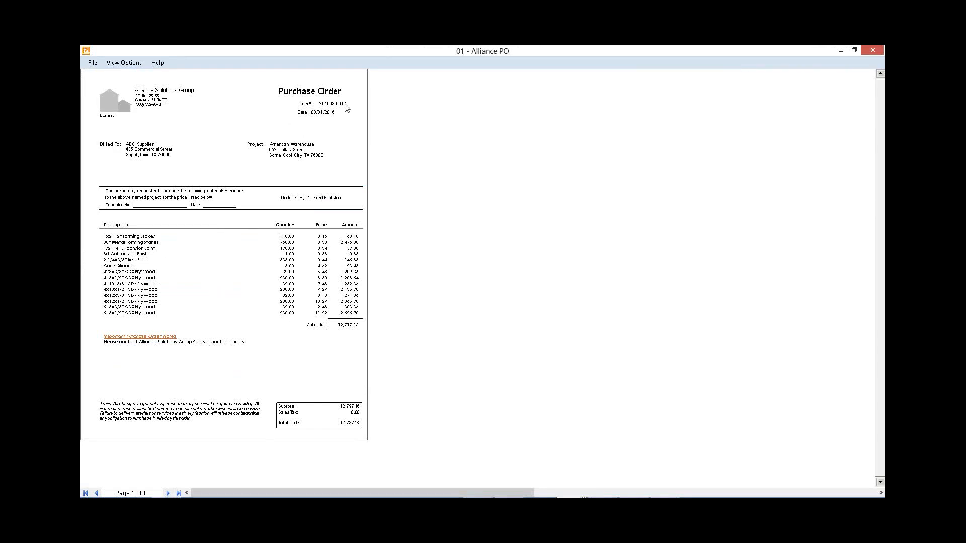
{"action": "key", "text": "Escape"}
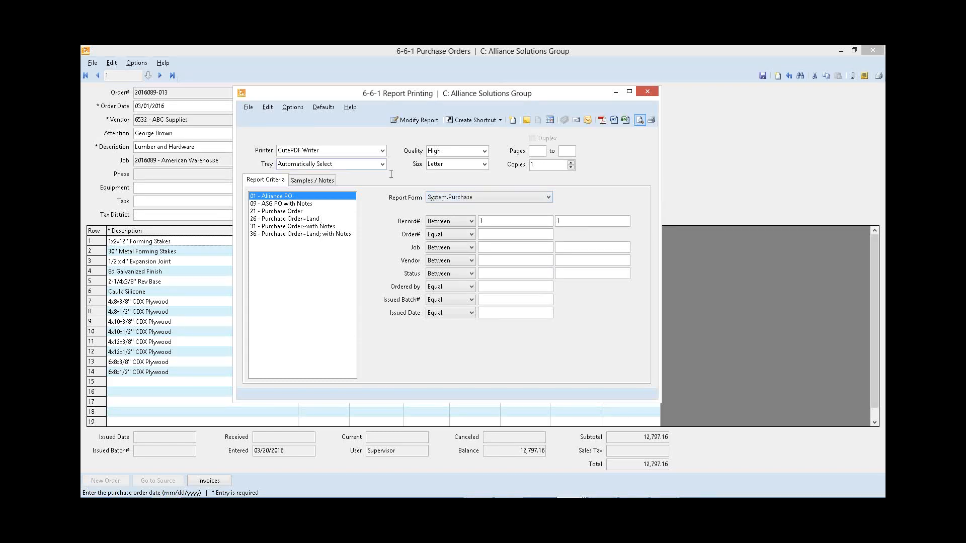
Step: Open the purchase order form in Form Design
{"action": "left_click", "coordinate": [268, 108]}
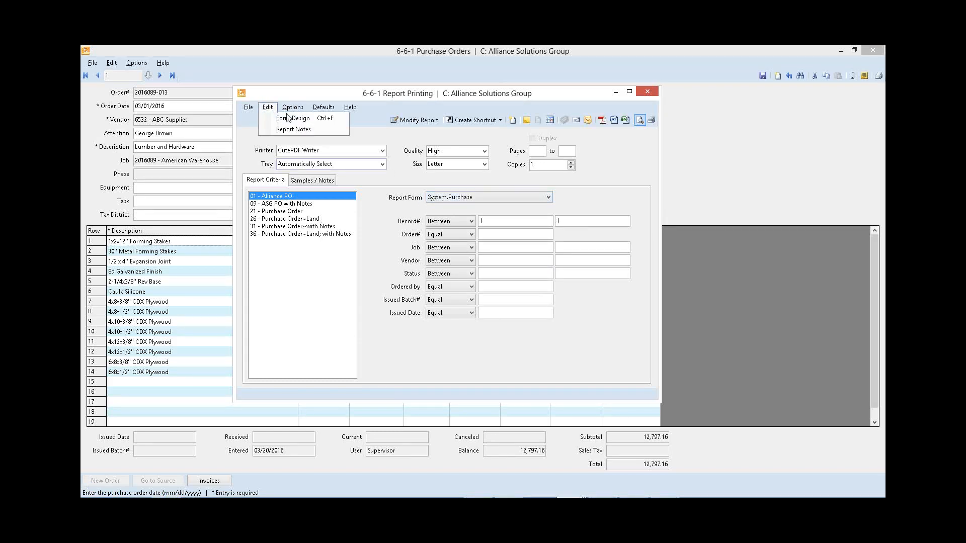
{"action": "left_click", "coordinate": [268, 107]}
{"action": "left_click", "coordinate": [268, 108]}
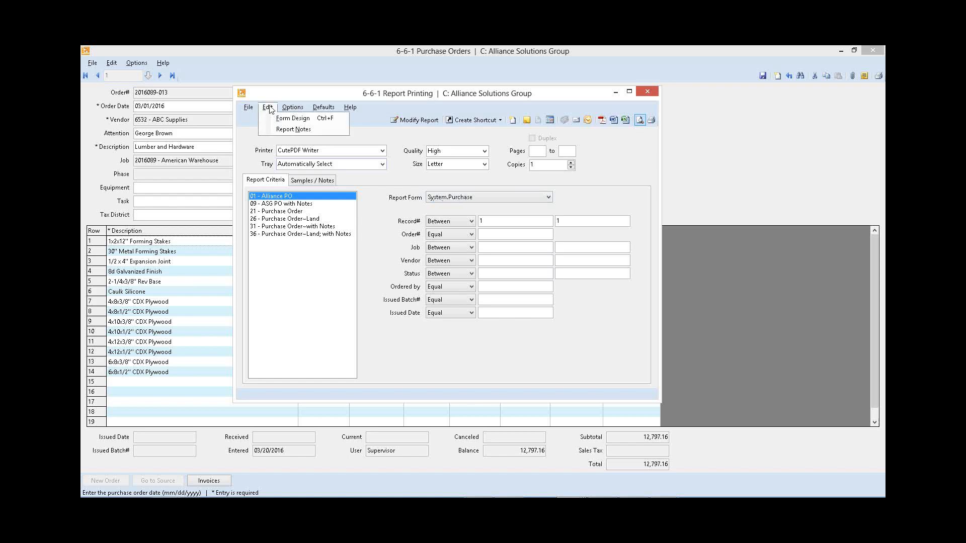
{"action": "left_click", "coordinate": [310, 121]}
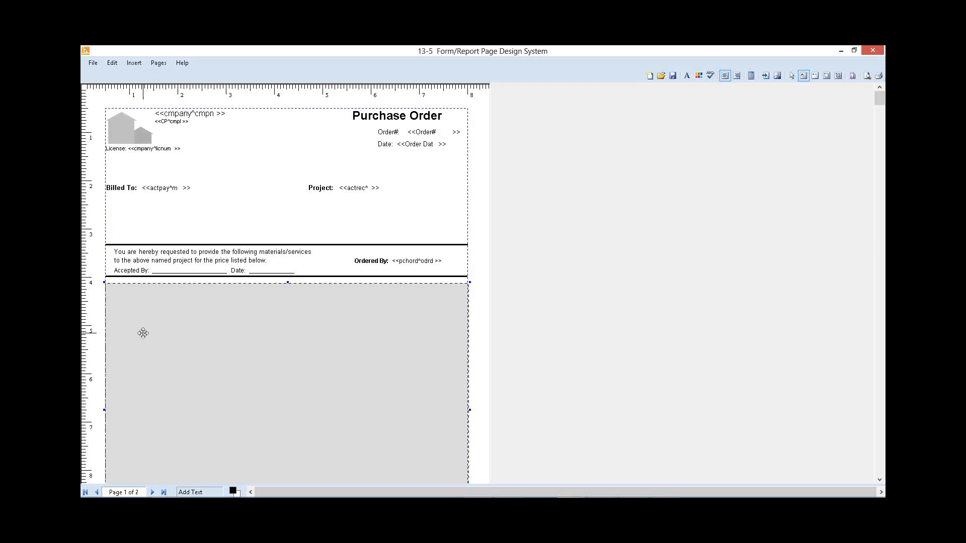
Step: Delete the house logo picture from the form header
{"action": "left_click", "coordinate": [459, 206]}
{"action": "left_click", "coordinate": [148, 134]}
{"action": "key", "text": "Delete"}
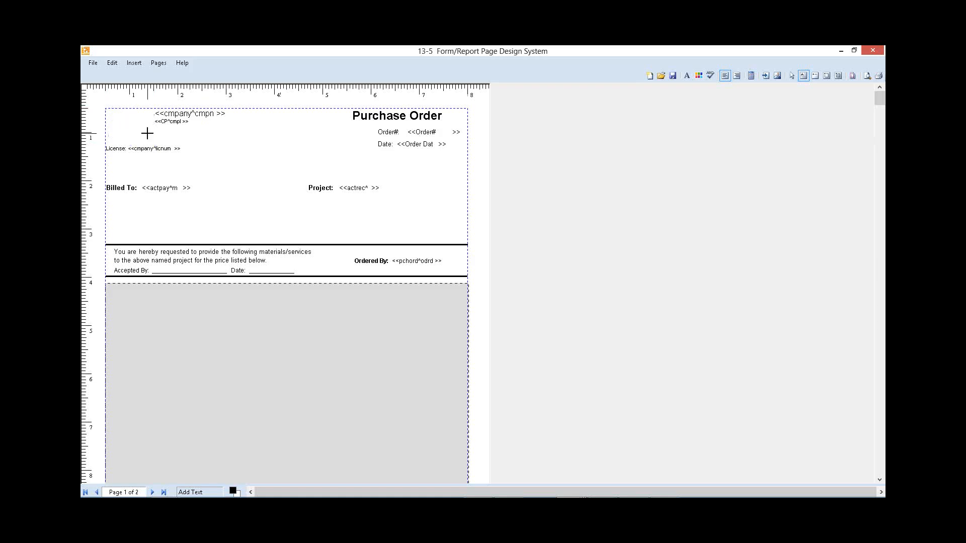
Step: Examine the object properties of the small address field and the company field above it, leaving both unchanged
{"action": "left_click", "coordinate": [181, 113]}
{"action": "left_click", "coordinate": [167, 124]}
{"action": "left_click", "coordinate": [177, 114]}
{"action": "left_click", "coordinate": [176, 123]}
{"action": "right_click", "coordinate": [174, 122]}
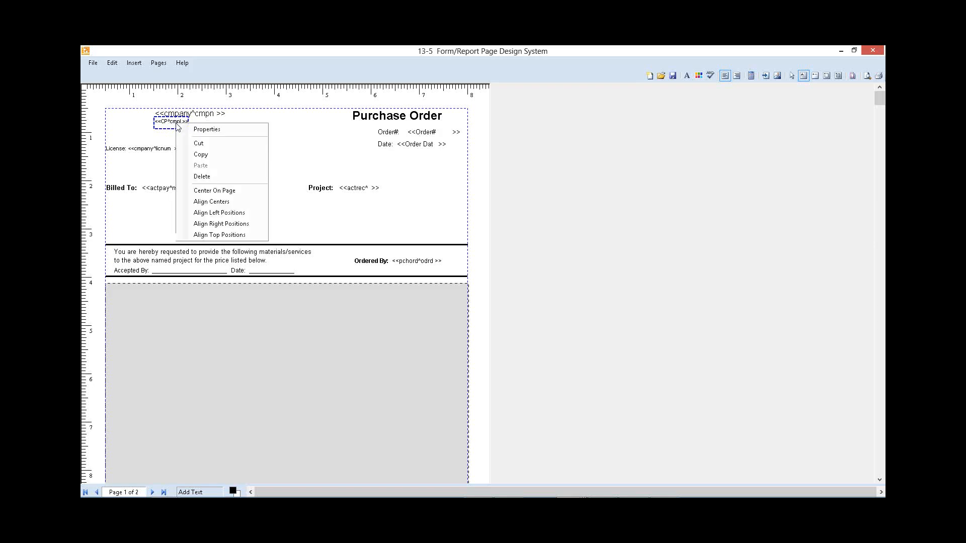
{"action": "left_click", "coordinate": [194, 130]}
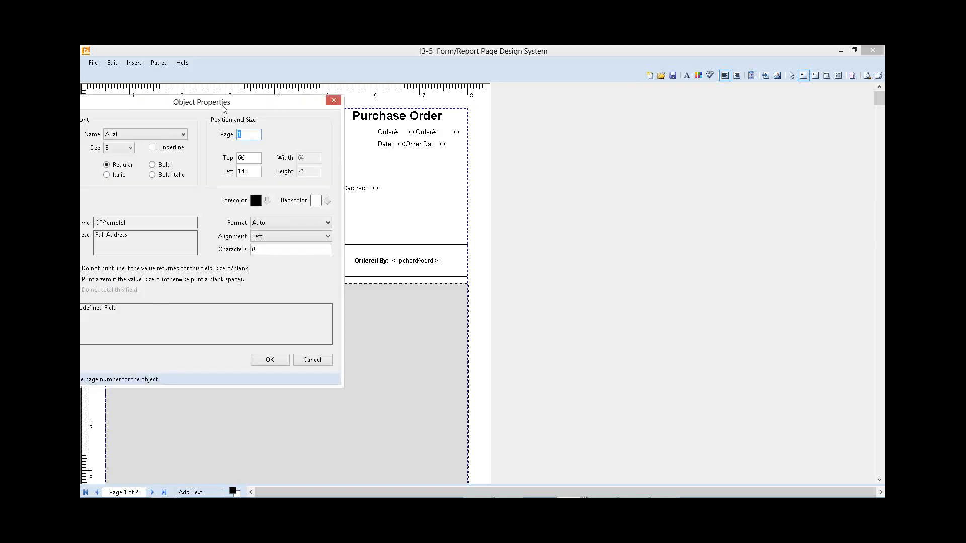
{"action": "left_click_drag", "start_coordinate": [223, 108], "coordinate": [268, 92]}
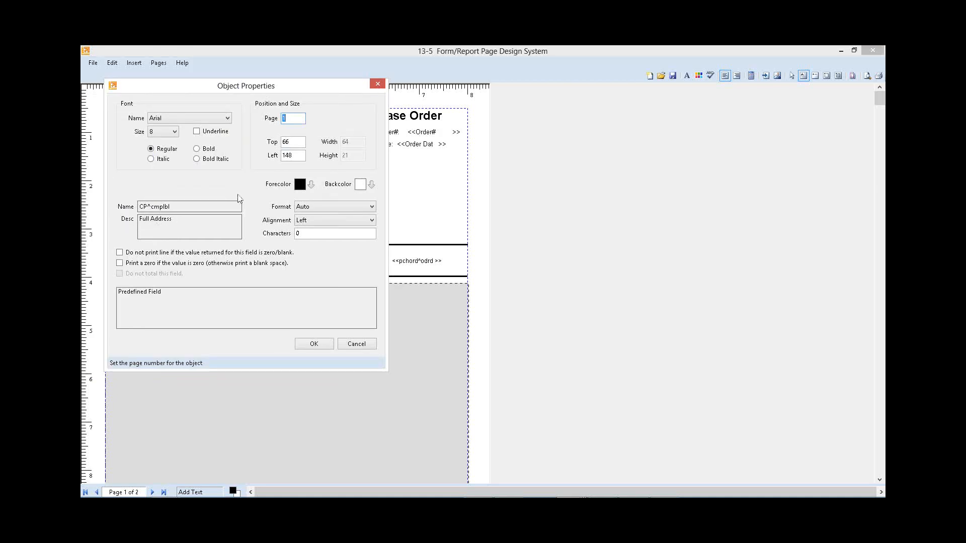
{"action": "left_click", "coordinate": [377, 84]}
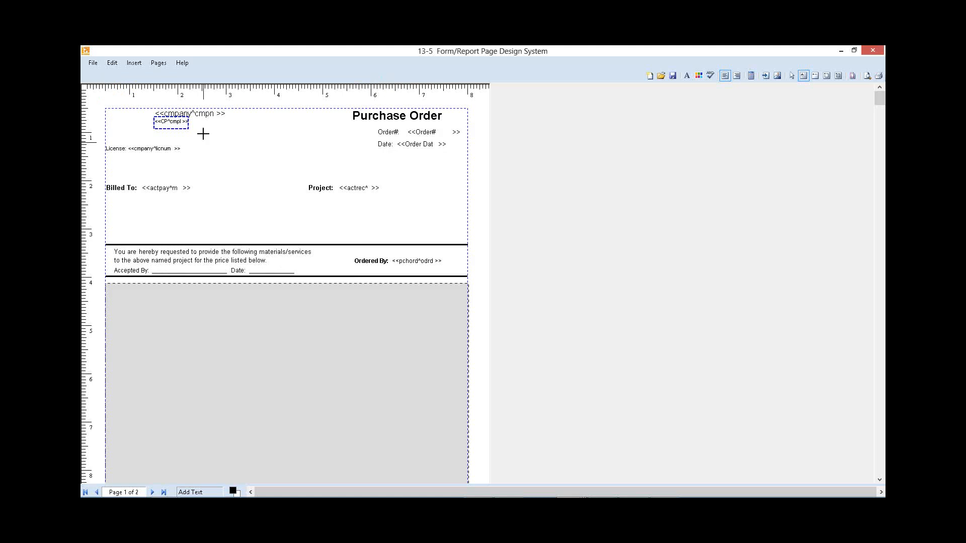
{"action": "right_click", "coordinate": [215, 110]}
{"action": "left_click", "coordinate": [244, 120]}
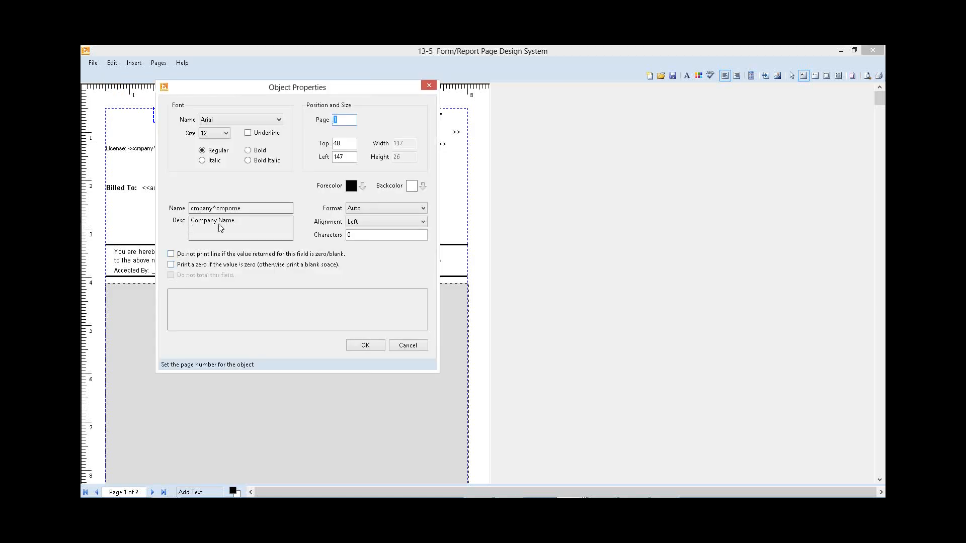
{"action": "left_click", "coordinate": [409, 346]}
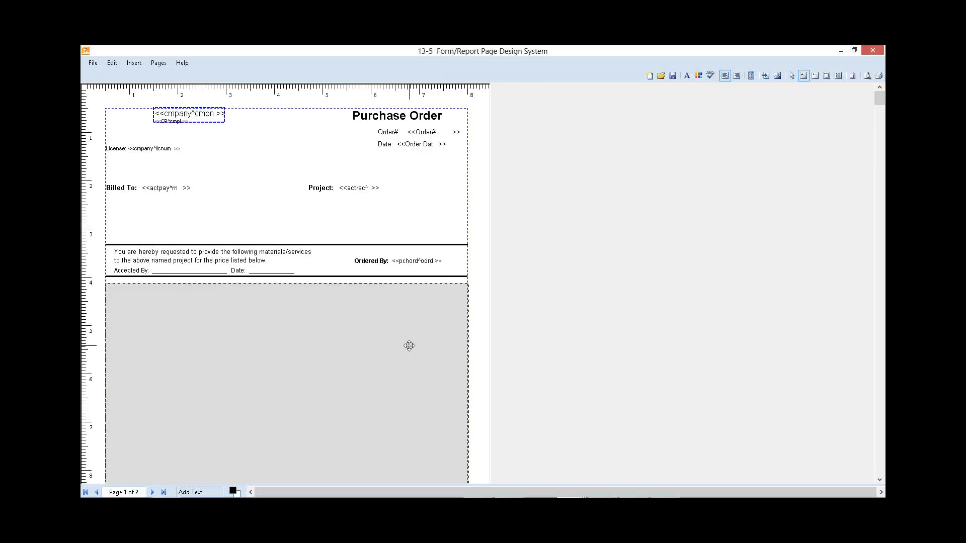
Step: Move the company name and full address fields together to just above the Project line, and delete the License label and license number field
{"action": "left_click", "coordinate": [177, 123]}
{"action": "left_click_drag", "start_coordinate": [171, 114], "coordinate": [316, 151]}
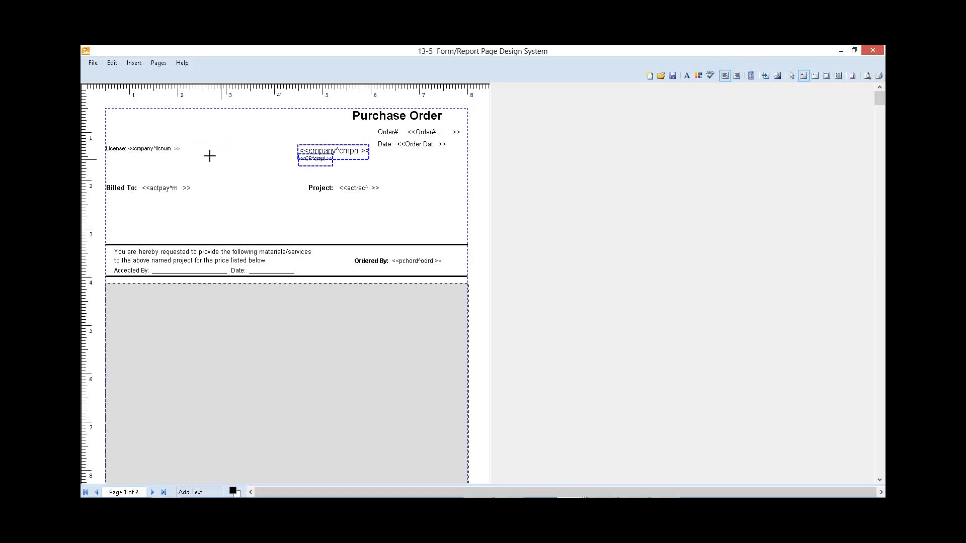
{"action": "left_click", "coordinate": [116, 149]}
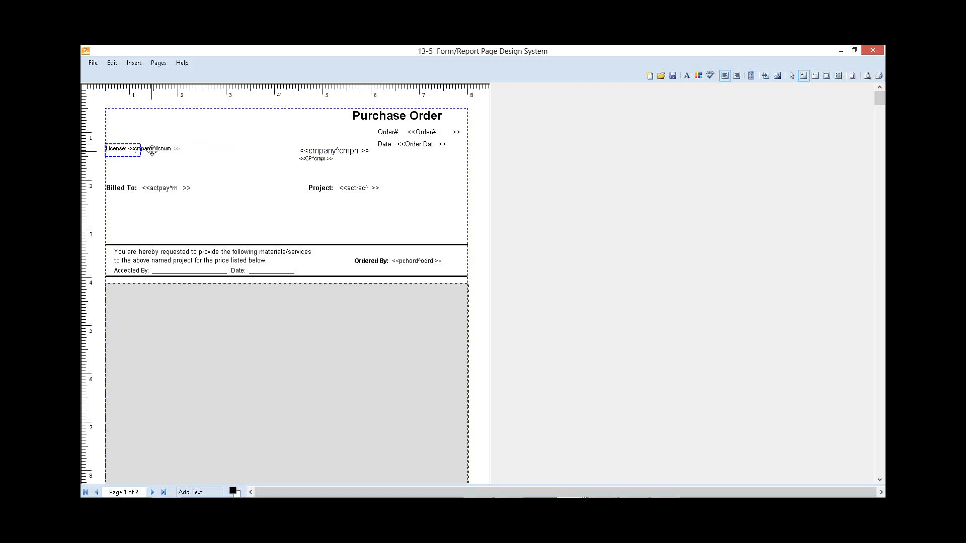
{"action": "left_click", "coordinate": [152, 149]}
{"action": "left_click_drag", "start_coordinate": [153, 151], "coordinate": [153, 150]}
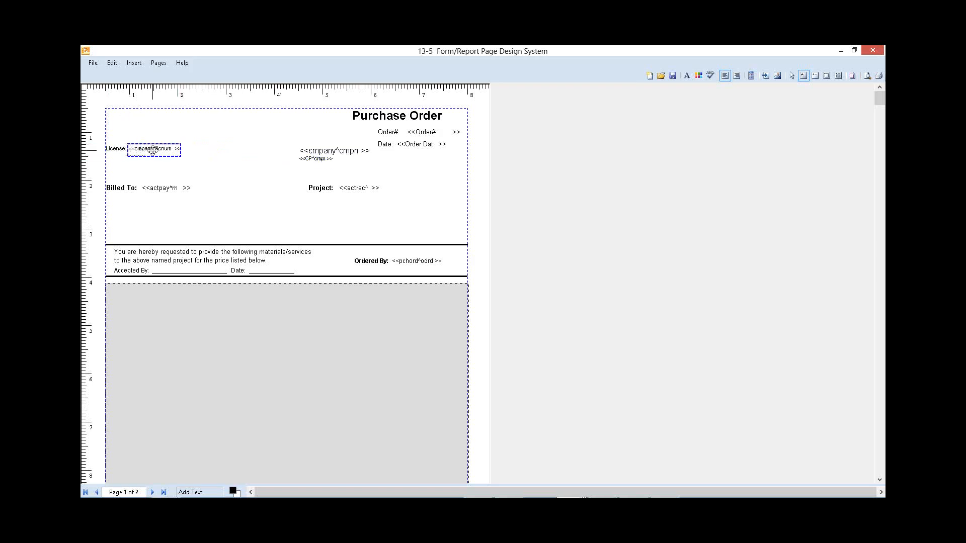
{"action": "left_click", "coordinate": [121, 149]}
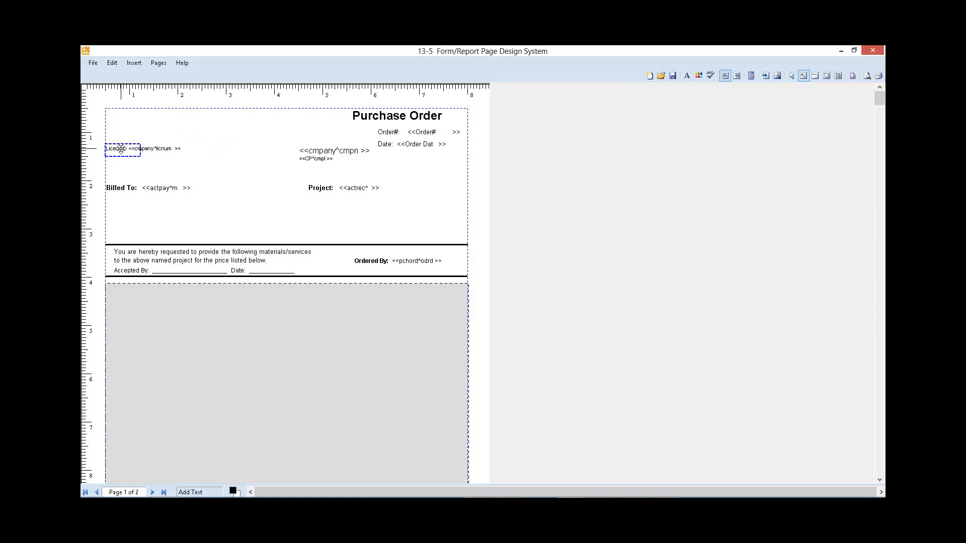
{"action": "left_click", "coordinate": [161, 150], "text": "shift"}
{"action": "key", "text": "Delete"}
Step: Insert the ASG LOGO 20-jpg picture in the upper-left corner of the form header and delete the company name field
{"action": "left_click", "coordinate": [115, 111]}
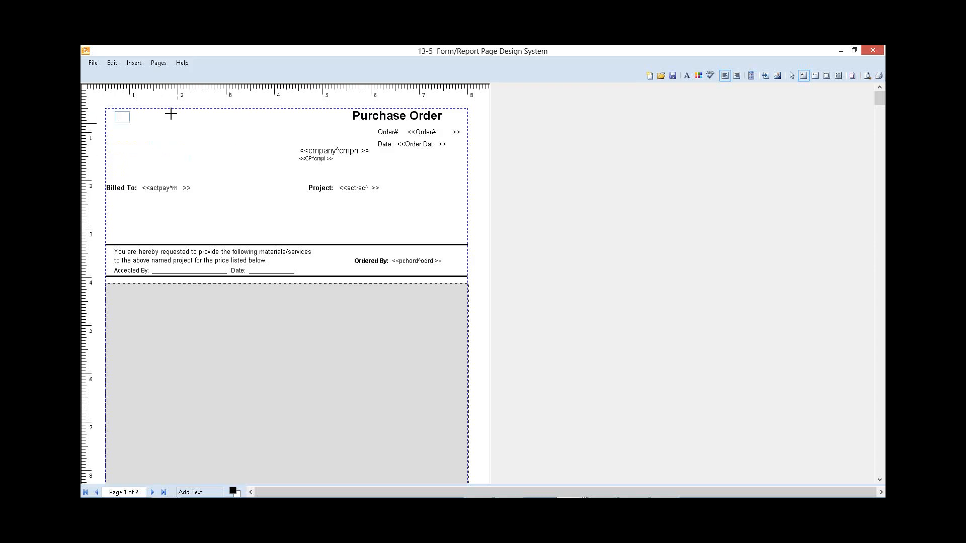
{"action": "left_click", "coordinate": [140, 66]}
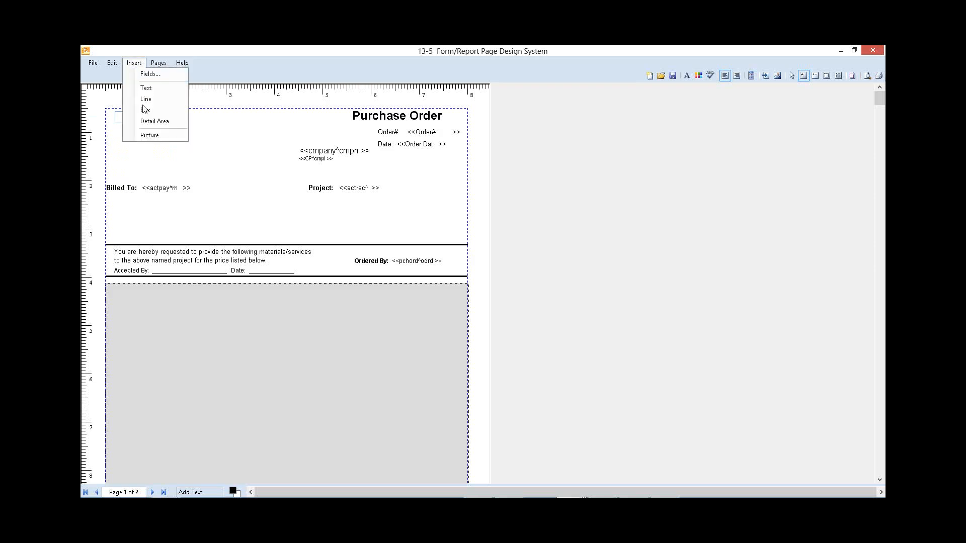
{"action": "left_click", "coordinate": [149, 135]}
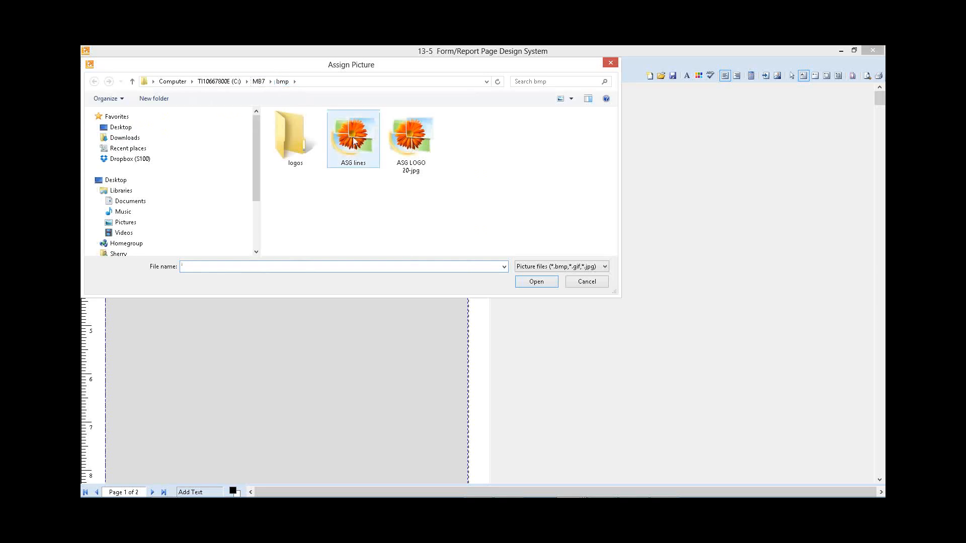
{"action": "double_click", "coordinate": [414, 138]}
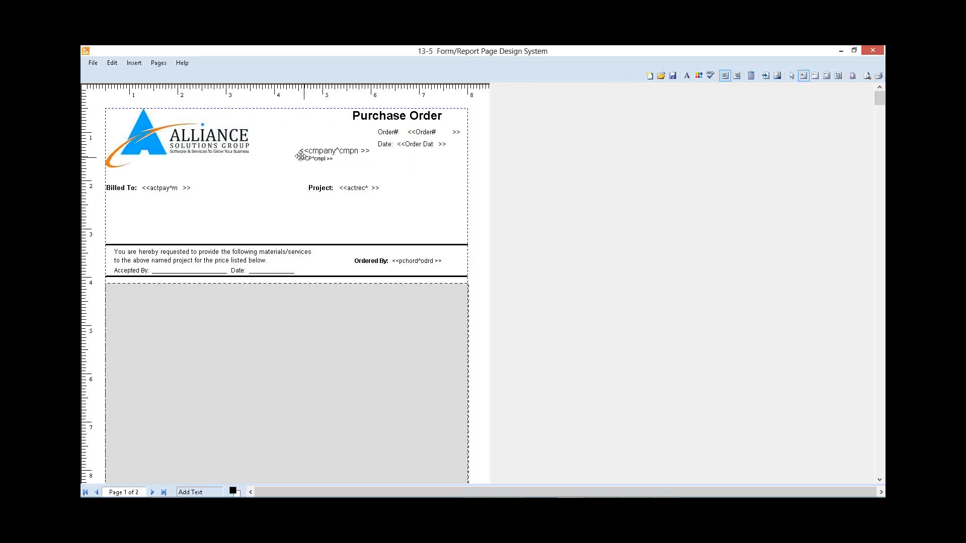
{"action": "left_click", "coordinate": [325, 149]}
{"action": "key", "text": "Delete"}
Step: Nudge the Alliance logo slightly upward and move the small address field directly beneath it
{"action": "left_click", "coordinate": [185, 135]}
{"action": "key", "text": "Up"}
{"action": "key", "text": "Up"}
{"action": "key", "text": "Up"}
{"action": "key", "text": "Up"}
{"action": "key", "text": "Up"}
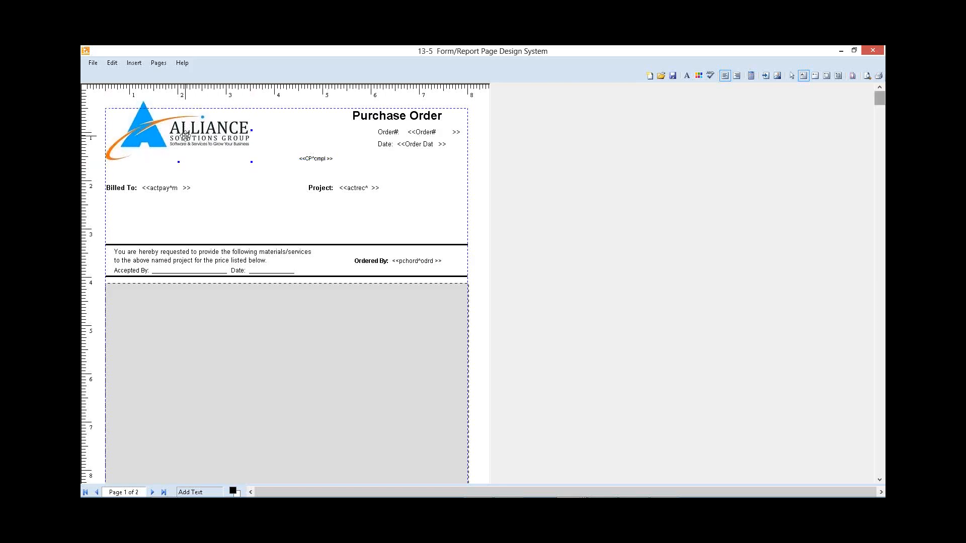
{"action": "key", "text": "Up"}
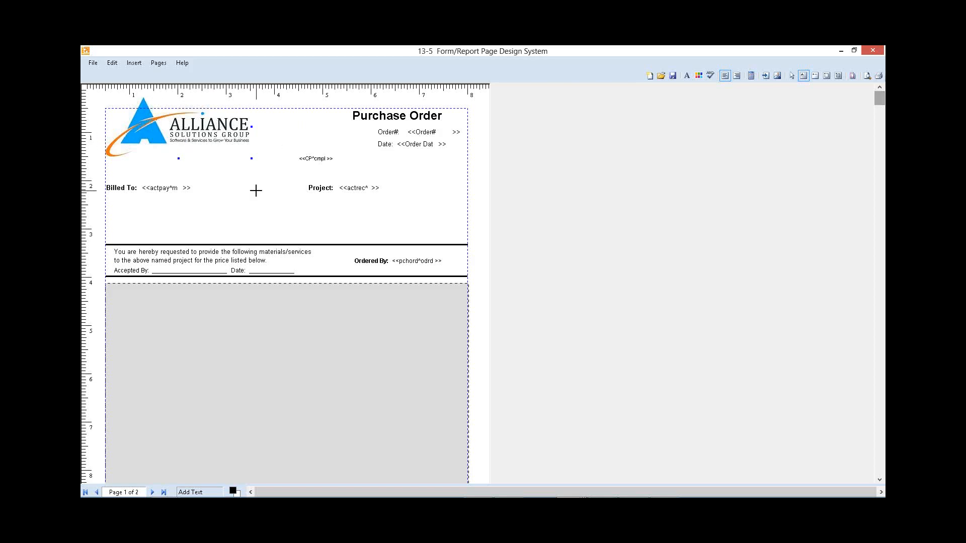
{"action": "left_click", "coordinate": [270, 179]}
{"action": "left_click_drag", "start_coordinate": [322, 158], "coordinate": [152, 161]}
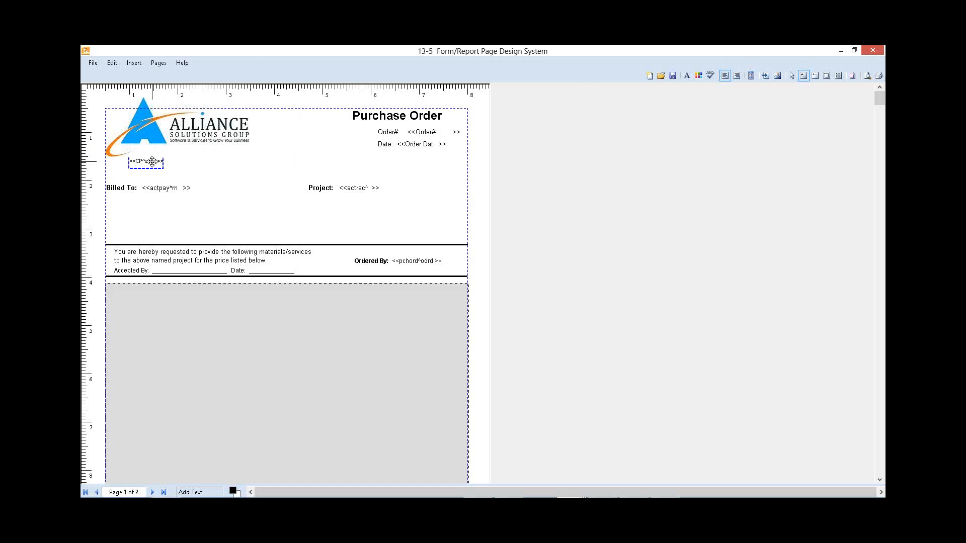
Step: Select all header objects together and set their font to Century Gothic, size 10
{"action": "left_click", "coordinate": [791, 77]}
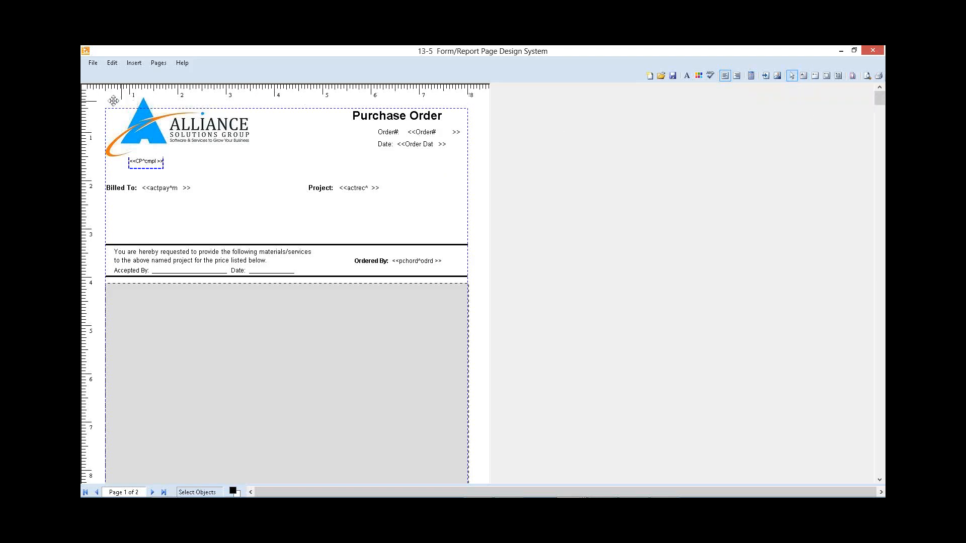
{"action": "left_click_drag", "start_coordinate": [97, 101], "coordinate": [477, 280]}
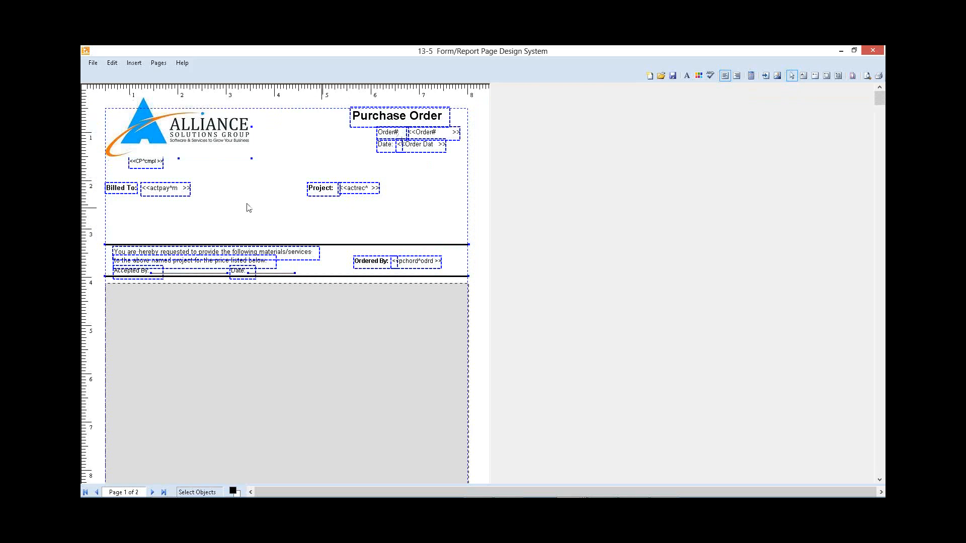
{"action": "right_click", "coordinate": [394, 117]}
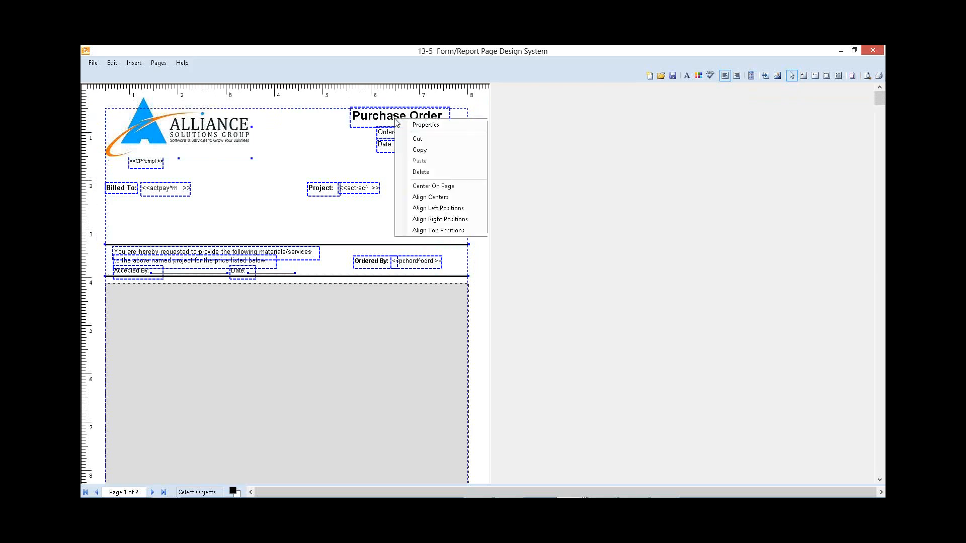
{"action": "left_click", "coordinate": [427, 127]}
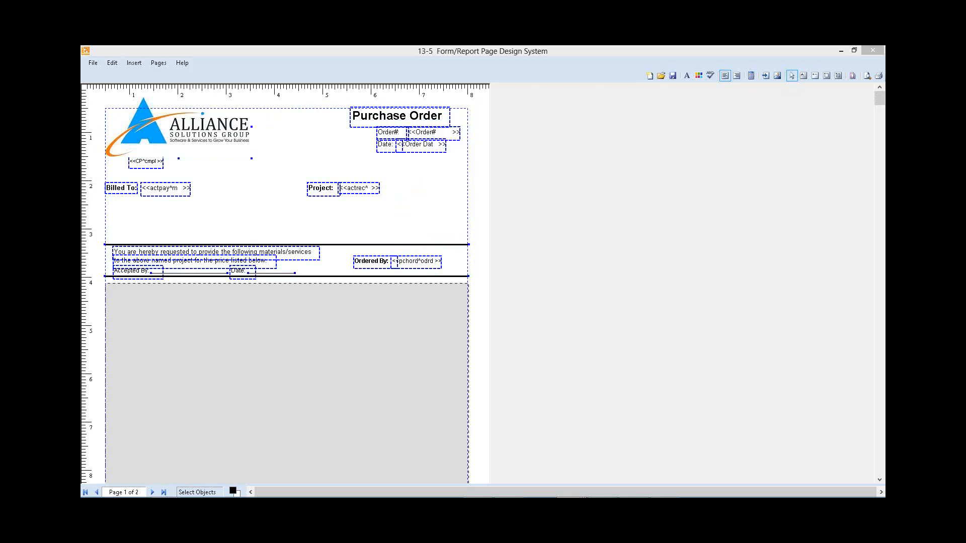
{"action": "left_click", "coordinate": [395, 122]}
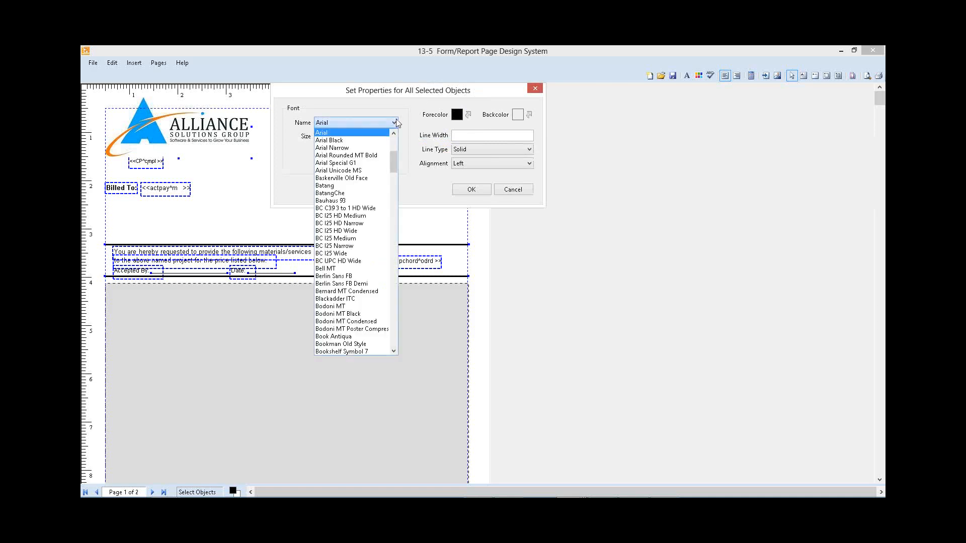
{"action": "key", "text": "c"}
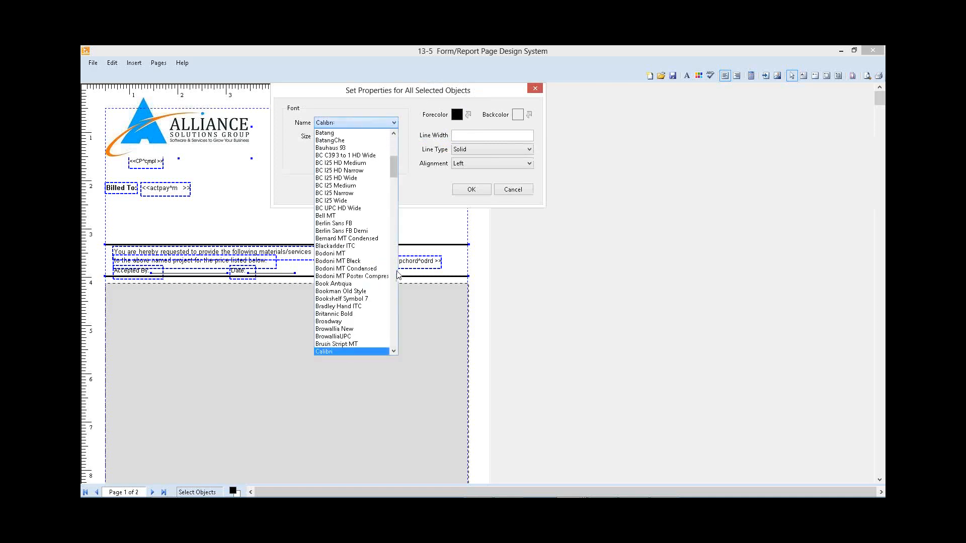
{"action": "left_click", "coordinate": [395, 266]}
{"action": "left_click", "coordinate": [355, 208]}
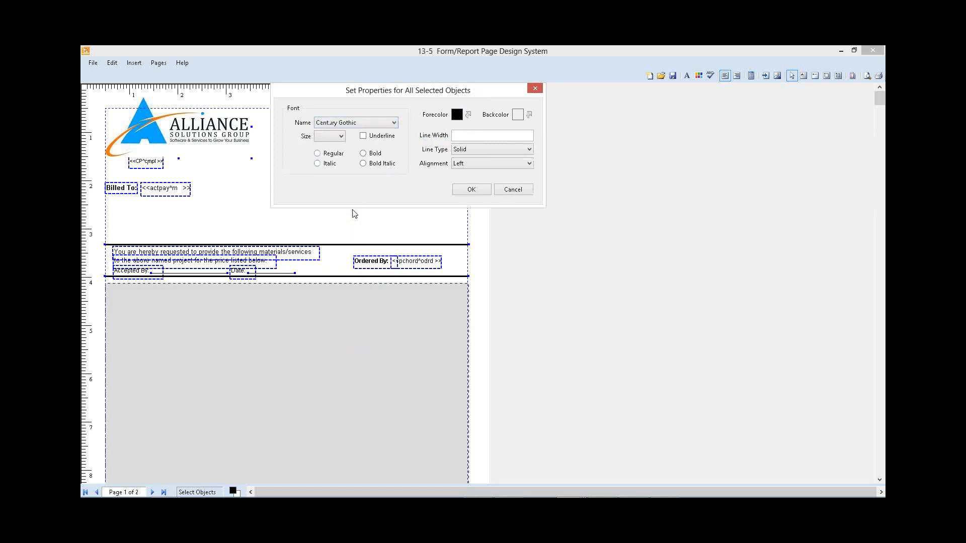
{"action": "left_click", "coordinate": [342, 136]}
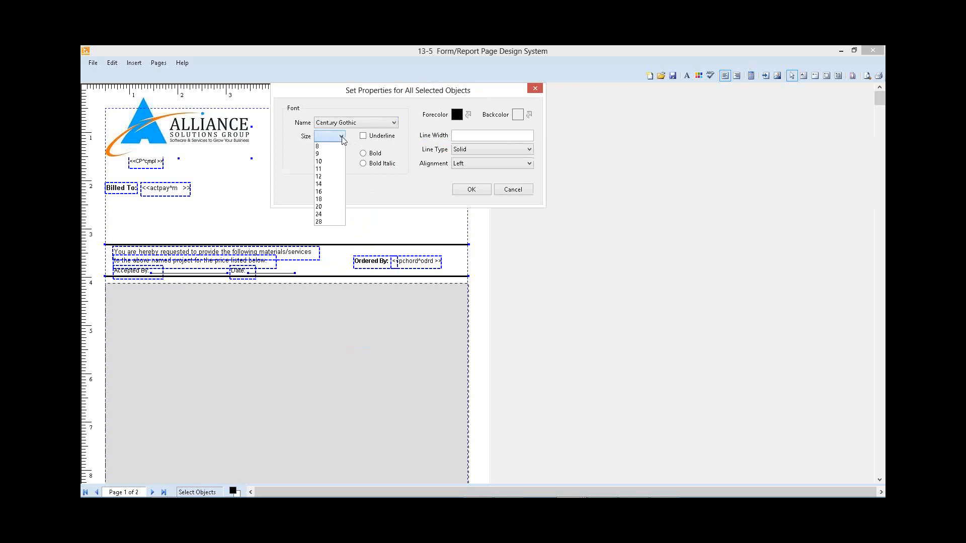
{"action": "left_click", "coordinate": [326, 162]}
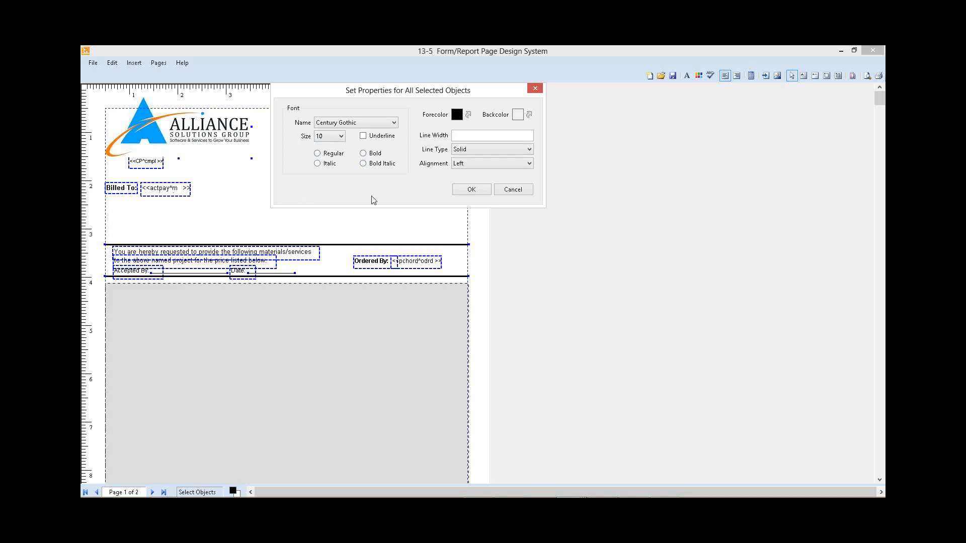
{"action": "left_click", "coordinate": [472, 190]}
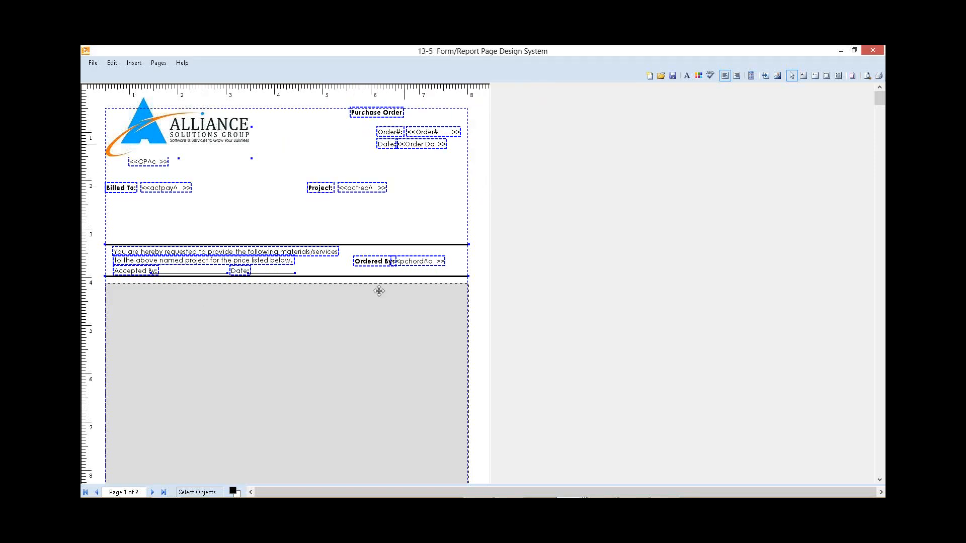
{"action": "left_click", "coordinate": [427, 193]}
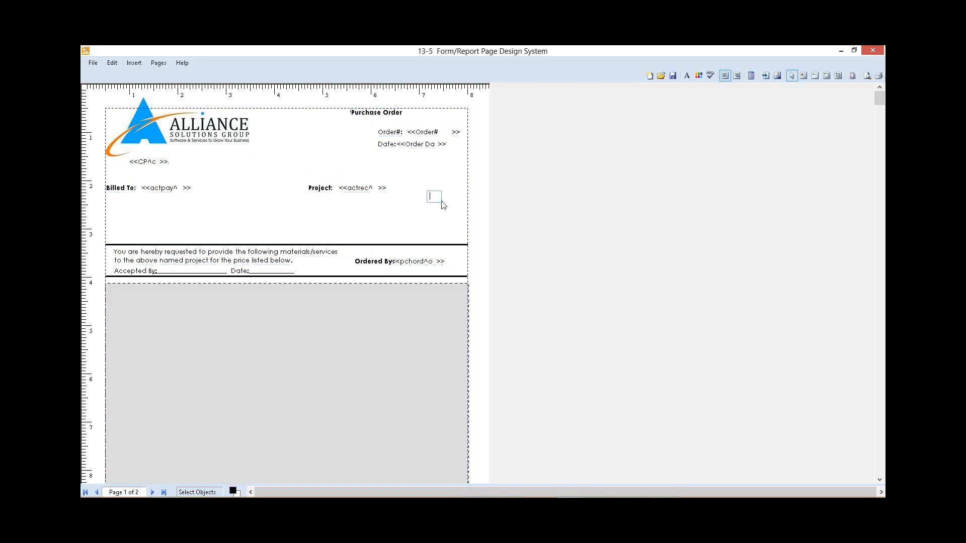
Step: Format the Purchase Order title as size 20, Bold Italic, with a Chocolate forecolor
{"action": "right_click", "coordinate": [385, 115]}
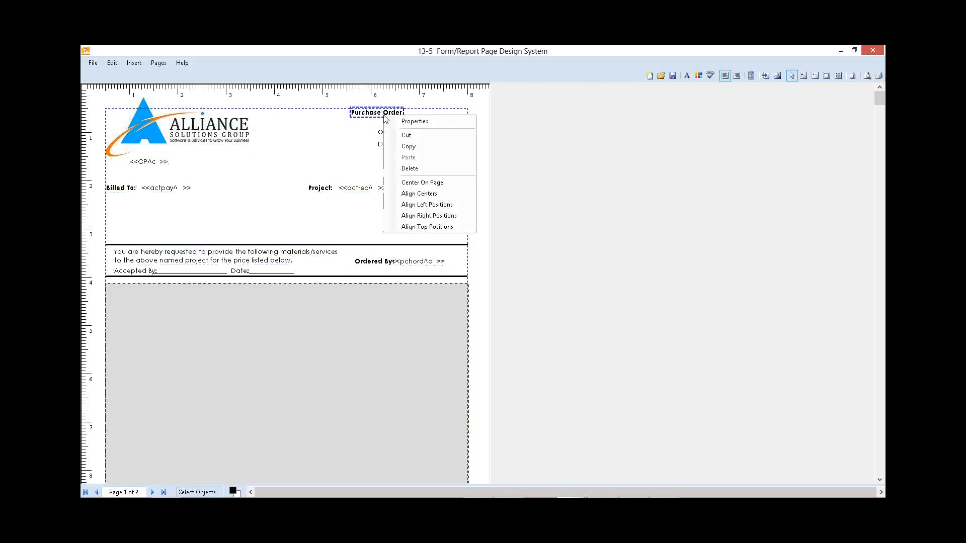
{"action": "left_click", "coordinate": [428, 123]}
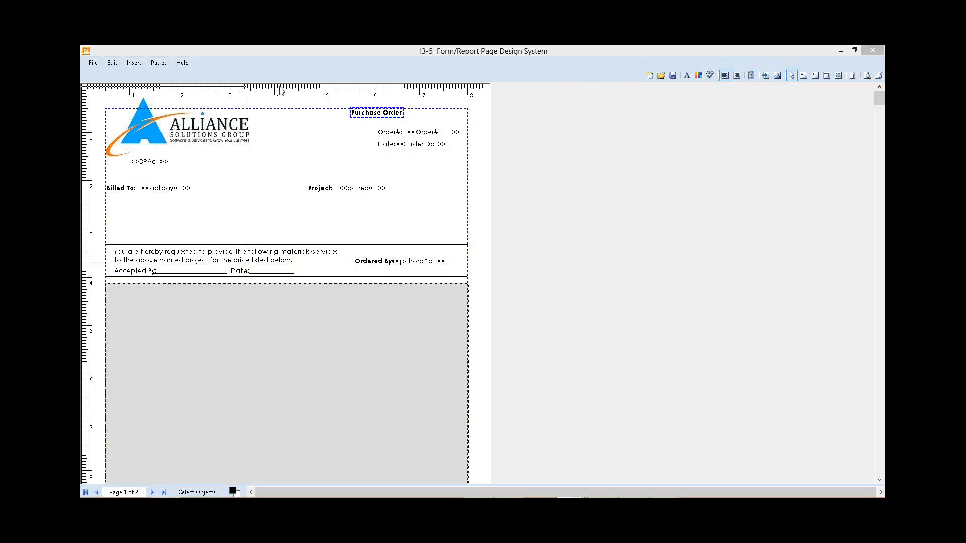
{"action": "left_click", "coordinate": [313, 137]}
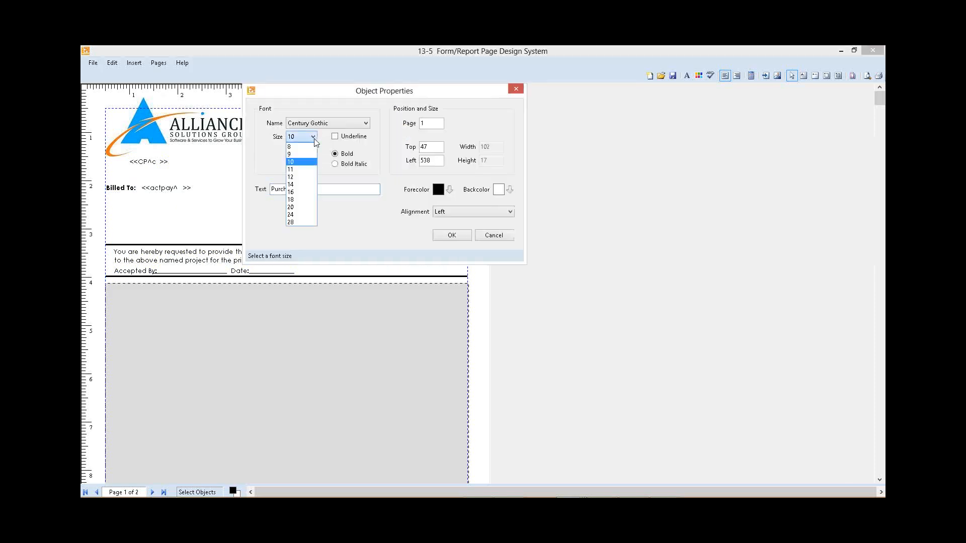
{"action": "left_click", "coordinate": [309, 211]}
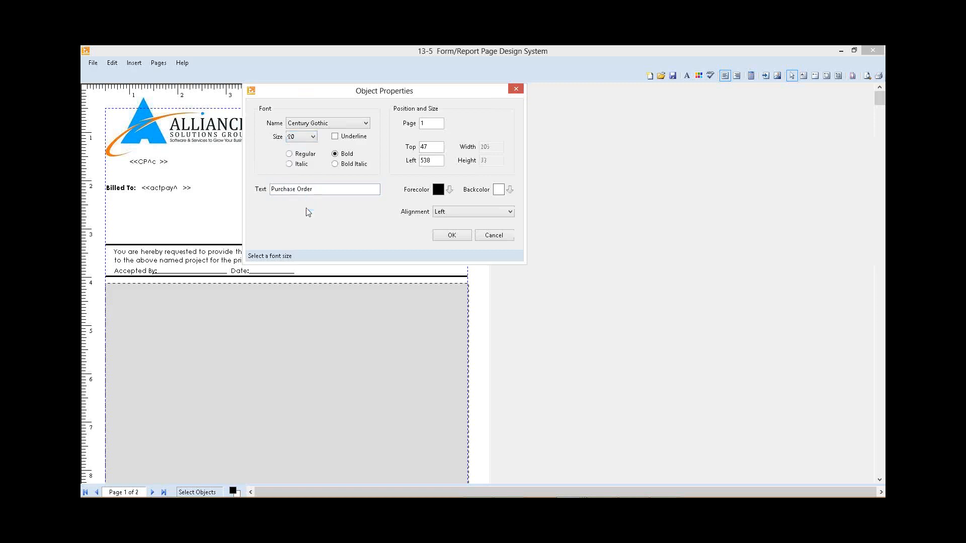
{"action": "left_click", "coordinate": [450, 190]}
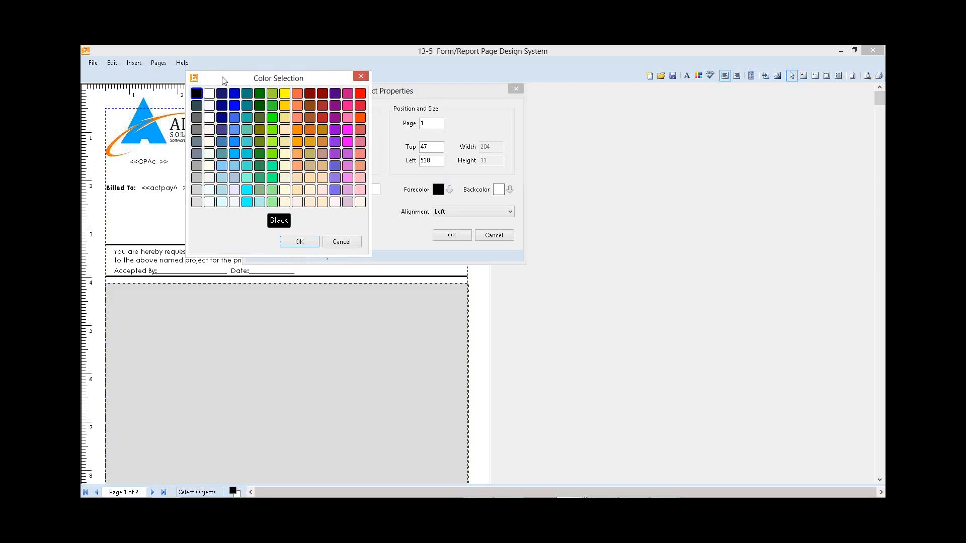
{"action": "left_click", "coordinate": [310, 131]}
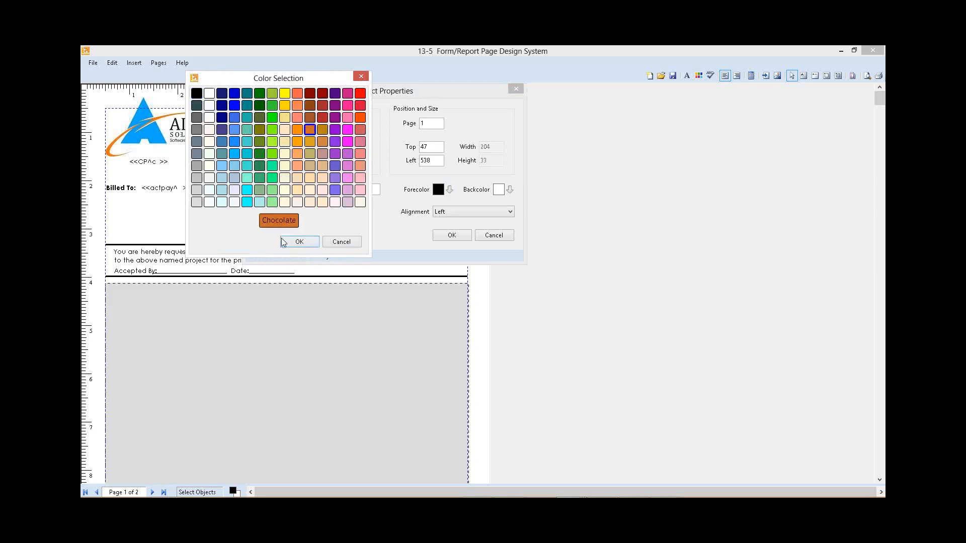
{"action": "left_click", "coordinate": [300, 242]}
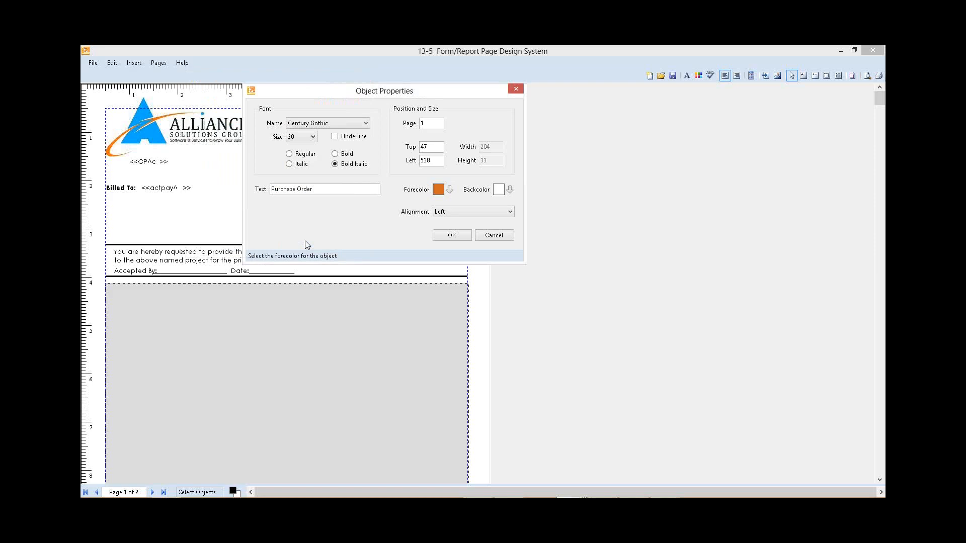
{"action": "left_click", "coordinate": [460, 235]}
{"action": "left_click", "coordinate": [454, 188]}
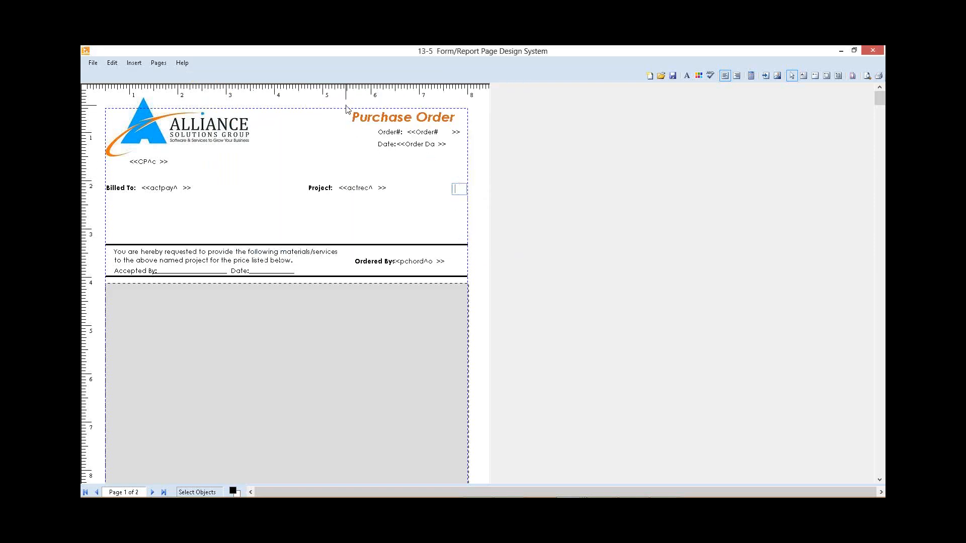
Step: Shift the Purchase Order title together with the order number and date lines slightly down and to the right
{"action": "left_click_drag", "start_coordinate": [346, 107], "coordinate": [473, 166]}
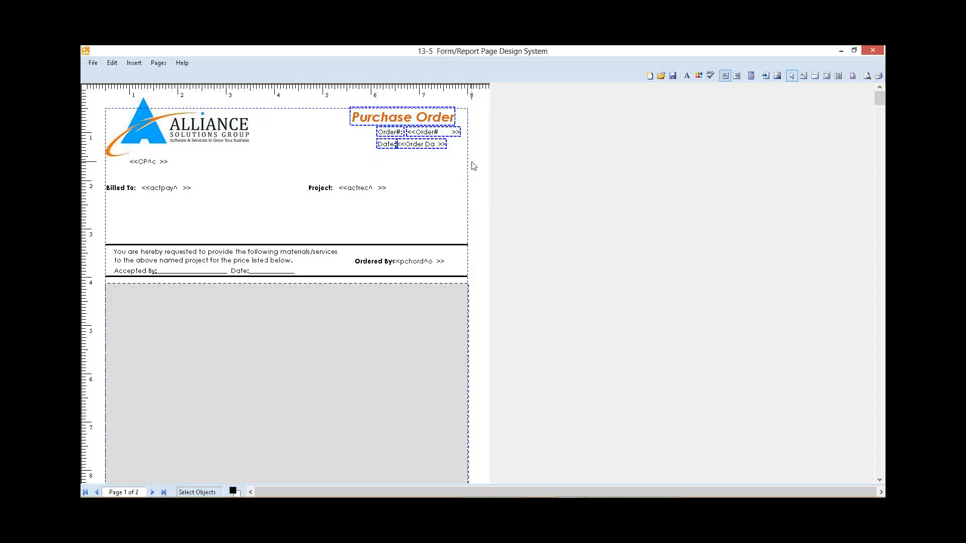
{"action": "key", "text": "Down"}
{"action": "key", "text": "Down"}
{"action": "key", "text": "Down"}
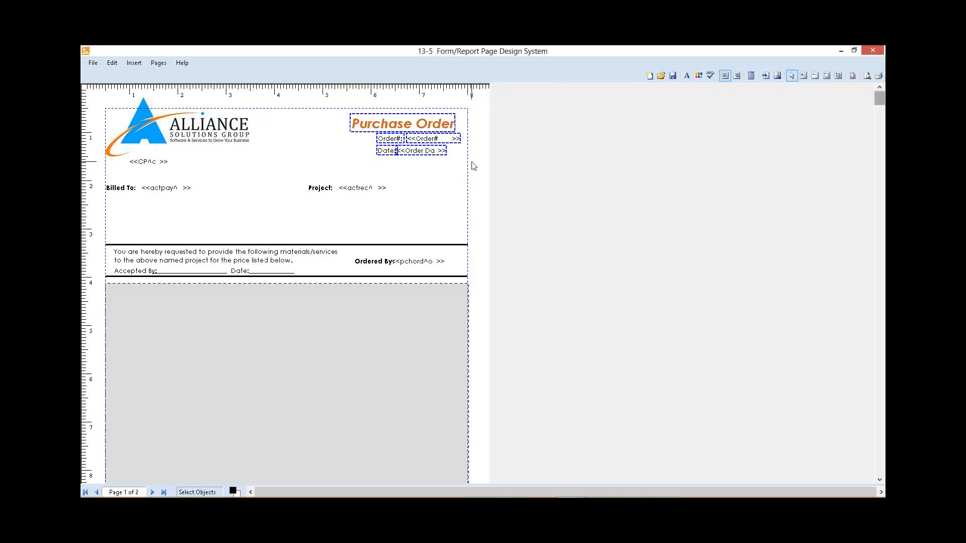
{"action": "key", "text": "Down"}
{"action": "key", "text": "Right"}
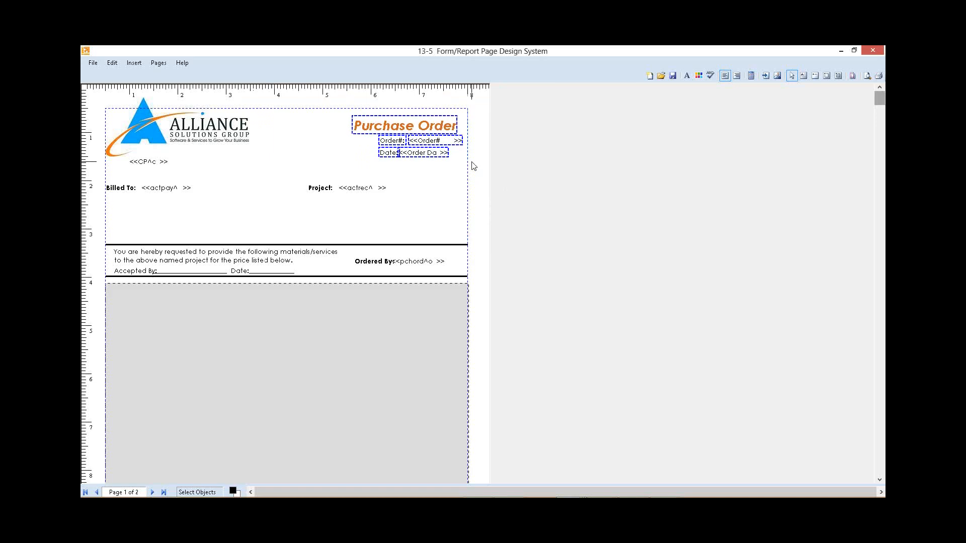
{"action": "key", "text": "Right"}
{"action": "key", "text": "Right"}
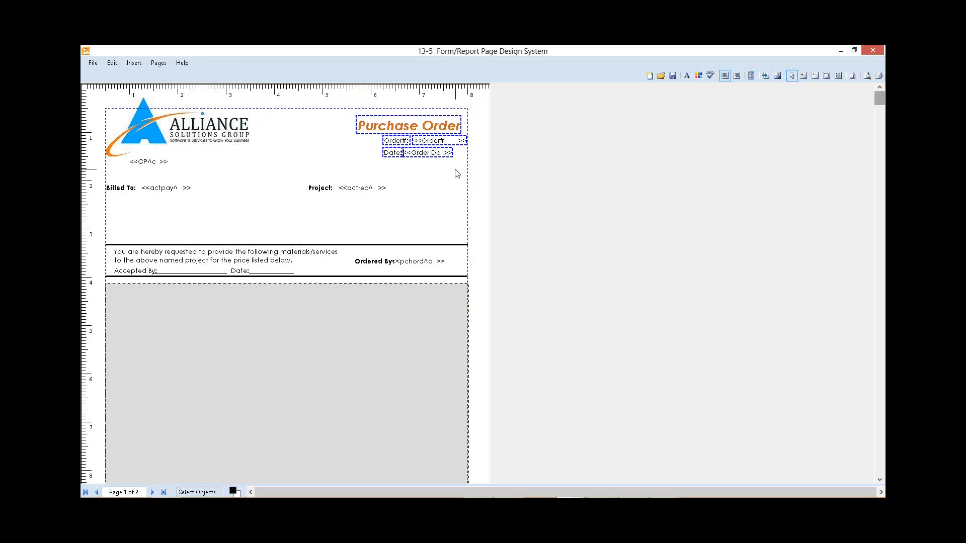
{"action": "left_click", "coordinate": [457, 174]}
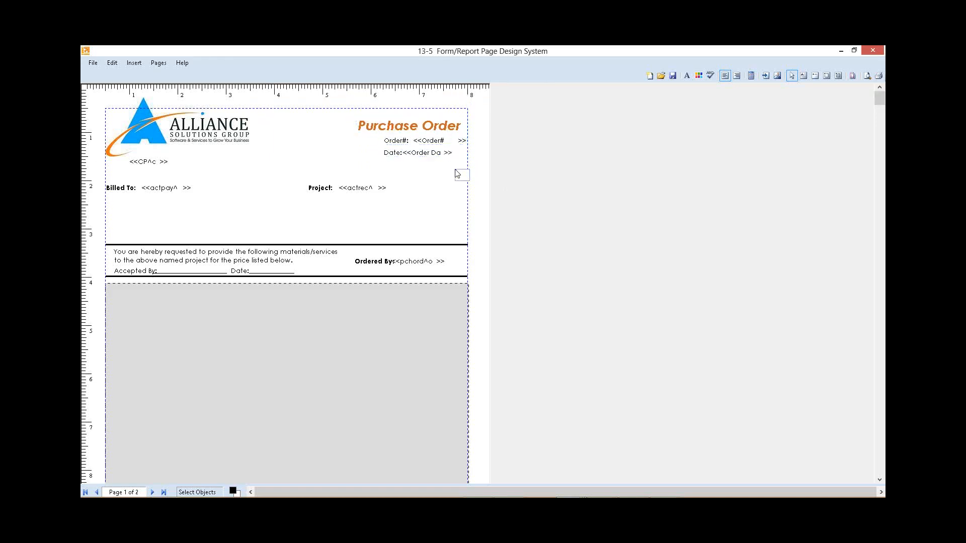
Step: Align the right positions of the Order# and Date labels
{"action": "left_click", "coordinate": [397, 140]}
{"action": "left_click", "coordinate": [394, 153], "text": "shift"}
{"action": "right_click", "coordinate": [394, 154]}
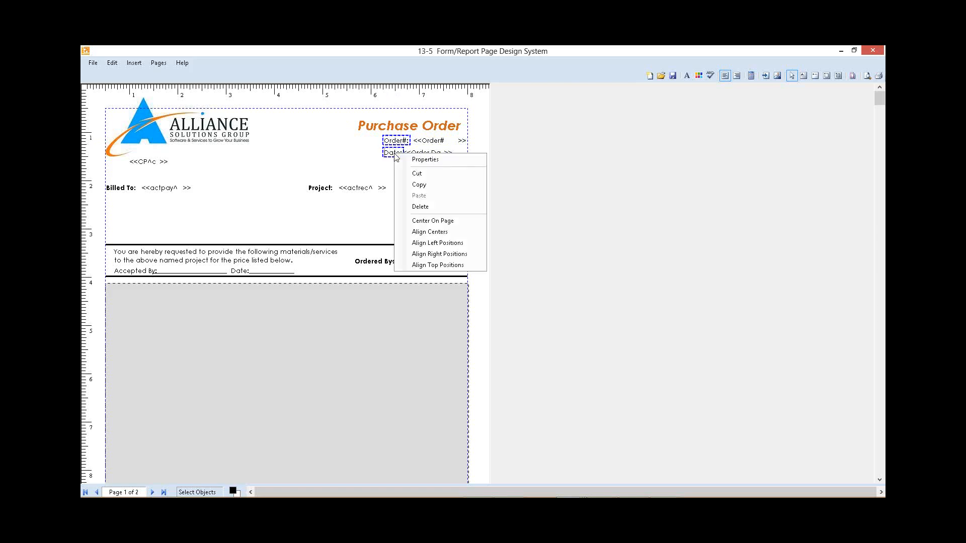
{"action": "left_click", "coordinate": [441, 254]}
Step: Align the left positions of the order number and order date fields
{"action": "left_click", "coordinate": [424, 140]}
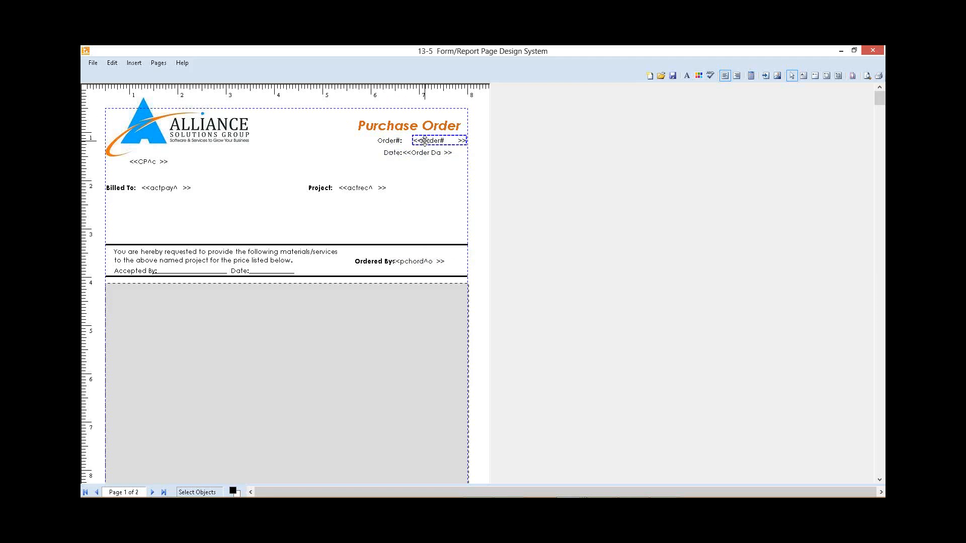
{"action": "left_click", "coordinate": [427, 154], "text": "shift"}
{"action": "right_click", "coordinate": [431, 157]}
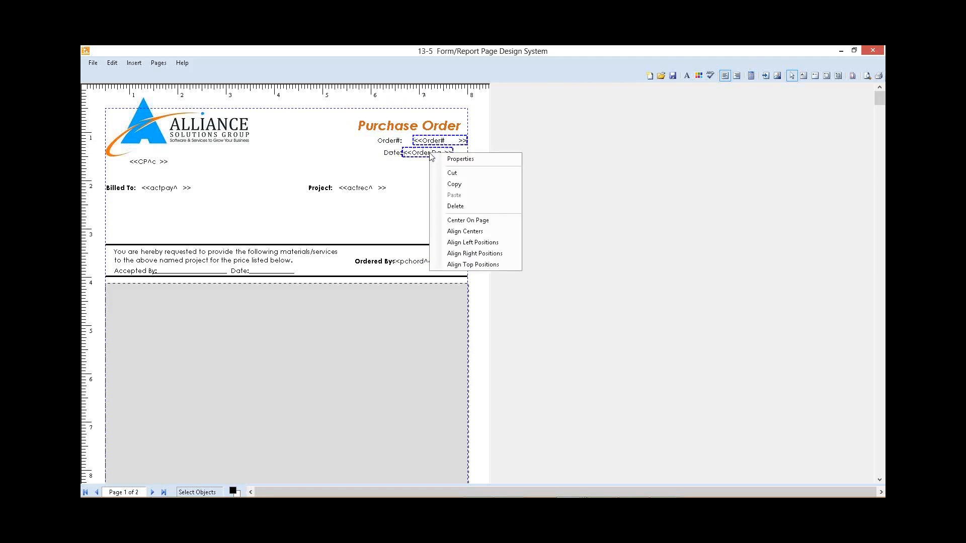
{"action": "left_click", "coordinate": [465, 243]}
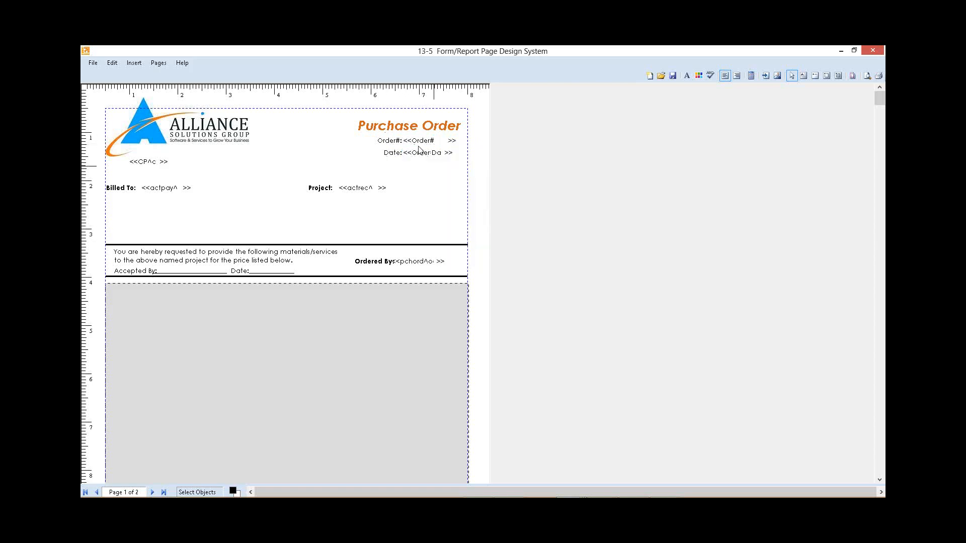
Step: Shift the Billed To and Project labels with their fields slightly down and to the right
{"action": "left_click_drag", "start_coordinate": [104, 176], "coordinate": [411, 207]}
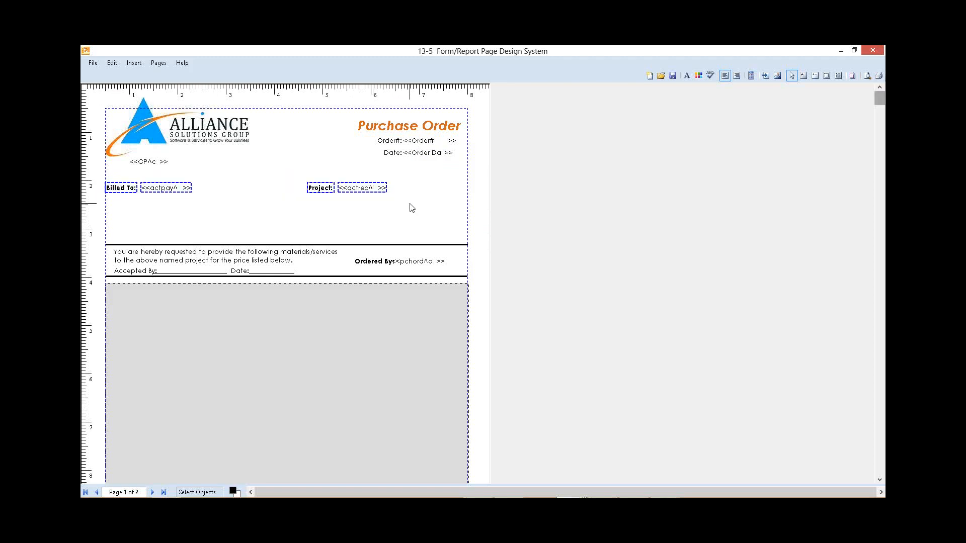
{"action": "key", "text": "Down"}
{"action": "key", "text": "Down"}
{"action": "key", "text": "Down"}
{"action": "key", "text": "Down"}
{"action": "key", "text": "Down"}
{"action": "key", "text": "Down"}
{"action": "key", "text": "Down"}
{"action": "key", "text": "Right"}
{"action": "key", "text": "Right"}
{"action": "key", "text": "Right"}
{"action": "key", "text": "Right"}
{"action": "key", "text": "Right"}
{"action": "key", "text": "Right"}
{"action": "key", "text": "Right"}
{"action": "key", "text": "Right"}
{"action": "key", "text": "Right"}
{"action": "key", "text": "Right"}
{"action": "key", "text": "Right"}
{"action": "key", "text": "Right"}
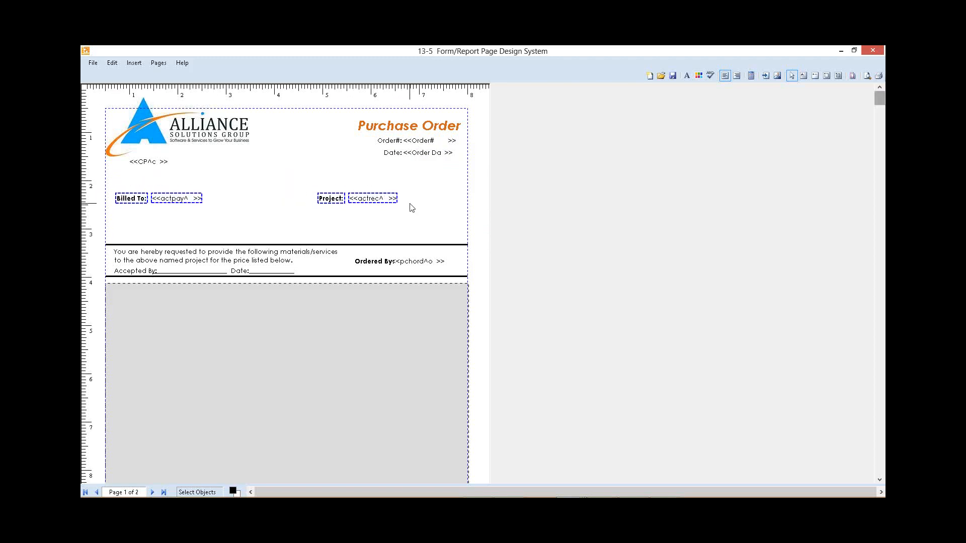
{"action": "left_click_drag", "start_coordinate": [296, 205], "coordinate": [282, 195]}
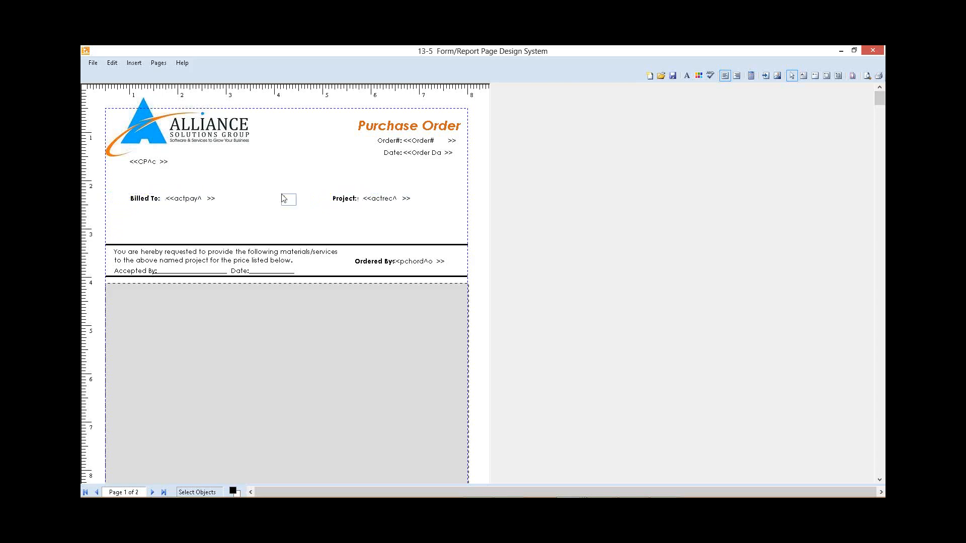
Step: Shift the Billed To label and its field a little further right
{"action": "left_click_drag", "start_coordinate": [124, 197], "coordinate": [124, 195]}
{"action": "key", "text": "Right"}
{"action": "key", "text": "Right"}
{"action": "key", "text": "Right"}
{"action": "key", "text": "Right"}
{"action": "key", "text": "Right"}
{"action": "key", "text": "Right"}
{"action": "key", "text": "Right"}
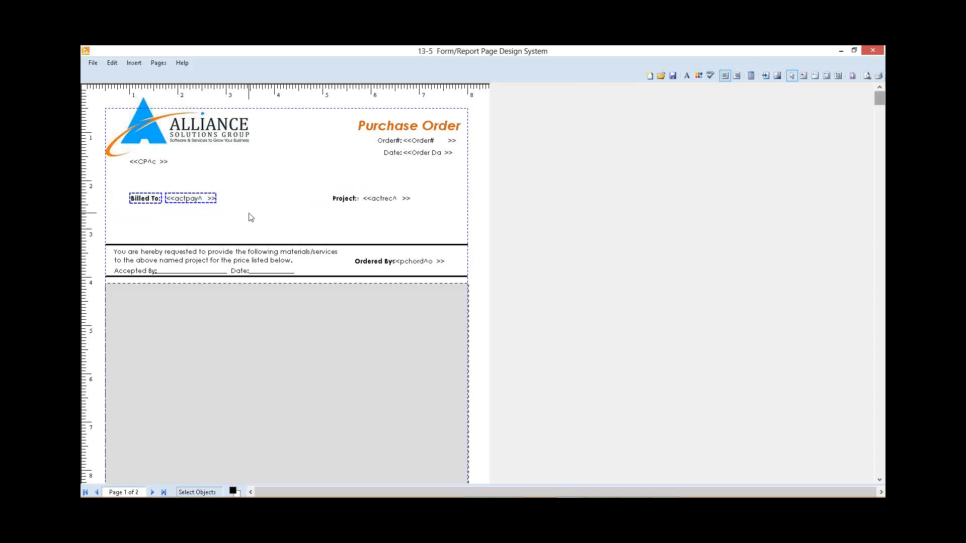
{"action": "left_click", "coordinate": [308, 231]}
Step: Move the Ordered By label and its field above the request text block, beneath the Project line
{"action": "left_click", "coordinate": [400, 261]}
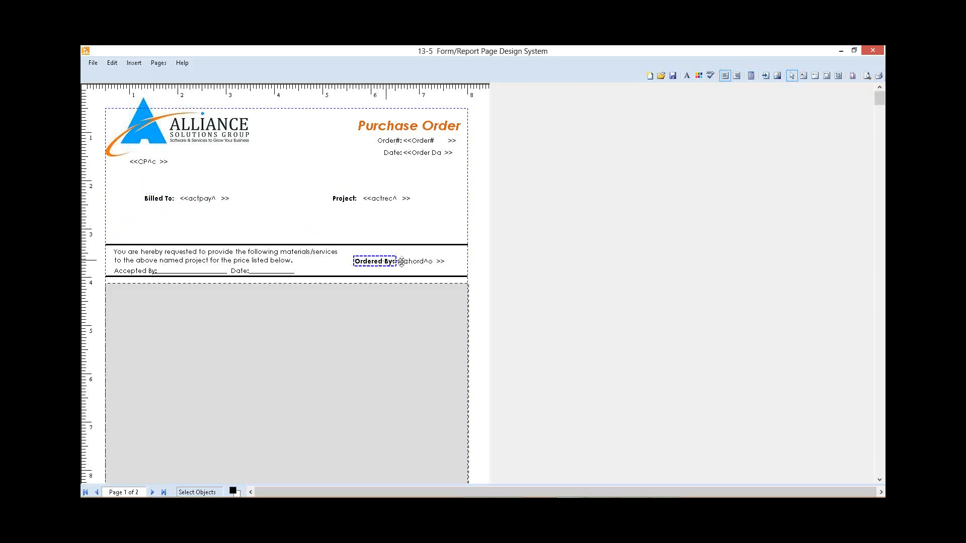
{"action": "left_click", "coordinate": [404, 261], "text": "shift"}
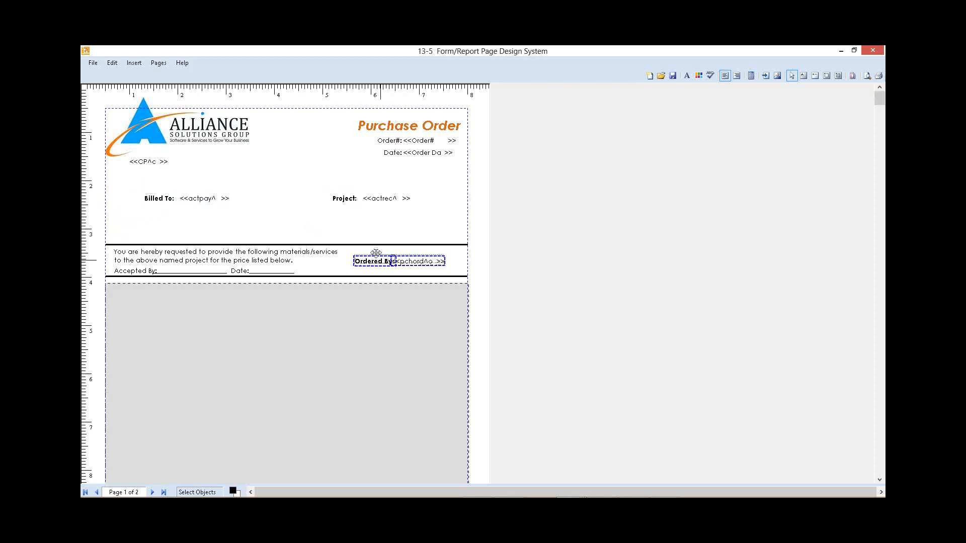
{"action": "left_click_drag", "start_coordinate": [376, 253], "coordinate": [359, 233]}
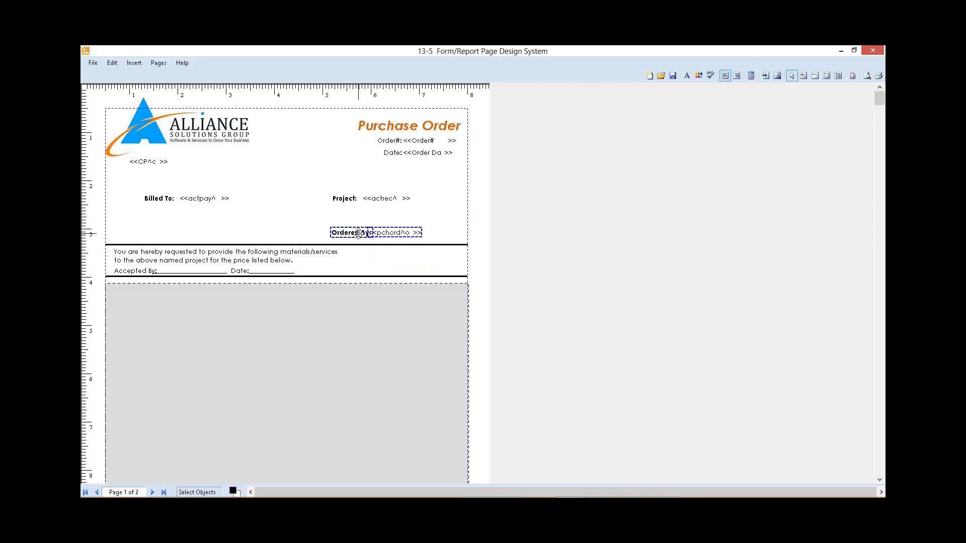
{"action": "left_click", "coordinate": [263, 217]}
Step: Add an "Attn.:" text label beneath the Billed To label, level with Ordered By
{"action": "left_click", "coordinate": [149, 226]}
{"action": "left_click", "coordinate": [148, 213]}
{"action": "left_click", "coordinate": [145, 231]}
{"action": "type", "text": "Attn.:"}
Step: Insert the Attention field from the 6-6 Purchase Orders table beside the Attn. label and nudge it slightly down
{"action": "left_click", "coordinate": [177, 228]}
{"action": "left_click", "coordinate": [140, 64]}
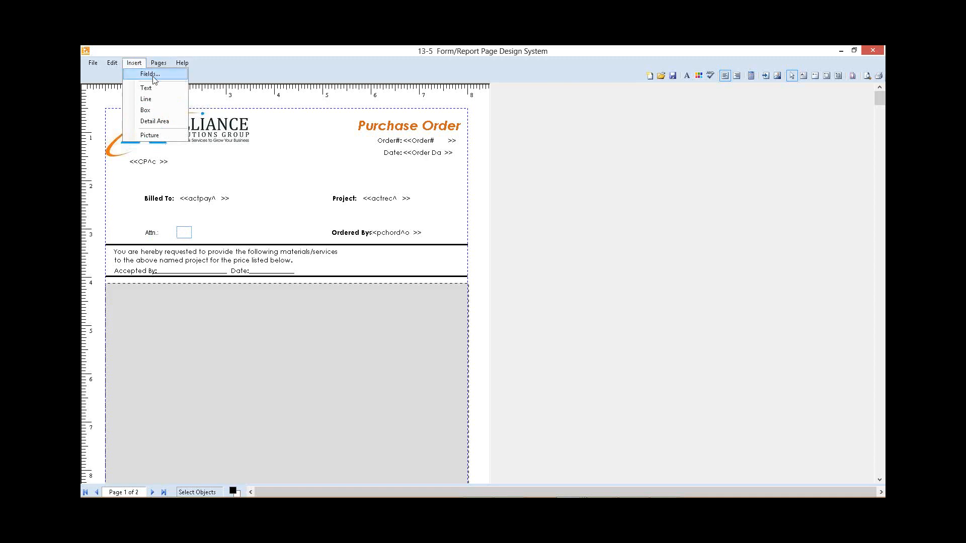
{"action": "left_click", "coordinate": [151, 75]}
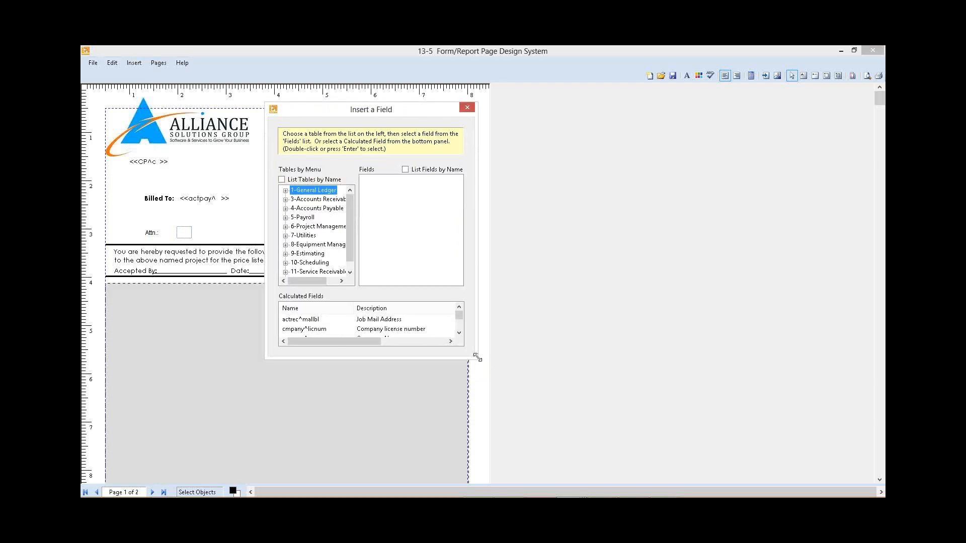
{"action": "left_click_drag", "start_coordinate": [477, 357], "coordinate": [622, 398]}
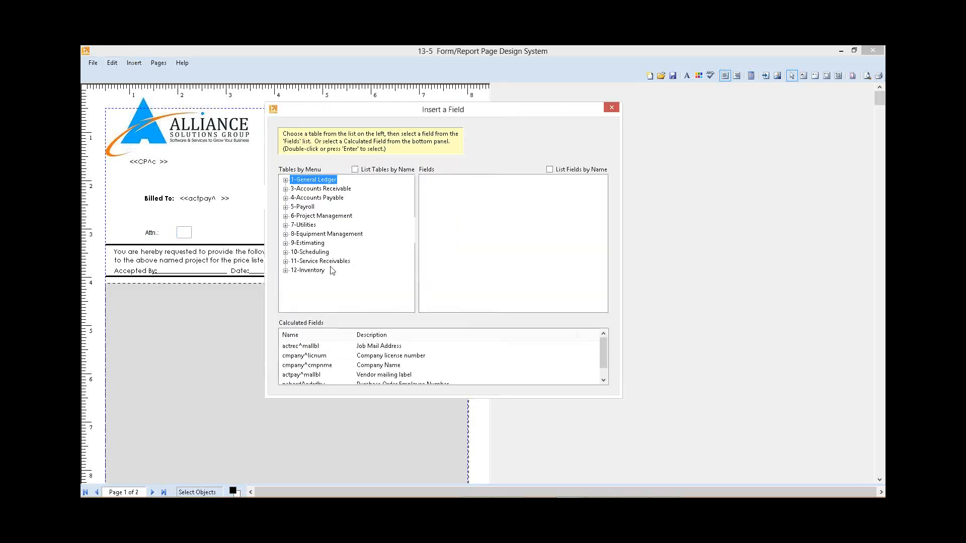
{"action": "double_click", "coordinate": [324, 217]}
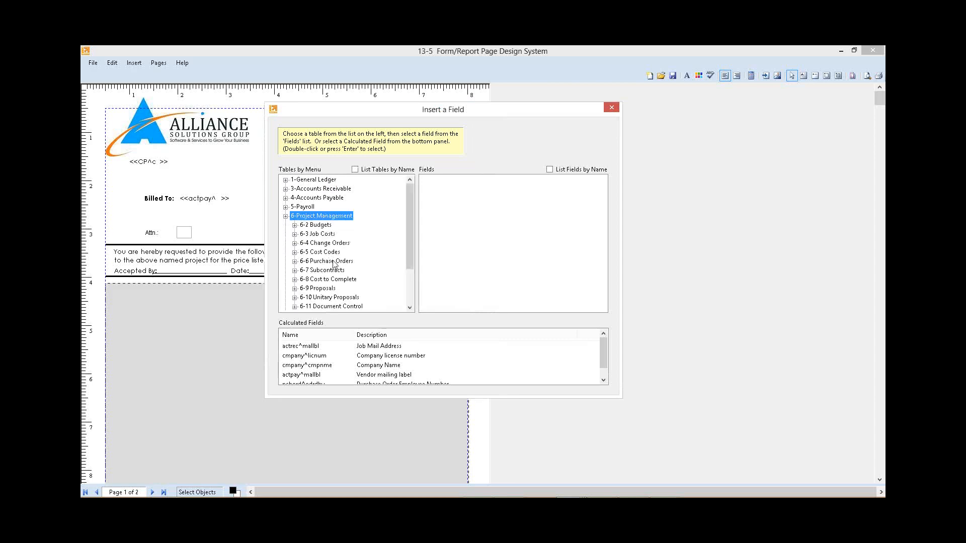
{"action": "double_click", "coordinate": [334, 262]}
{"action": "left_click", "coordinate": [336, 289]}
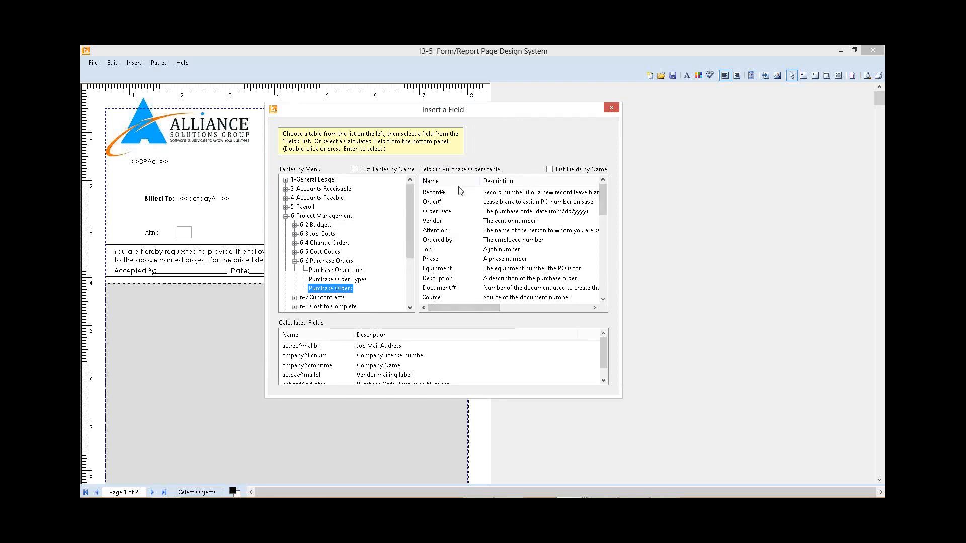
{"action": "left_click", "coordinate": [440, 233]}
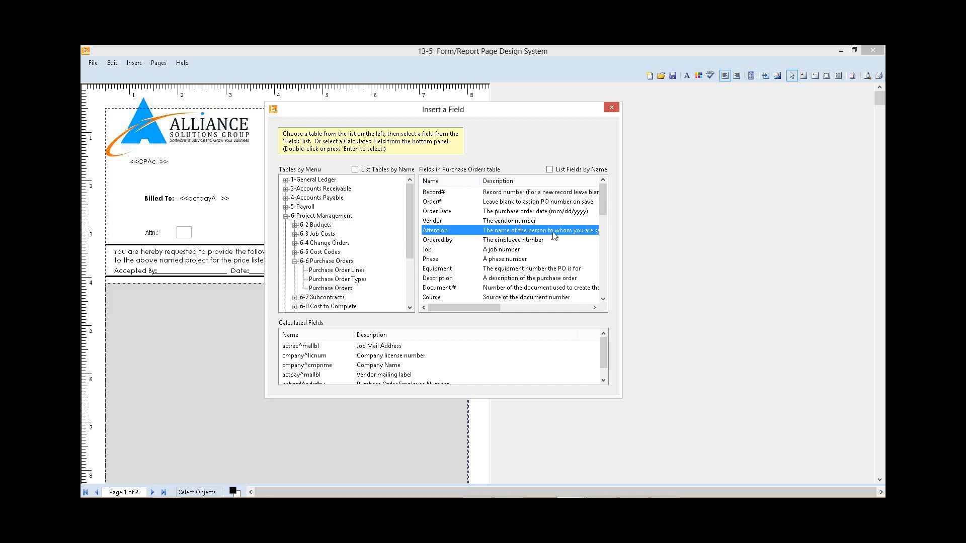
{"action": "double_click", "coordinate": [456, 233]}
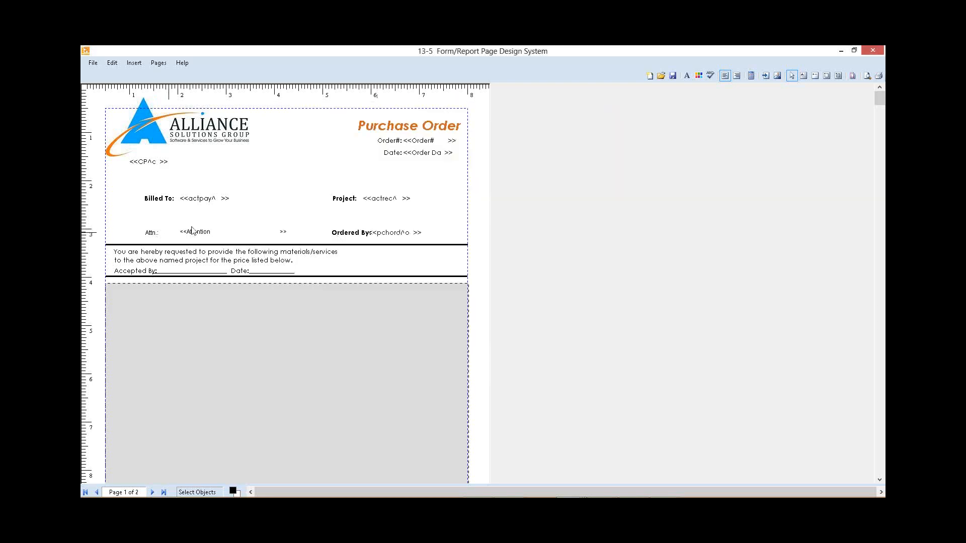
{"action": "left_click_drag", "start_coordinate": [194, 229], "coordinate": [193, 232]}
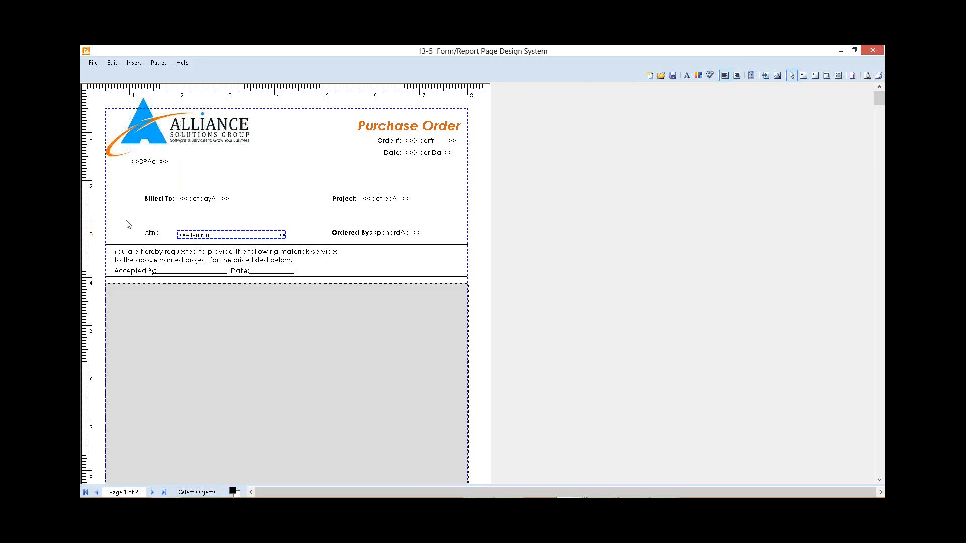
Step: Set the font of the Attn. label and the Attention field to Century Gothic, size 10
{"action": "left_click_drag", "start_coordinate": [125, 219], "coordinate": [255, 244]}
{"action": "right_click", "coordinate": [201, 234]}
{"action": "left_click", "coordinate": [242, 240]}
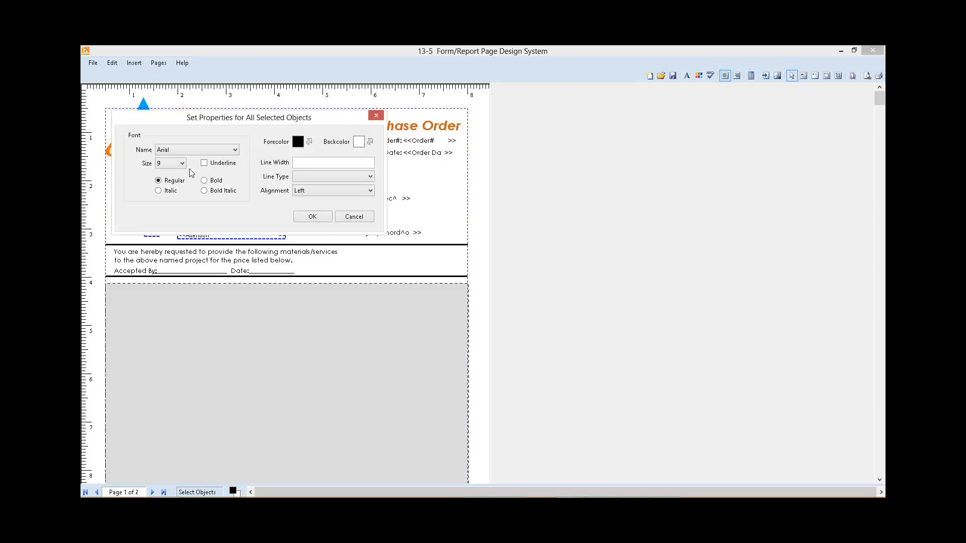
{"action": "left_click", "coordinate": [209, 148]}
{"action": "key", "text": "c"}
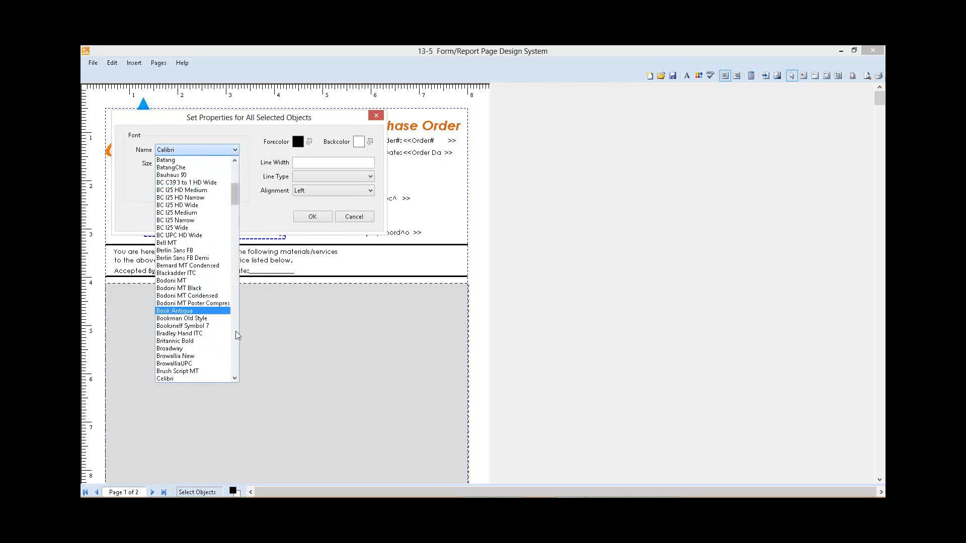
{"action": "scroll", "coordinate": [235, 329], "scroll_direction": "down", "scroll_amount": 5}
{"action": "left_click", "coordinate": [192, 239]}
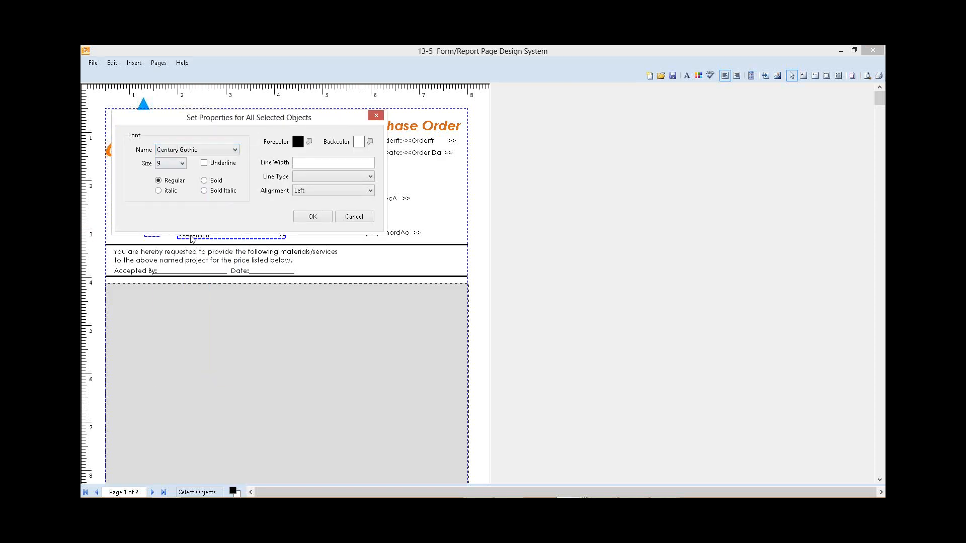
{"action": "left_click", "coordinate": [183, 163]}
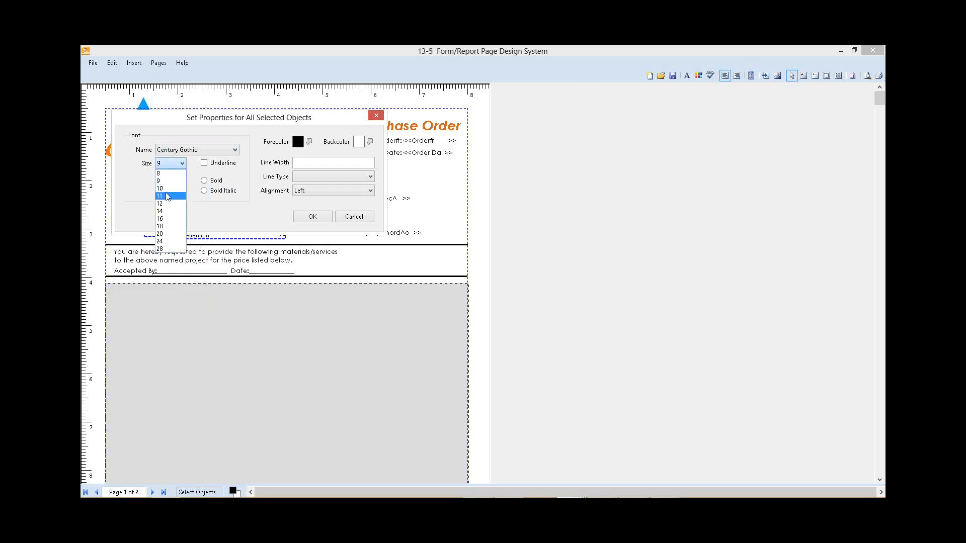
{"action": "left_click", "coordinate": [160, 188]}
{"action": "left_click", "coordinate": [313, 217]}
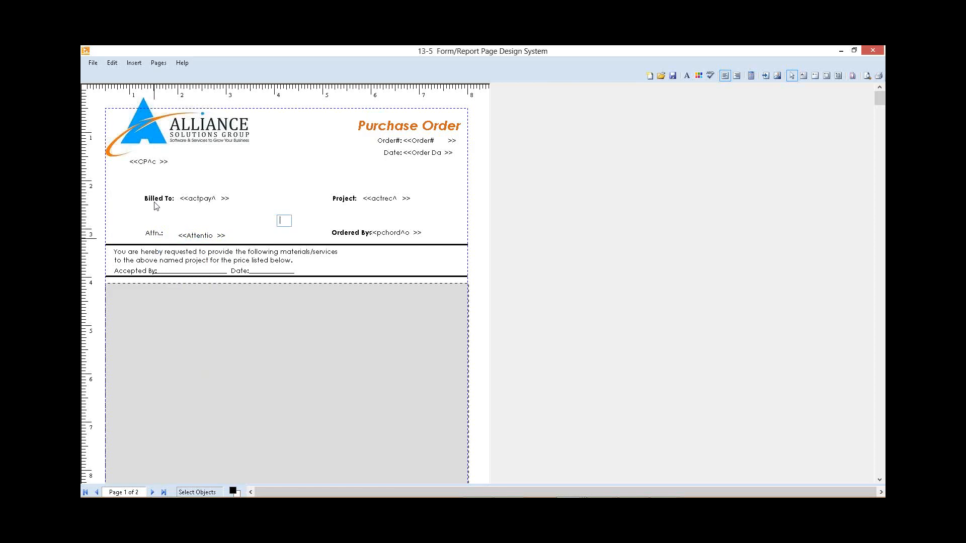
Step: Make the Attn. label bold
{"action": "right_click", "coordinate": [155, 234]}
{"action": "left_click", "coordinate": [183, 240]}
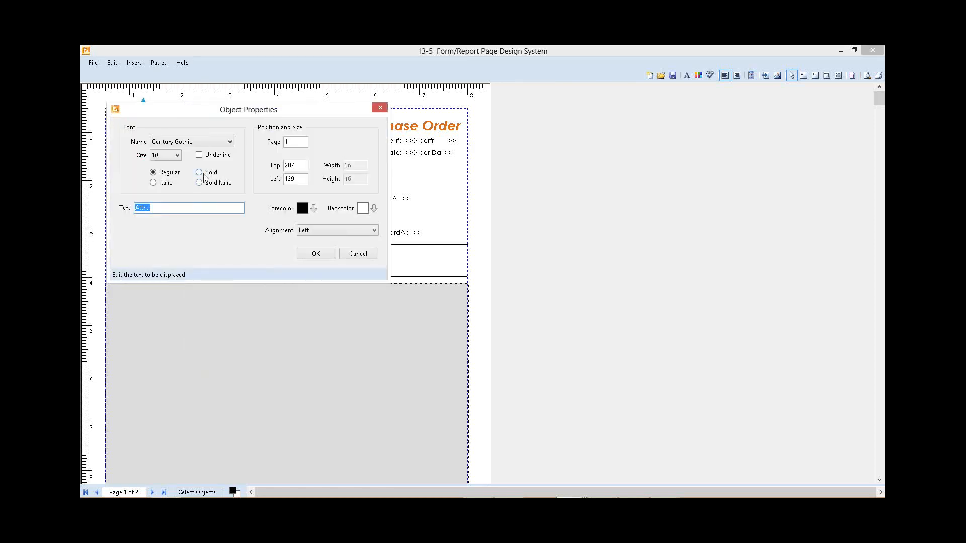
{"action": "left_click", "coordinate": [199, 172]}
{"action": "left_click", "coordinate": [316, 255]}
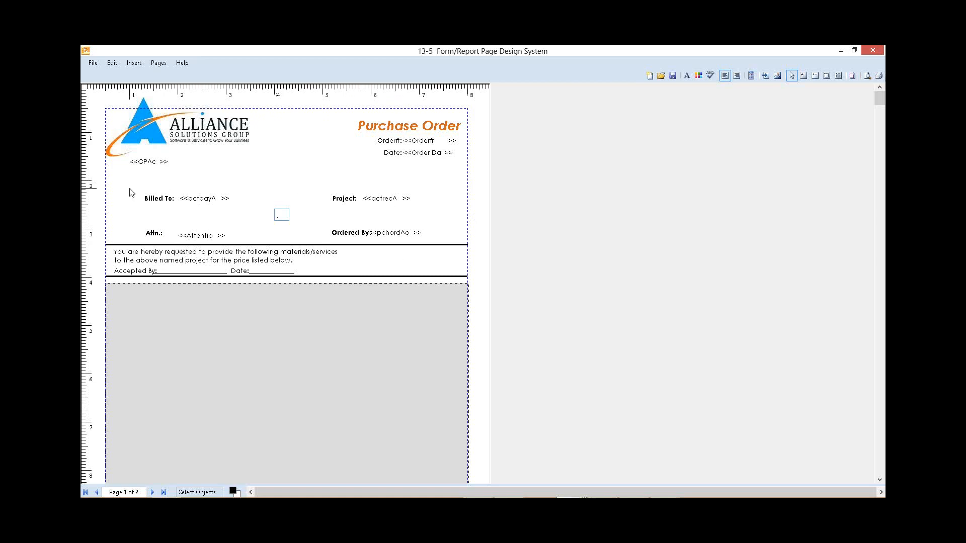
Step: Align the right positions of the Billed To and Attn. labels and the left positions of their fields
{"action": "left_click_drag", "start_coordinate": [134, 180], "coordinate": [175, 242]}
{"action": "right_click", "coordinate": [159, 199]}
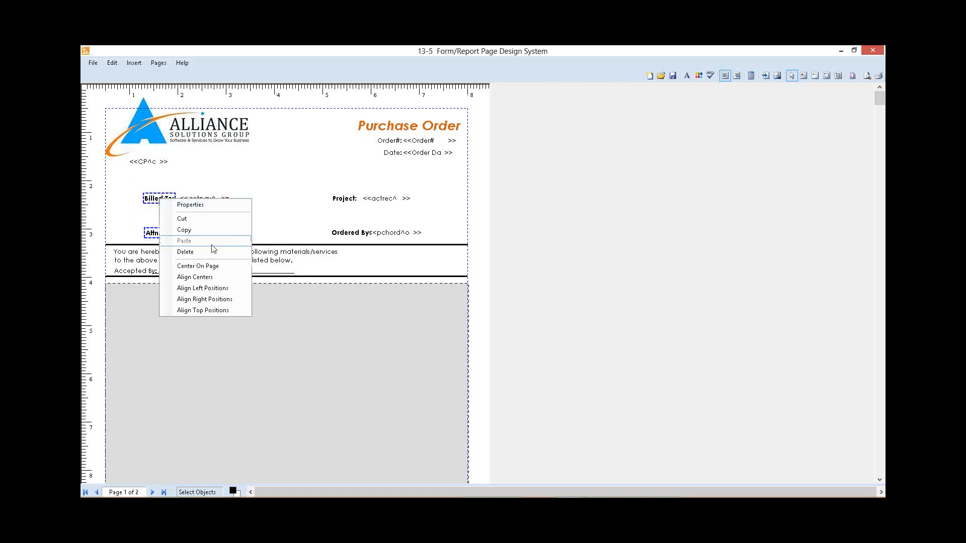
{"action": "left_click", "coordinate": [211, 299]}
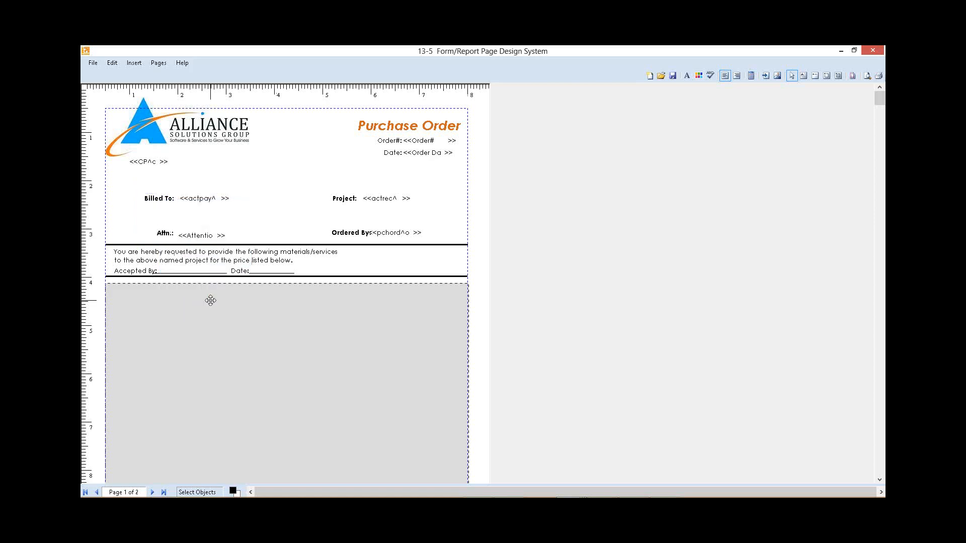
{"action": "left_click_drag", "start_coordinate": [182, 180], "coordinate": [234, 243]}
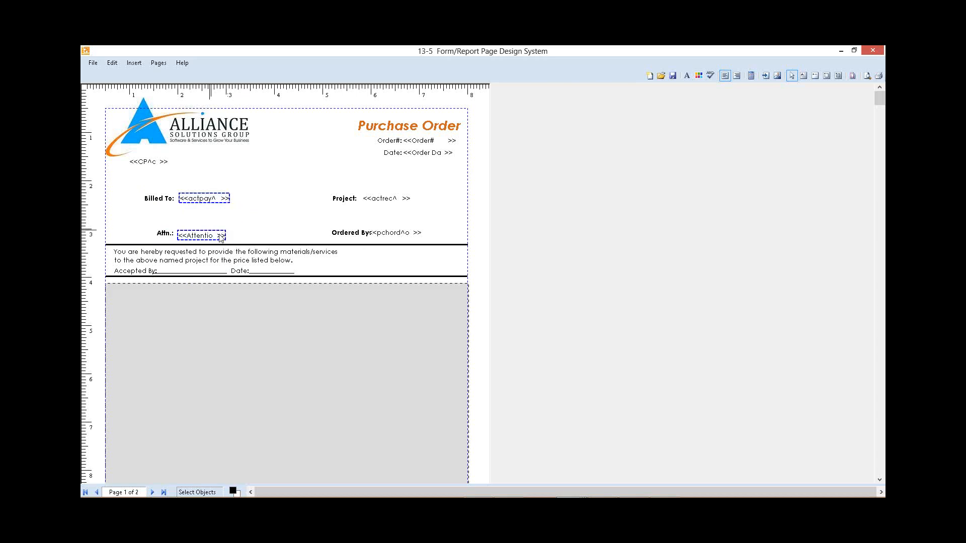
{"action": "right_click", "coordinate": [221, 238]}
{"action": "left_click", "coordinate": [270, 324]}
Step: Align the right positions of the Project and Ordered By labels and the left positions of their fields
{"action": "left_click_drag", "start_coordinate": [319, 186], "coordinate": [361, 248]}
{"action": "right_click", "coordinate": [347, 231]}
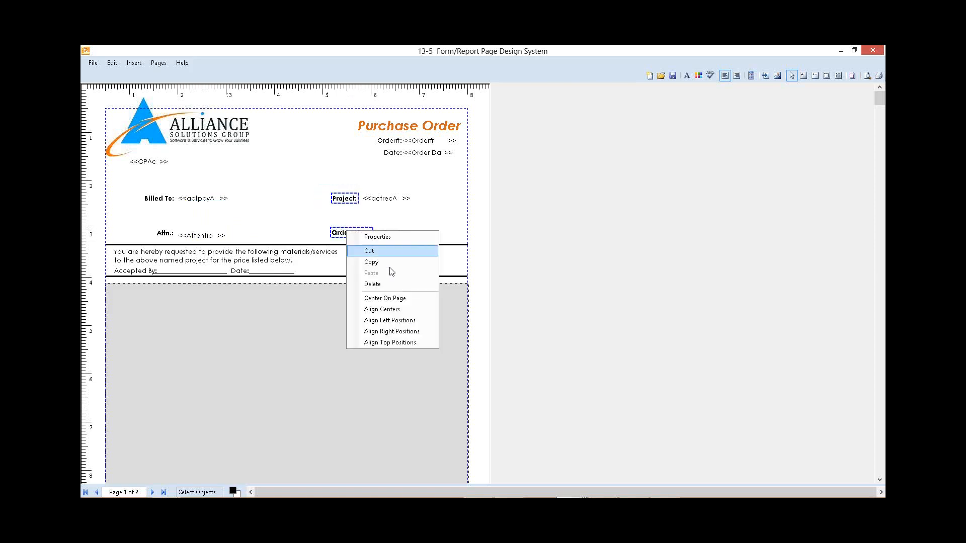
{"action": "left_click", "coordinate": [385, 331]}
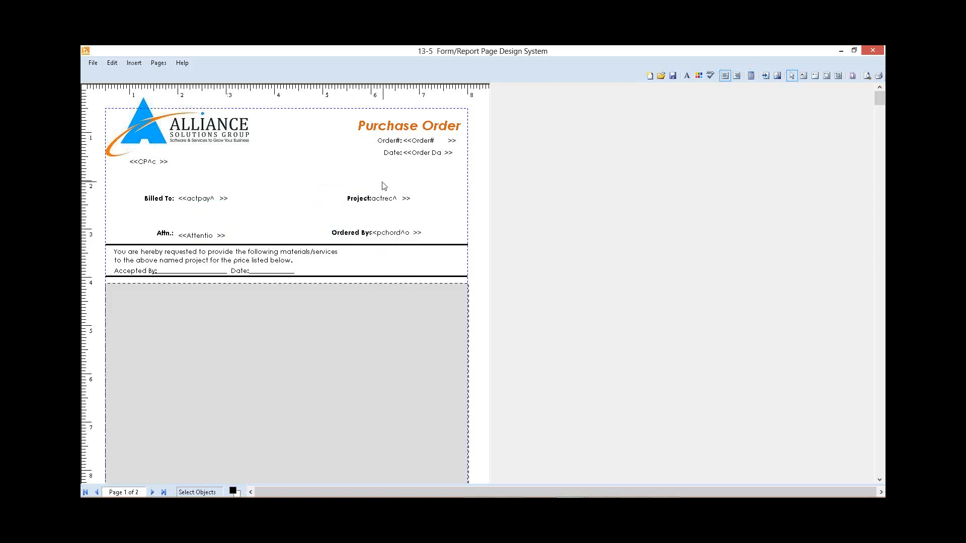
{"action": "left_click_drag", "start_coordinate": [382, 182], "coordinate": [441, 247]}
{"action": "right_click", "coordinate": [402, 234]}
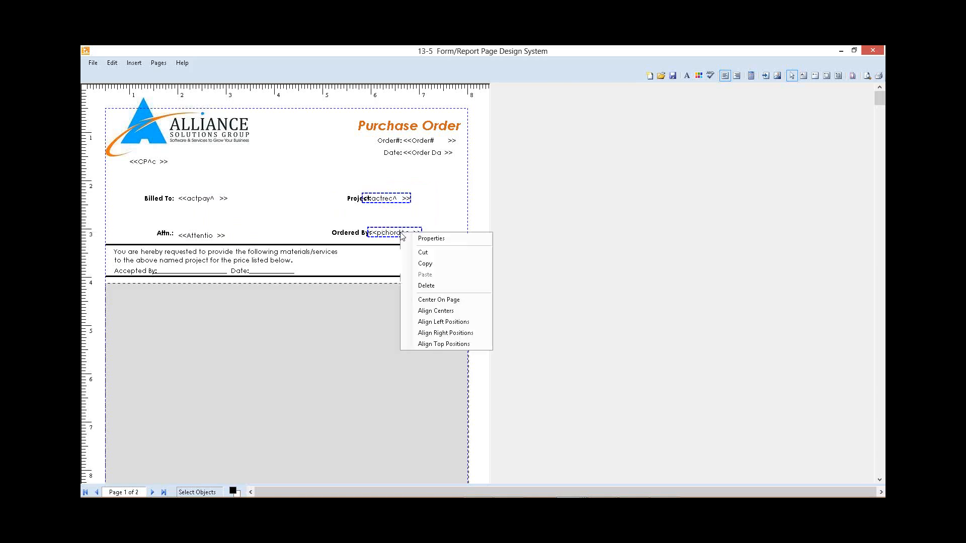
{"action": "left_click", "coordinate": [444, 322]}
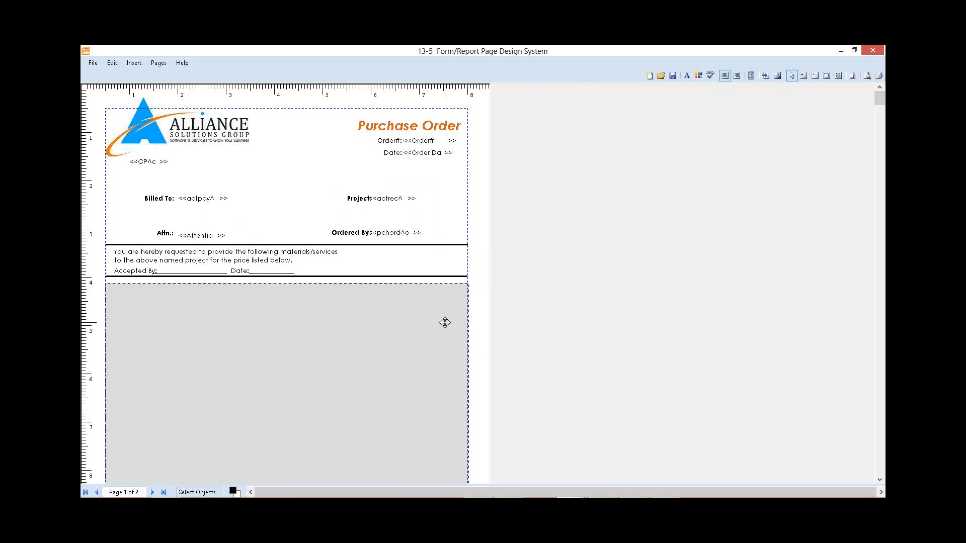
Step: Shift the Project and Ordered By fields slightly right so they clear their labels
{"action": "left_click_drag", "start_coordinate": [385, 182], "coordinate": [420, 245]}
{"action": "left_click", "coordinate": [390, 233], "text": "shift"}
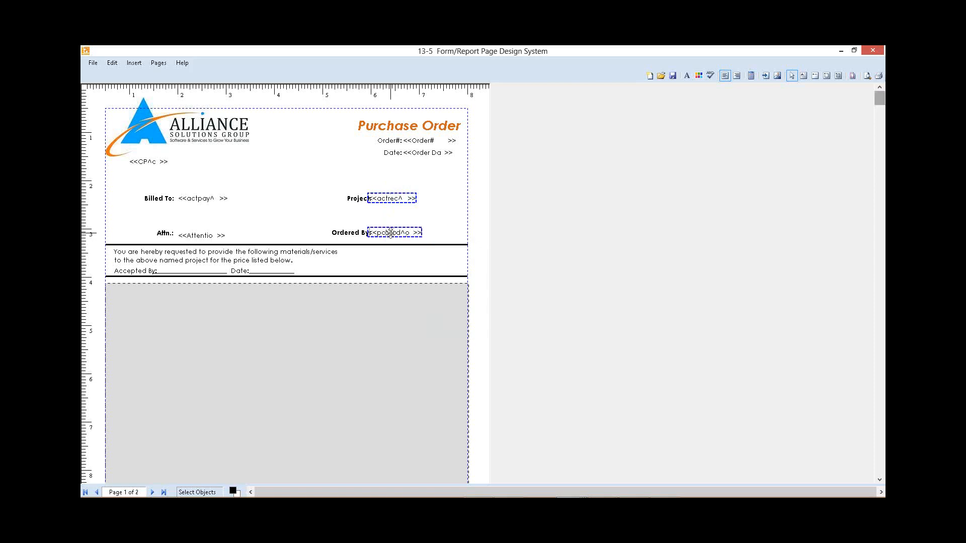
{"action": "key", "text": "Right"}
{"action": "key", "text": "Right"}
{"action": "key", "text": "Right"}
{"action": "key", "text": "Right"}
{"action": "key", "text": "Right"}
{"action": "key", "text": "Right"}
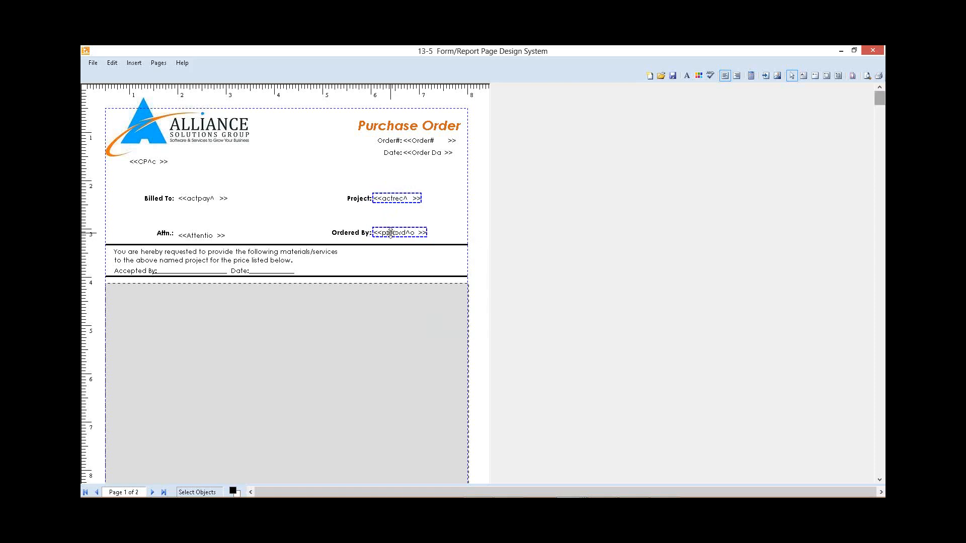
{"action": "left_click", "coordinate": [258, 216]}
Step: Align the top positions of the Attn. and Ordered By labels and their fields
{"action": "left_click_drag", "start_coordinate": [138, 217], "coordinate": [428, 245]}
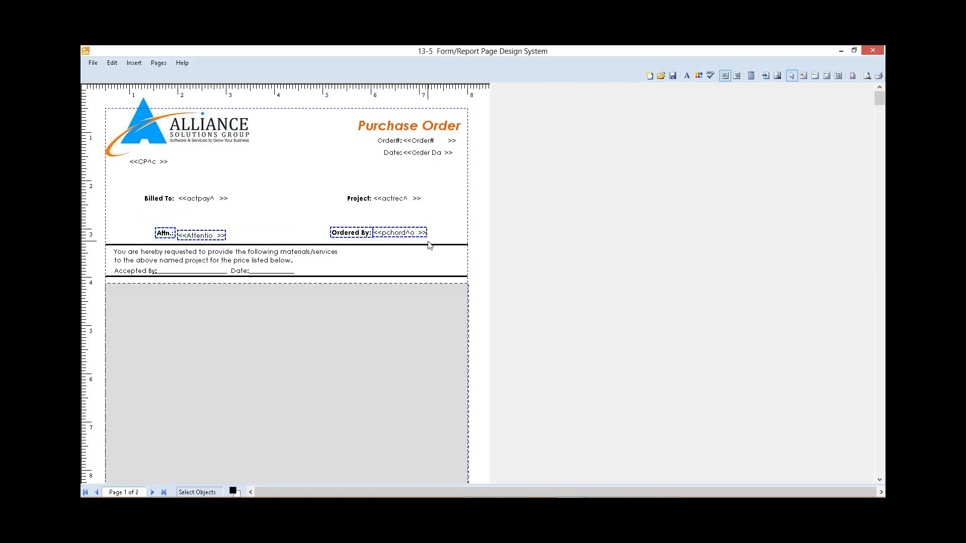
{"action": "right_click", "coordinate": [355, 233]}
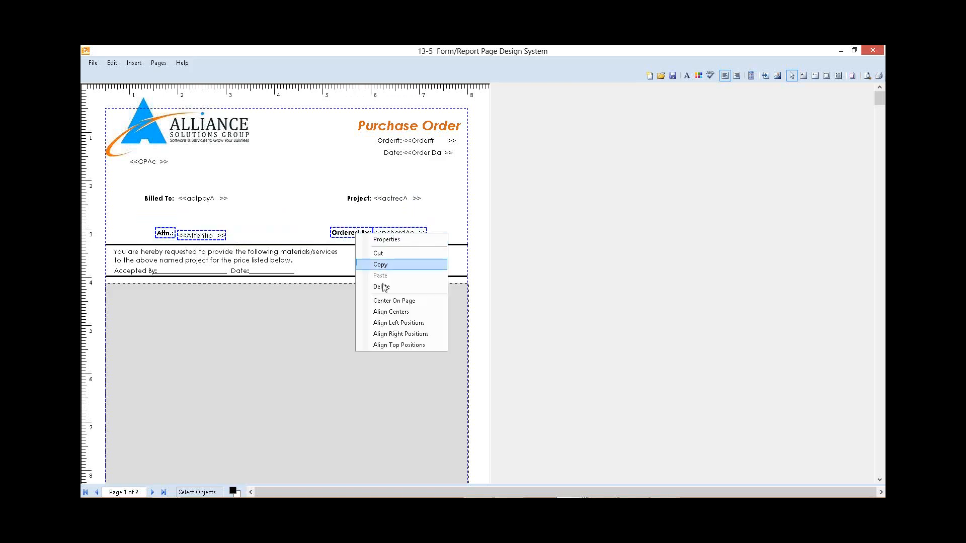
{"action": "left_click", "coordinate": [397, 346]}
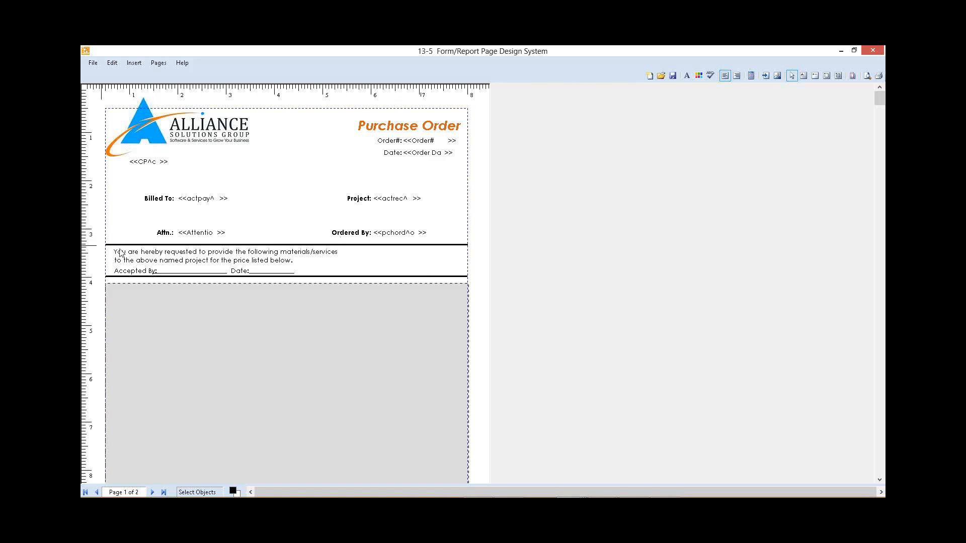
Step: Shift the request statement, the Accepted By and Date labels and their signature lines right toward the centre of the page
{"action": "left_click_drag", "start_coordinate": [102, 245], "coordinate": [341, 279]}
{"action": "key", "text": "Right"}
{"action": "key", "text": "Right"}
{"action": "key", "text": "Right"}
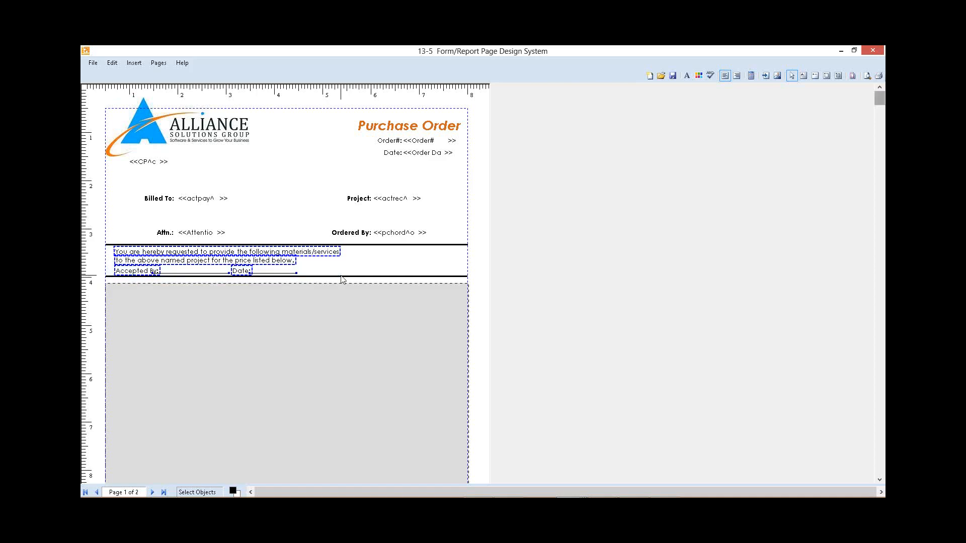
{"action": "key", "text": "Right"}
{"action": "key", "text": "Right"}
{"action": "key", "text": "Right"}
{"action": "key", "text": "Right"}
{"action": "key", "text": "Right"}
{"action": "key", "text": "Right"}
{"action": "key", "text": "Right"}
{"action": "key", "text": "Right"}
{"action": "key", "text": "Right"}
{"action": "key", "text": "Right"}
{"action": "key", "text": "Right"}
{"action": "key", "text": "Right"}
{"action": "key", "text": "Right"}
{"action": "key", "text": "Right"}
{"action": "key", "text": "Right"}
{"action": "key", "text": "Right"}
{"action": "key", "text": "Right"}
{"action": "key", "text": "Right"}
{"action": "key", "text": "Right"}
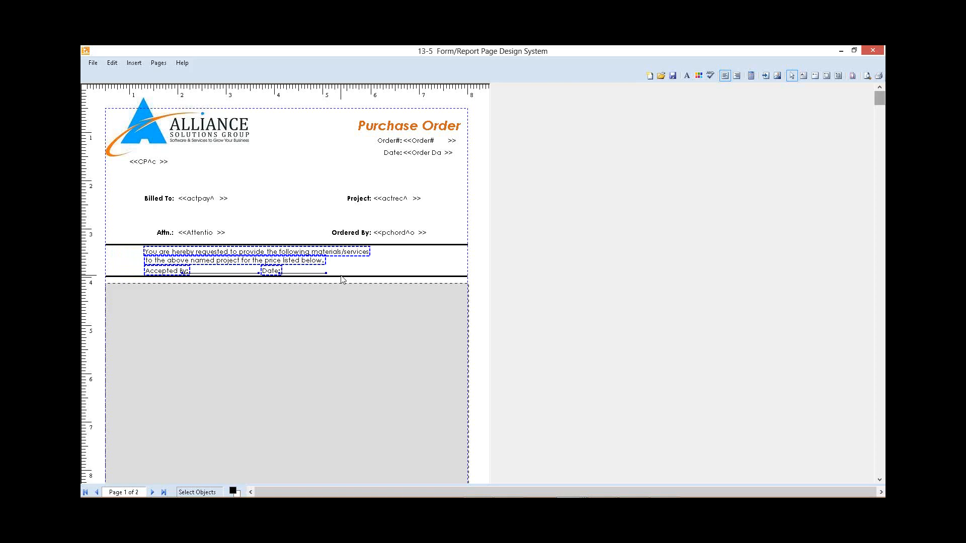
{"action": "key", "text": "Right"}
{"action": "key", "text": "Right"}
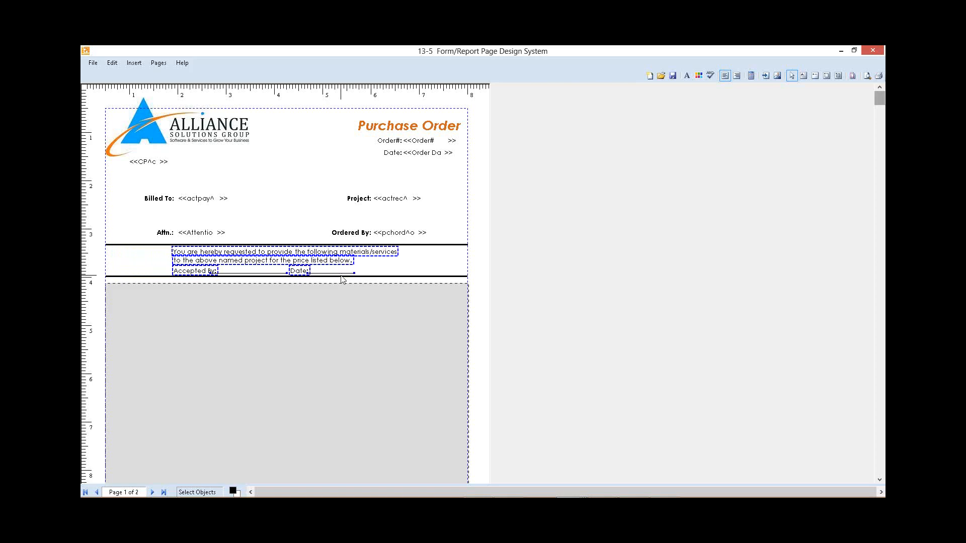
Step: Shift the second statement line and the Accepted By and Date row further right to centre them beneath the first line
{"action": "left_click", "coordinate": [374, 253], "text": "shift"}
{"action": "key", "text": "Right"}
{"action": "key", "text": "Right"}
{"action": "key", "text": "Right"}
{"action": "key", "text": "Right"}
{"action": "key", "text": "Right"}
{"action": "key", "text": "Right"}
{"action": "key", "text": "Right"}
{"action": "key", "text": "Right"}
{"action": "key", "text": "Right"}
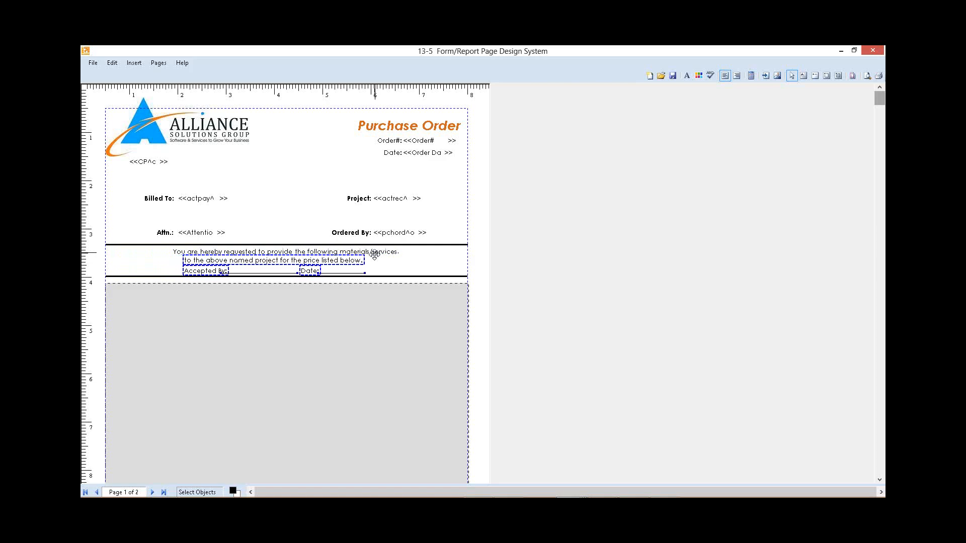
{"action": "left_click", "coordinate": [305, 143]}
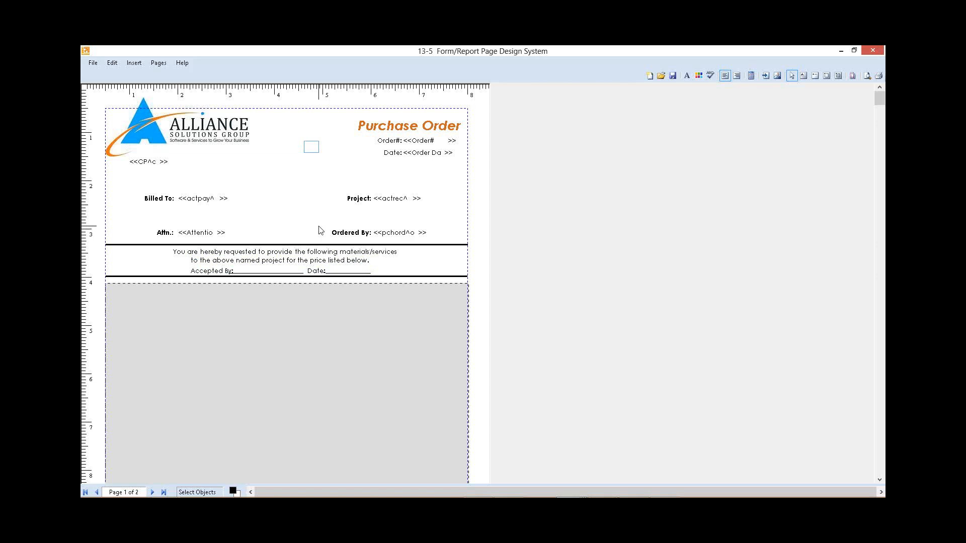
Step: Set the horizontal line above the request statement to width 2 and give it an orange forecolor matching the logo
{"action": "right_click", "coordinate": [451, 246]}
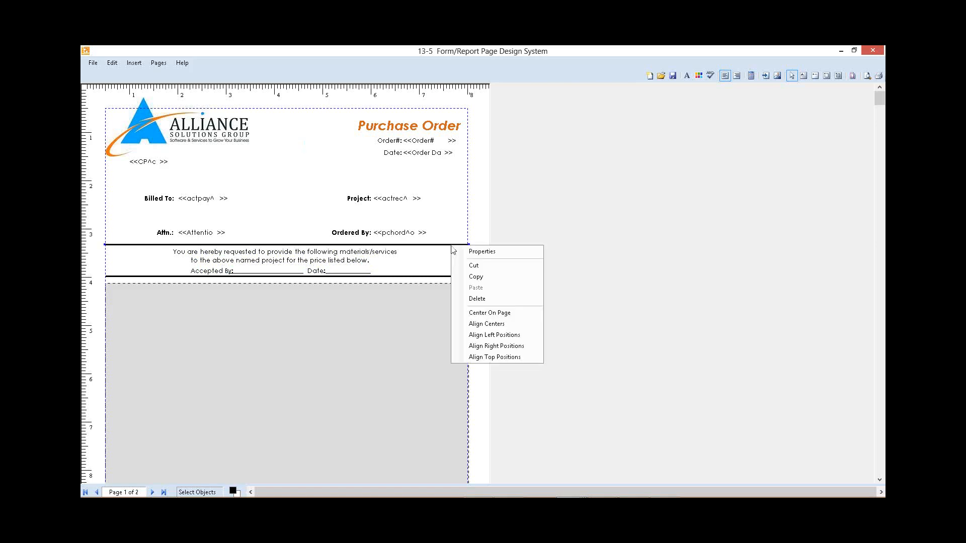
{"action": "left_click", "coordinate": [494, 253]}
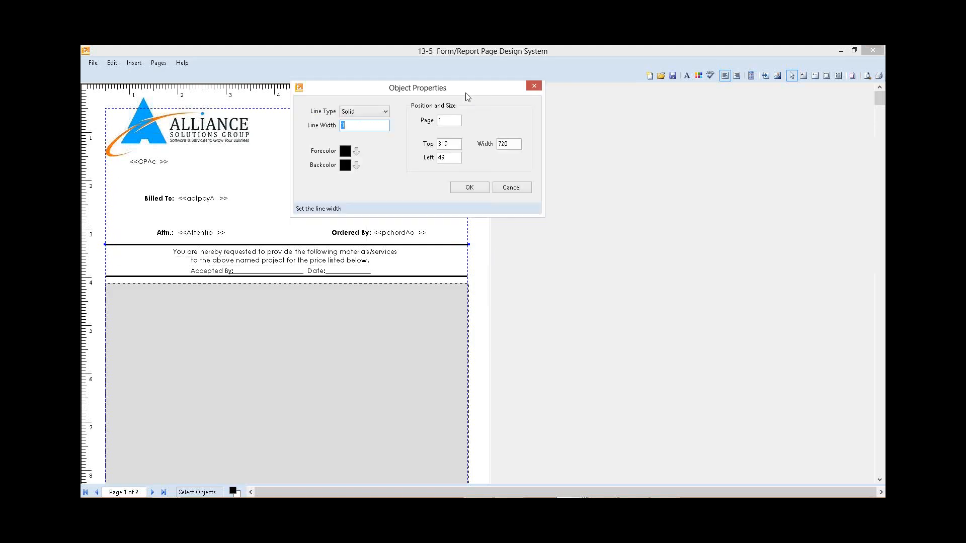
{"action": "double_click", "coordinate": [335, 126]}
{"action": "type", "text": "2"}
{"action": "left_click", "coordinate": [357, 152]}
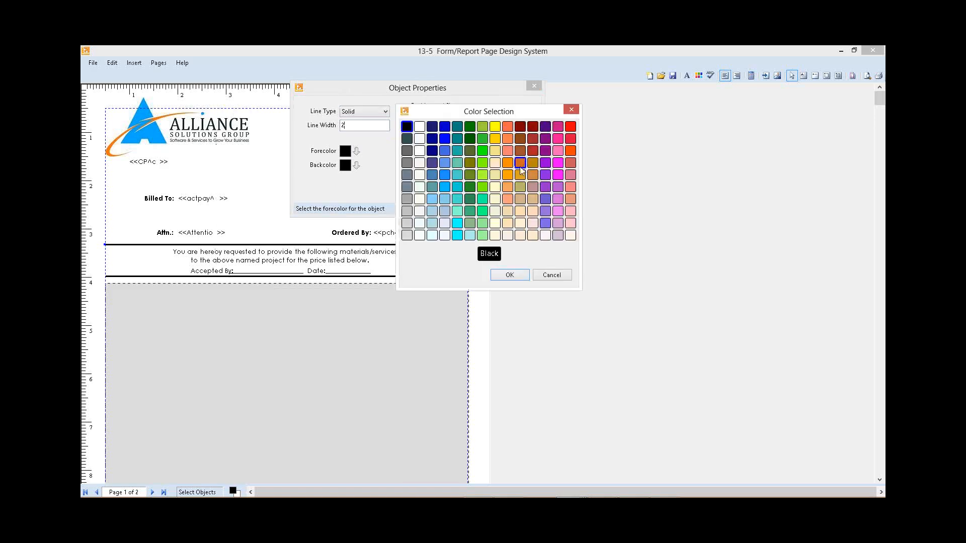
{"action": "left_click", "coordinate": [519, 163]}
{"action": "left_click", "coordinate": [509, 275]}
{"action": "left_click", "coordinate": [473, 187]}
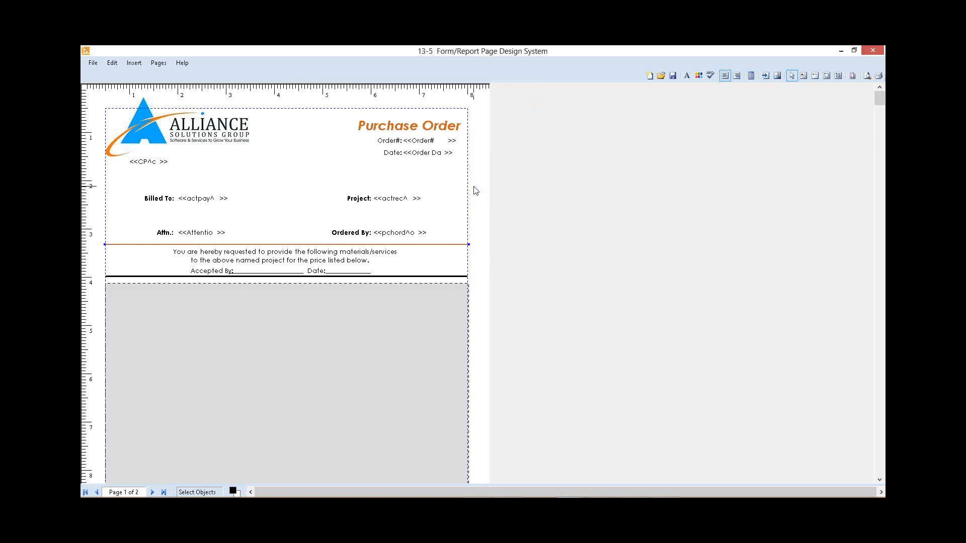
Step: Set the horizontal line below the Accepted By row to width 2 with a Royal Blue forecolor
{"action": "left_click", "coordinate": [460, 191]}
{"action": "right_click", "coordinate": [457, 277]}
{"action": "left_click", "coordinate": [491, 283]}
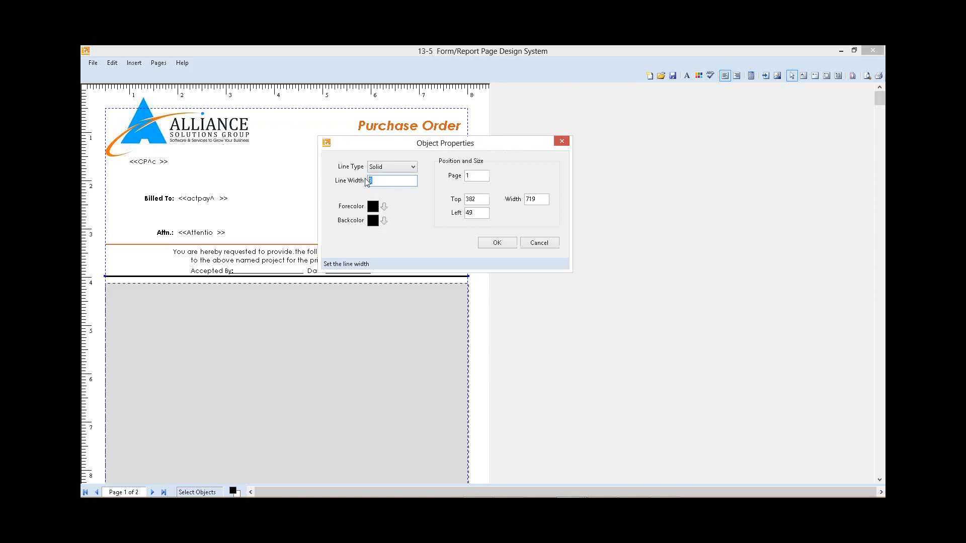
{"action": "type", "text": "2"}
{"action": "left_click", "coordinate": [385, 206]}
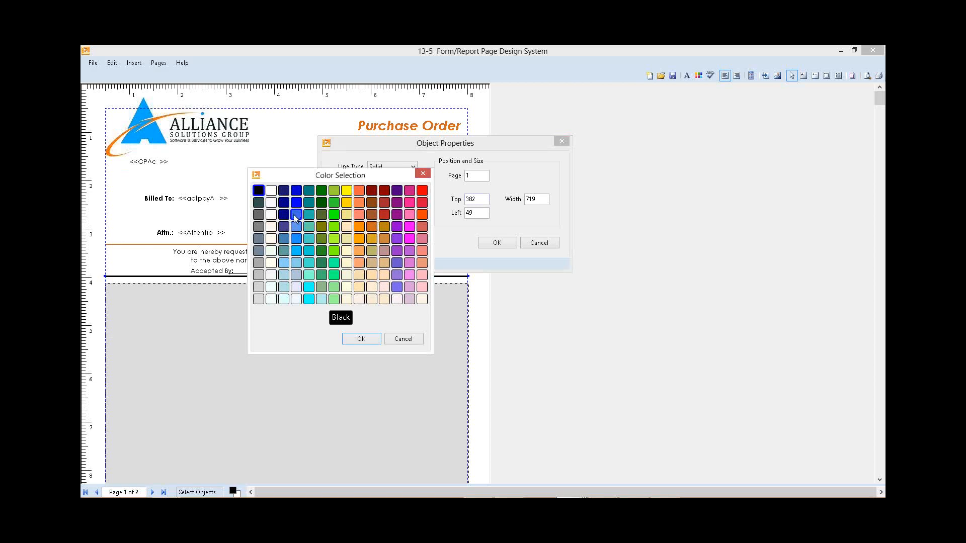
{"action": "left_click", "coordinate": [295, 215]}
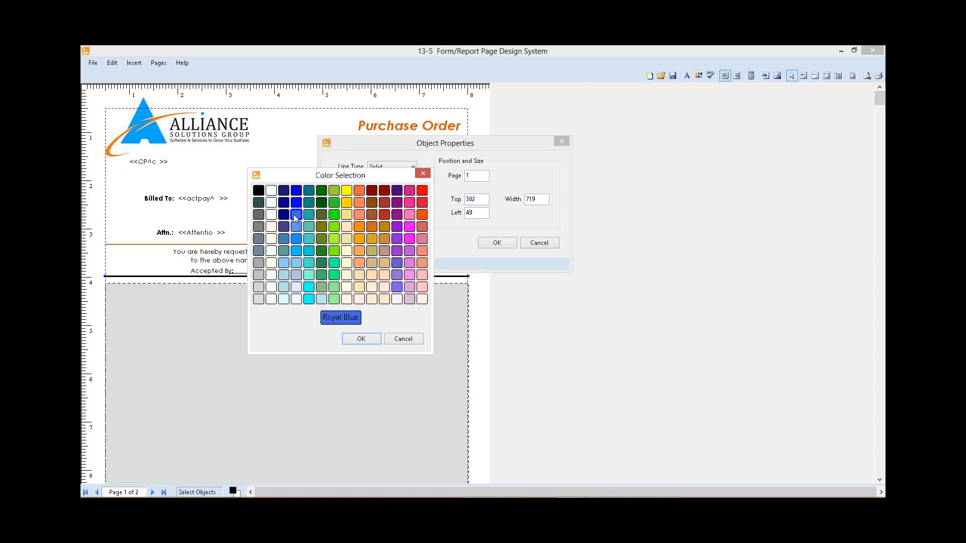
{"action": "left_click", "coordinate": [379, 340]}
{"action": "left_click", "coordinate": [508, 246]}
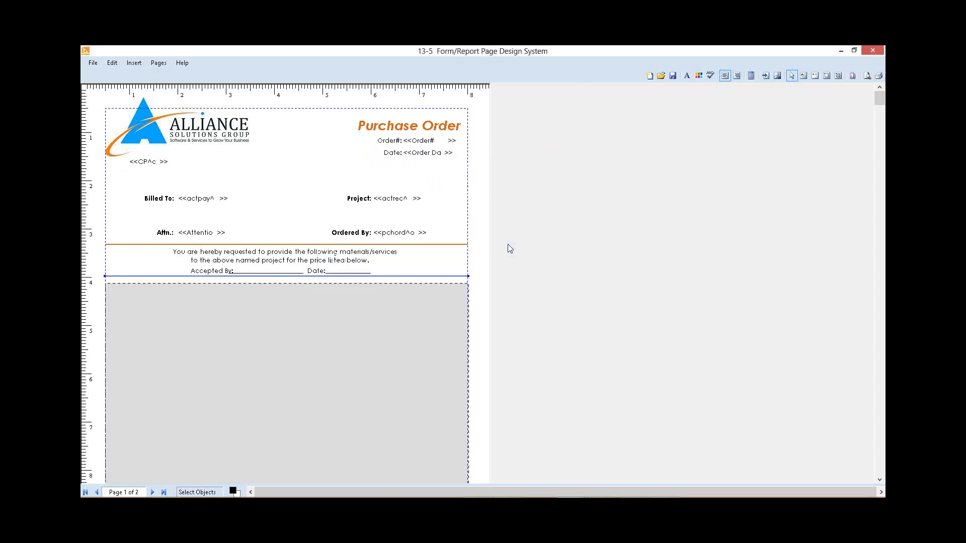
{"action": "left_click", "coordinate": [460, 187]}
Step: Delete the Subtotal and Sales Tax labels and their fields from the totals box in the page footer
{"action": "left_click_drag", "start_coordinate": [879, 98], "coordinate": [879, 470]}
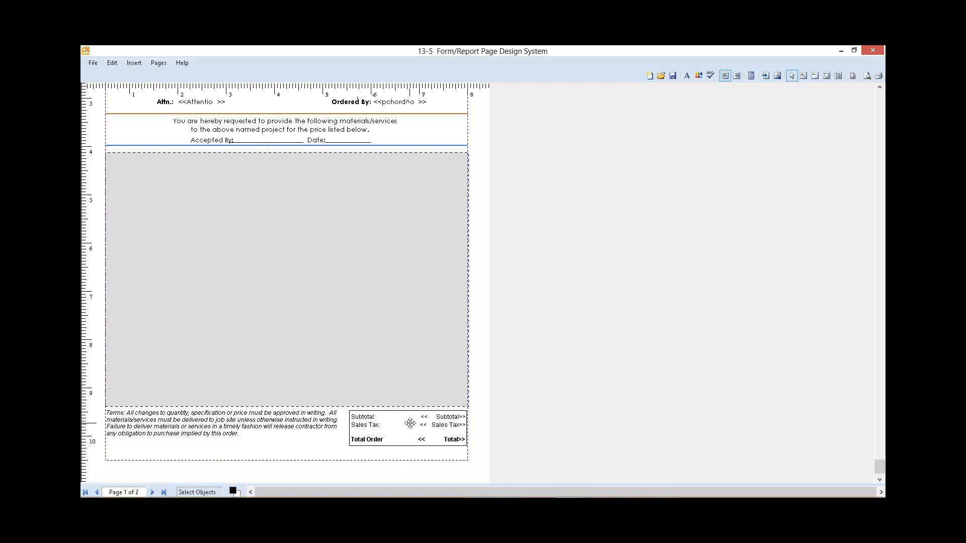
{"action": "left_click", "coordinate": [440, 425]}
{"action": "left_click", "coordinate": [370, 426], "text": "shift"}
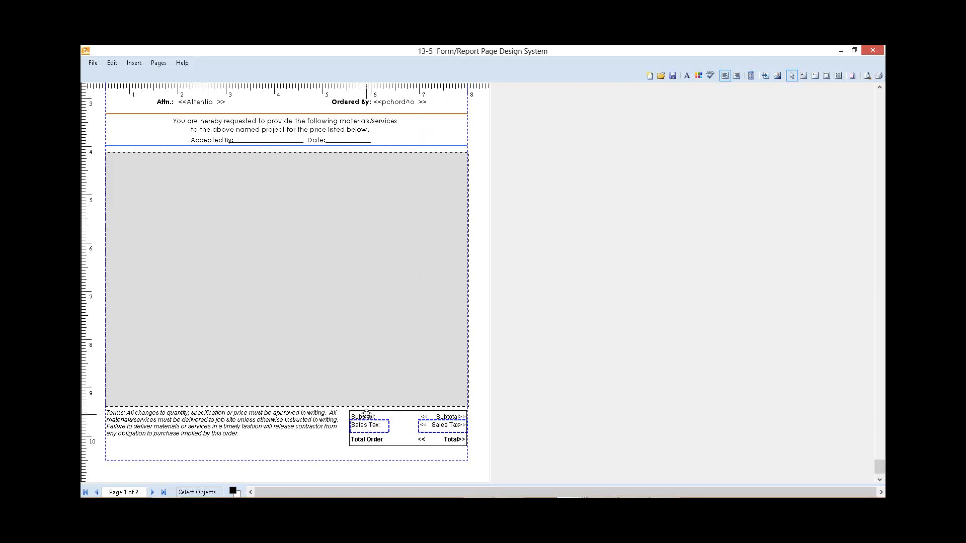
{"action": "left_click", "coordinate": [367, 413], "text": "shift"}
{"action": "left_click", "coordinate": [450, 416], "text": "shift"}
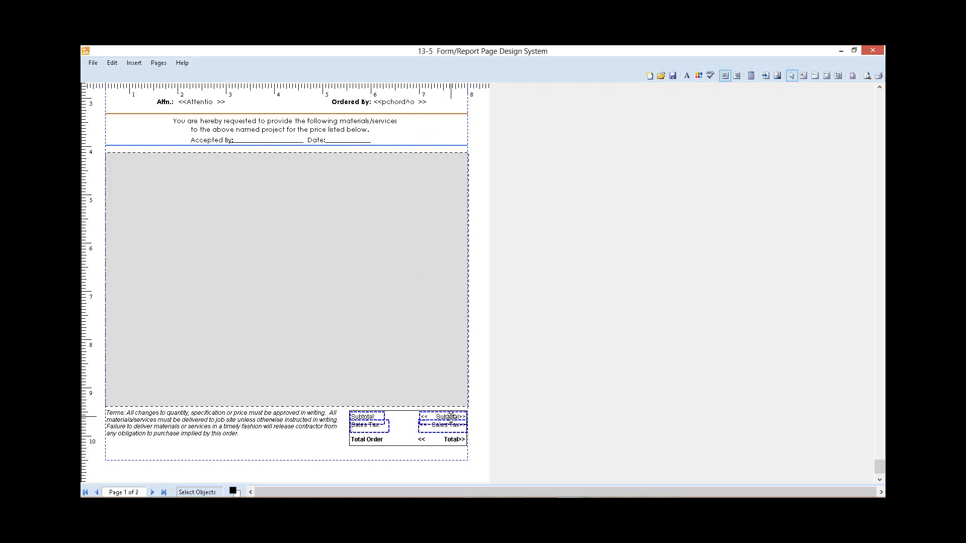
{"action": "key", "text": "Delete"}
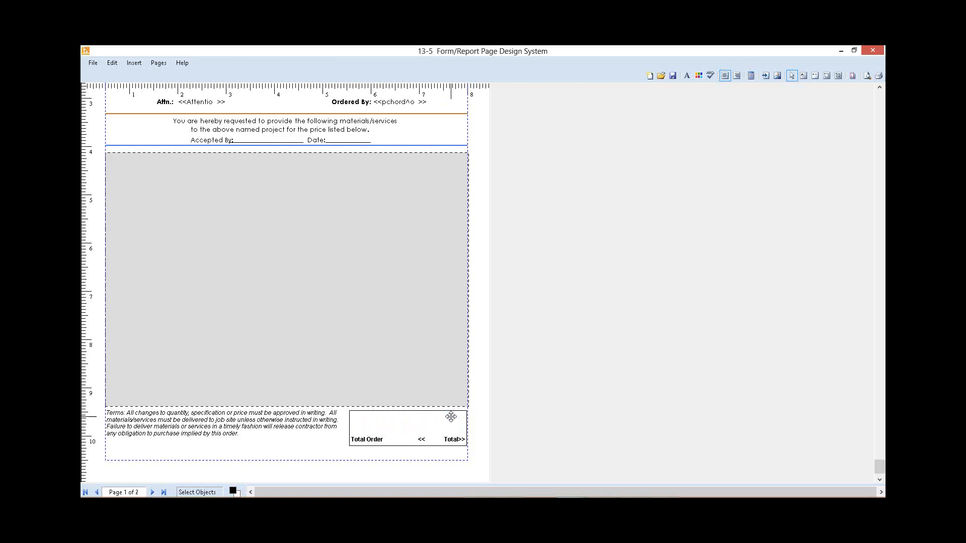
Step: Move the Total Order label and its Total field slightly up inside the totals box
{"action": "left_click", "coordinate": [377, 437]}
{"action": "left_click", "coordinate": [447, 439], "text": "shift"}
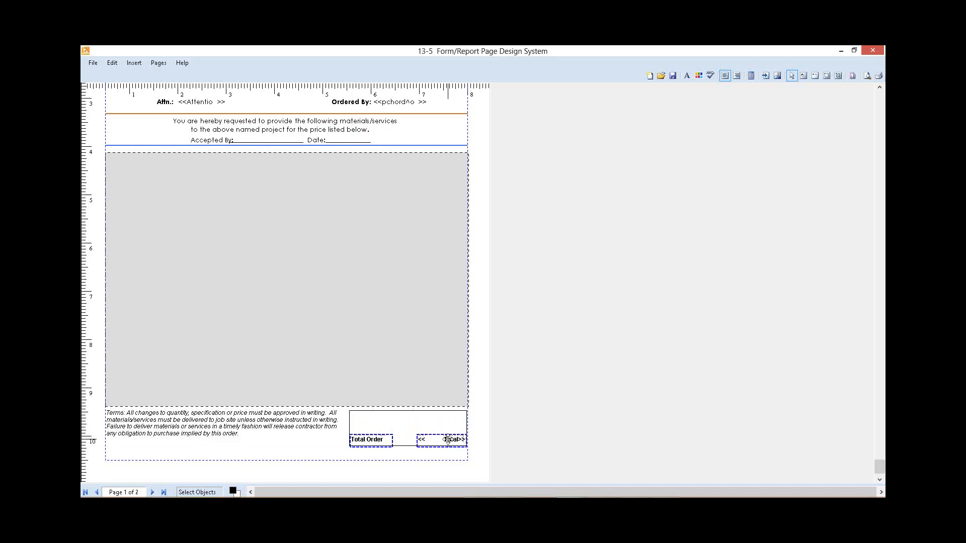
{"action": "key", "text": "Up"}
{"action": "key", "text": "Up"}
{"action": "key", "text": "Up"}
{"action": "key", "text": "Up"}
{"action": "key", "text": "Up"}
{"action": "key", "text": "Up"}
{"action": "key", "text": "Up"}
{"action": "key", "text": "Up"}
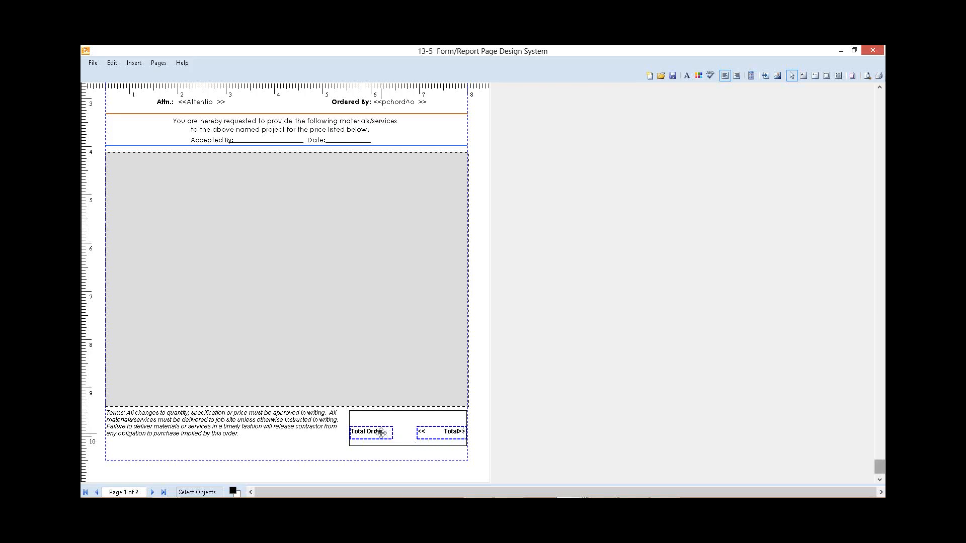
Step: Set the Terms text, the Total Order label and the Total field to Century Gothic, size 10
{"action": "left_click", "coordinate": [303, 417], "text": "shift"}
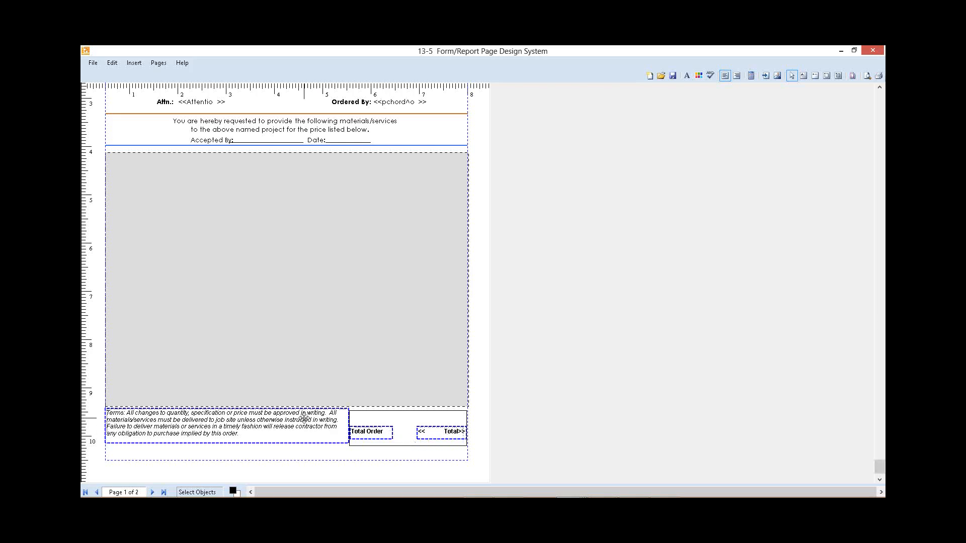
{"action": "right_click", "coordinate": [304, 417]}
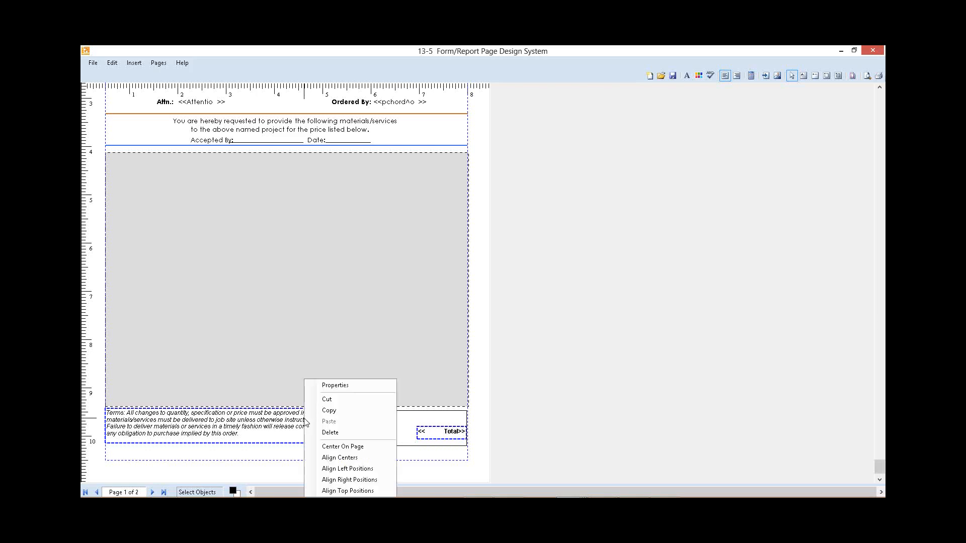
{"action": "left_click", "coordinate": [356, 389]}
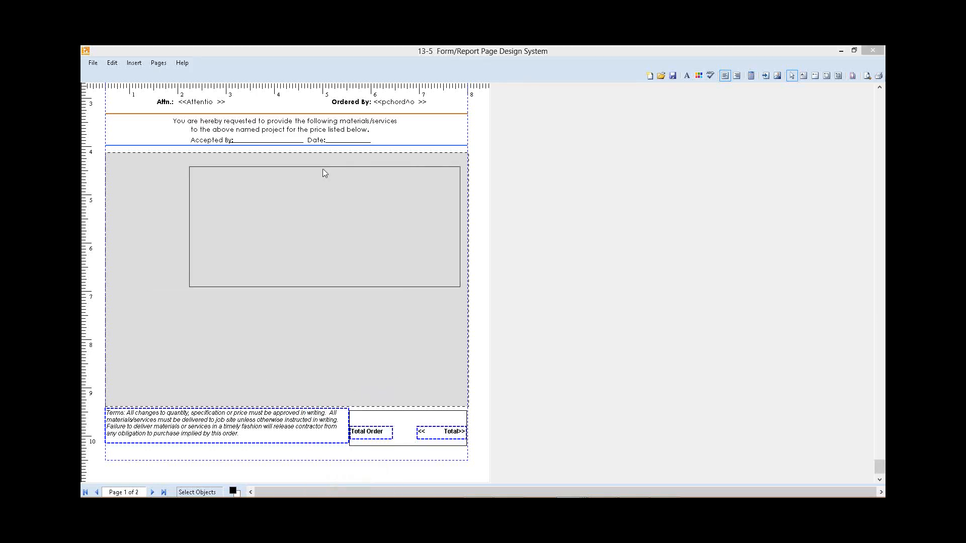
{"action": "left_click", "coordinate": [311, 204]}
{"action": "key", "text": "c"}
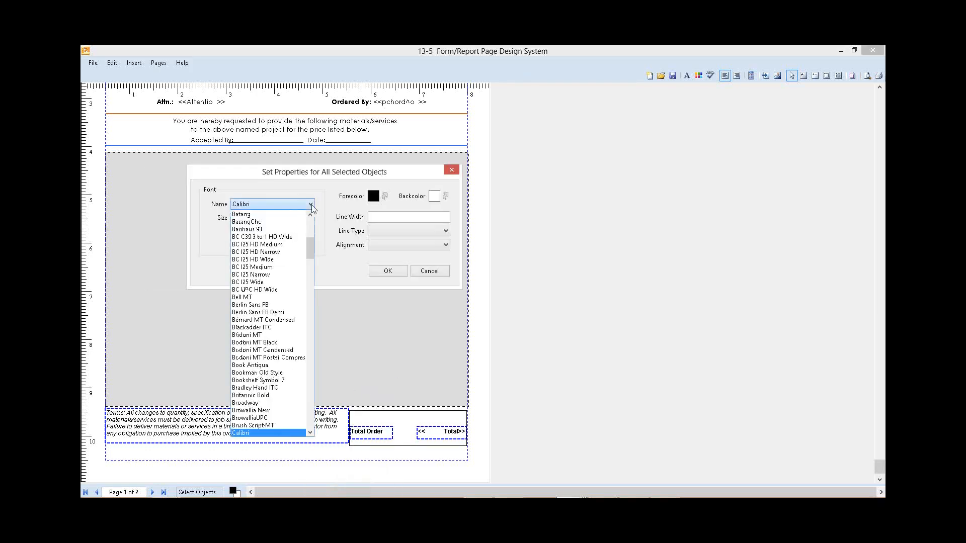
{"action": "left_click", "coordinate": [310, 276]}
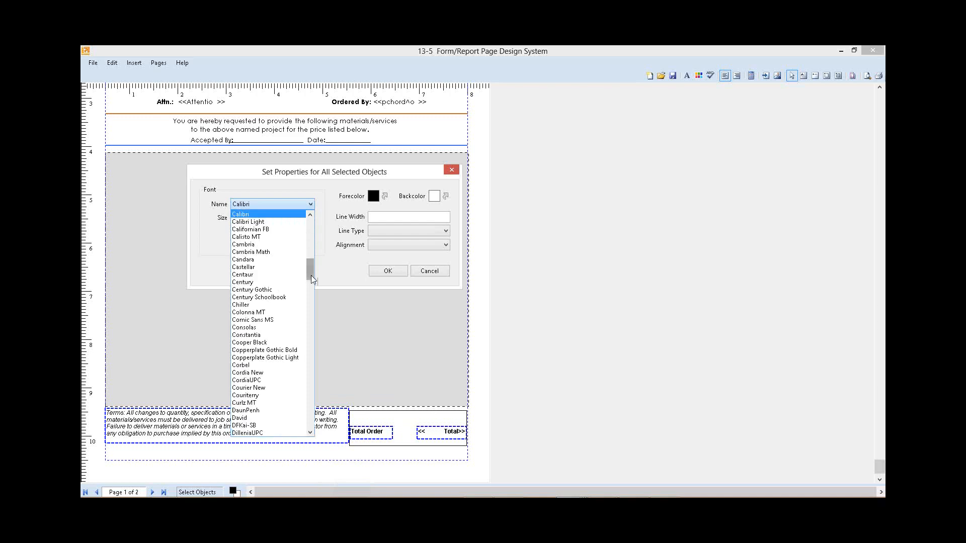
{"action": "left_click", "coordinate": [262, 289]}
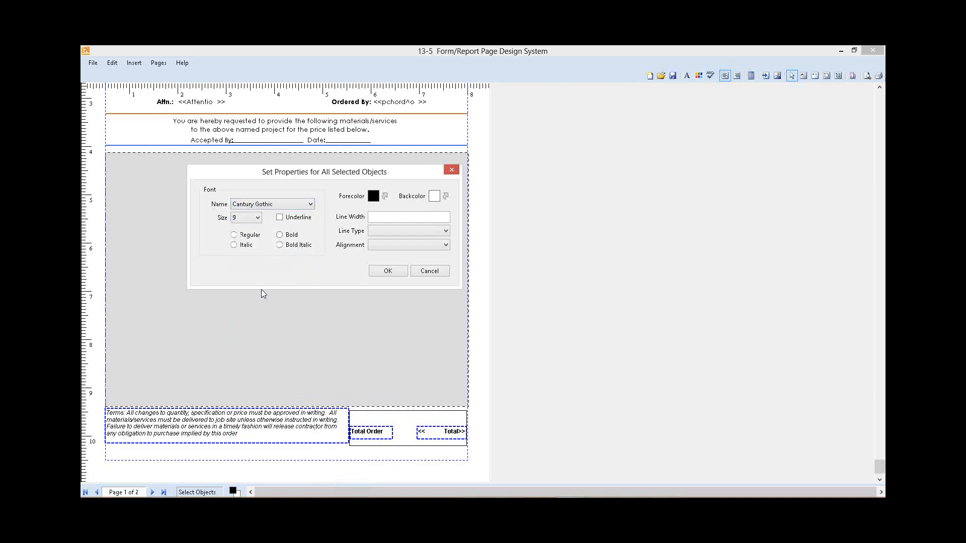
{"action": "left_click", "coordinate": [258, 218]}
{"action": "left_click", "coordinate": [245, 243]}
{"action": "left_click", "coordinate": [388, 272]}
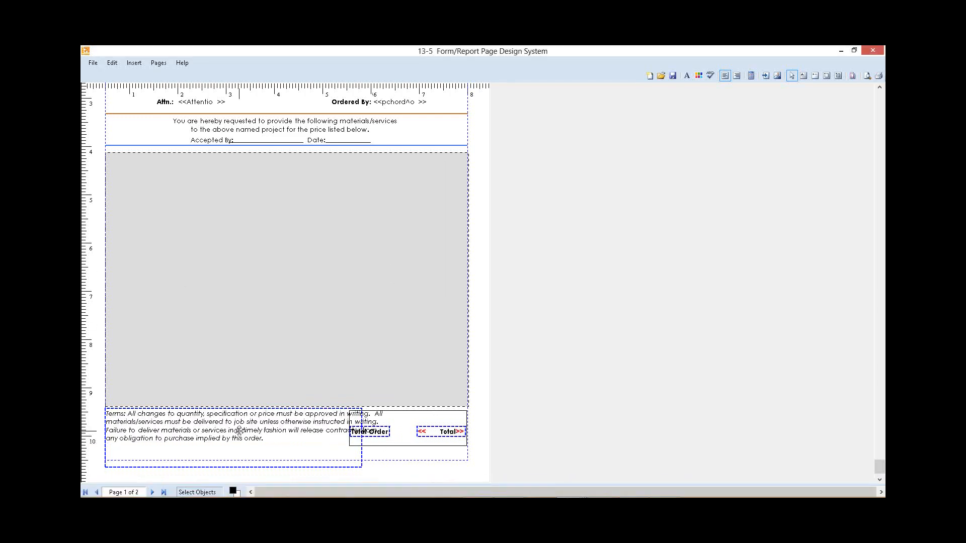
{"action": "left_click", "coordinate": [412, 459]}
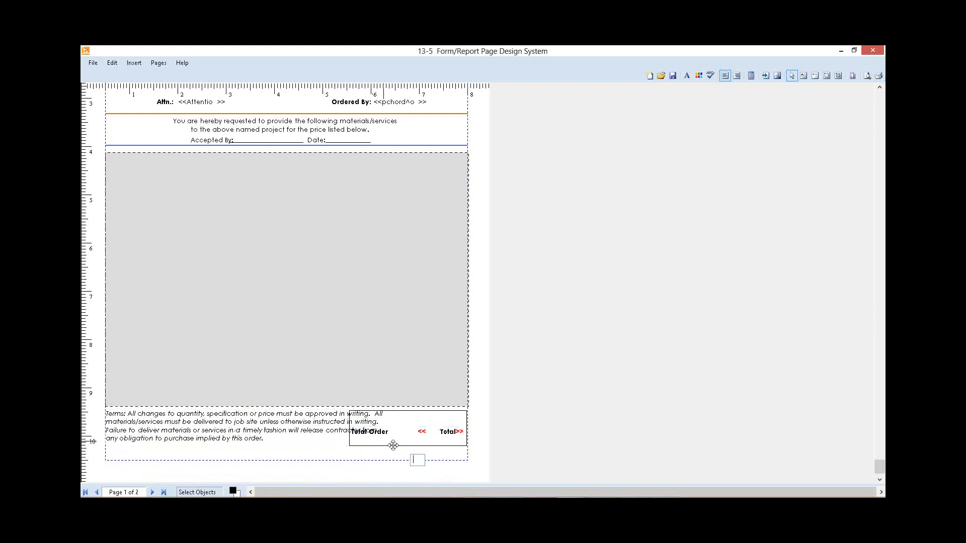
Step: Reduce the Terms text to font size 8 so it clears the totals box
{"action": "right_click", "coordinate": [263, 420]}
{"action": "left_click", "coordinate": [323, 388]}
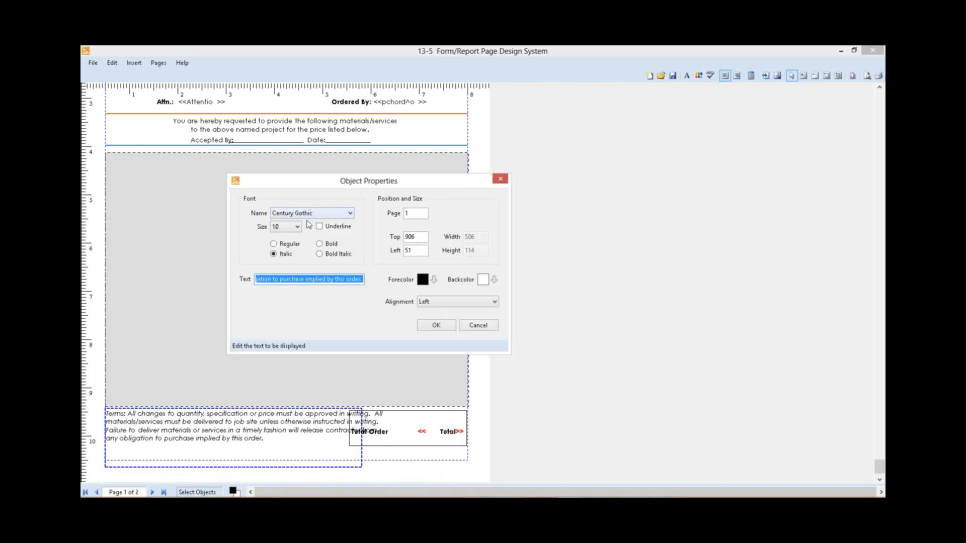
{"action": "left_click", "coordinate": [297, 228]}
{"action": "left_click", "coordinate": [287, 237]}
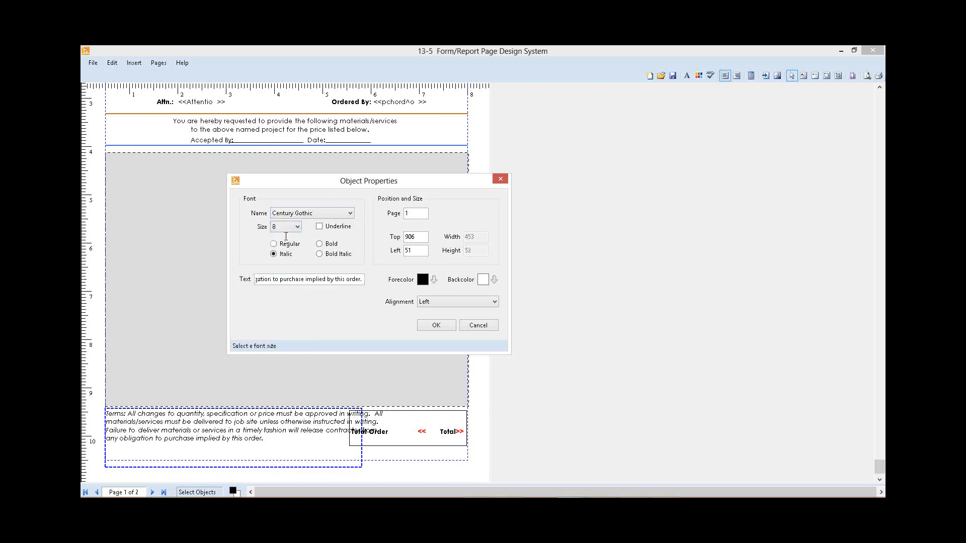
{"action": "left_click", "coordinate": [445, 326]}
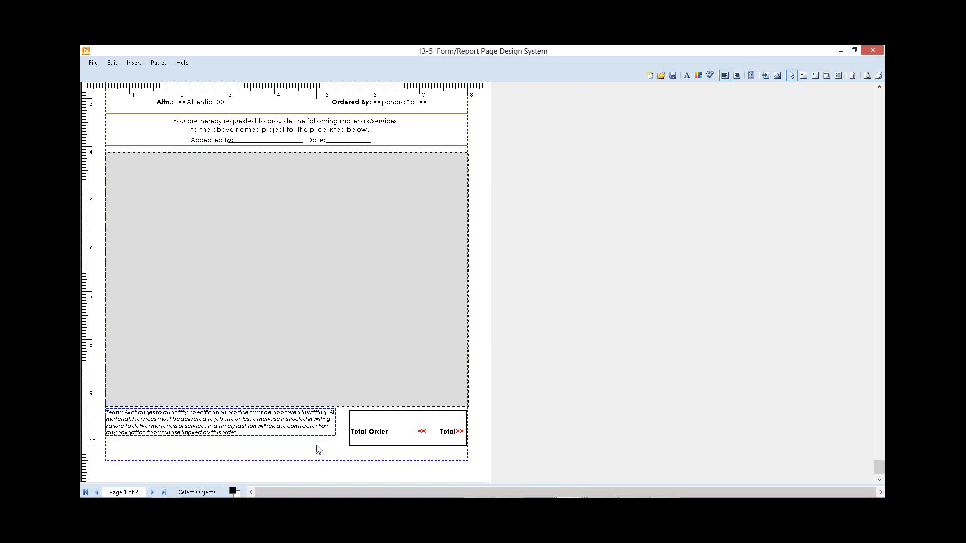
Step: Move the Terms text down slightly, away from the body area and level with the totals box
{"action": "key", "text": "Down"}
{"action": "key", "text": "Down"}
{"action": "key", "text": "Down"}
{"action": "key", "text": "Down"}
{"action": "key", "text": "Down"}
{"action": "key", "text": "Down"}
{"action": "key", "text": "Down"}
{"action": "key", "text": "Down"}
{"action": "key", "text": "Down"}
{"action": "key", "text": "Down"}
{"action": "key", "text": "Down"}
{"action": "key", "text": "Down"}
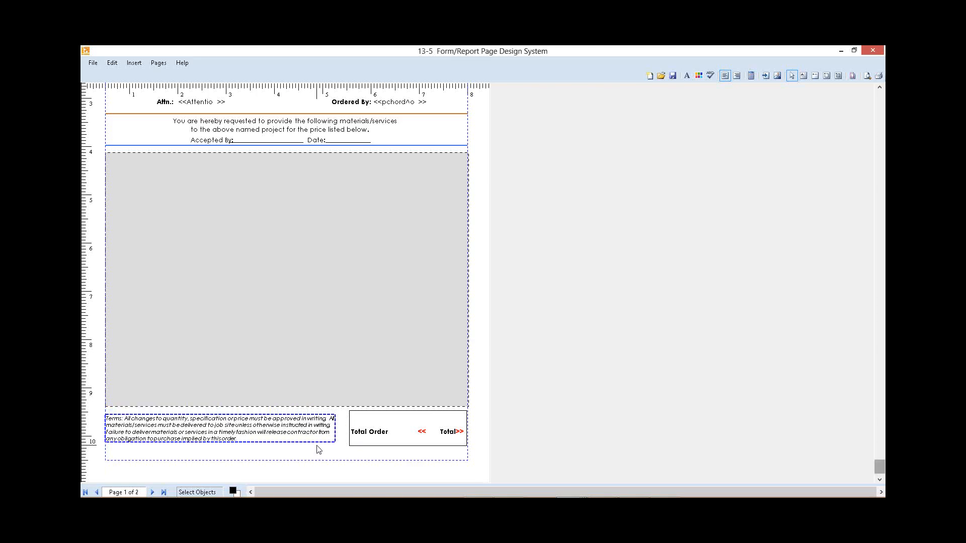
{"action": "key", "text": "Down"}
{"action": "key", "text": "Down"}
{"action": "key", "text": "Down"}
{"action": "key", "text": "Down"}
{"action": "key", "text": "Down"}
{"action": "key", "text": "Down"}
{"action": "left_click", "coordinate": [373, 459]}
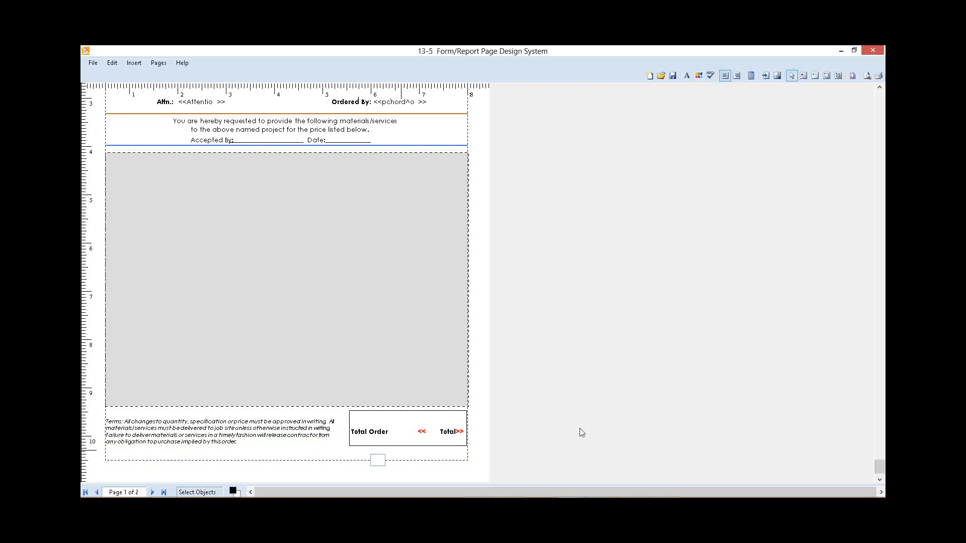
Step: Shorten the totals box from its top edge to a height of about 56, and give it an orange outline with line width 2
{"action": "left_click", "coordinate": [352, 413]}
{"action": "left_click_drag", "start_coordinate": [409, 413], "coordinate": [408, 417]}
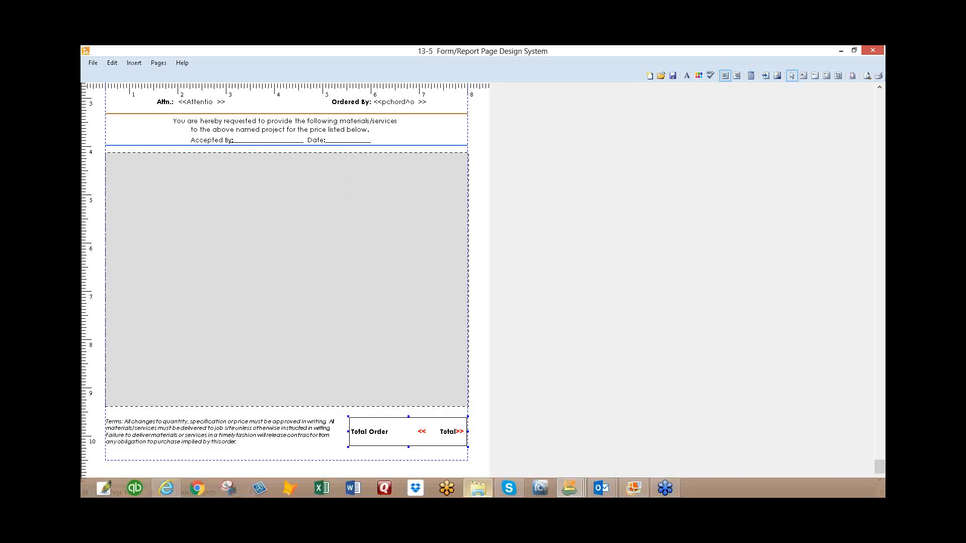
{"action": "right_click", "coordinate": [360, 422]}
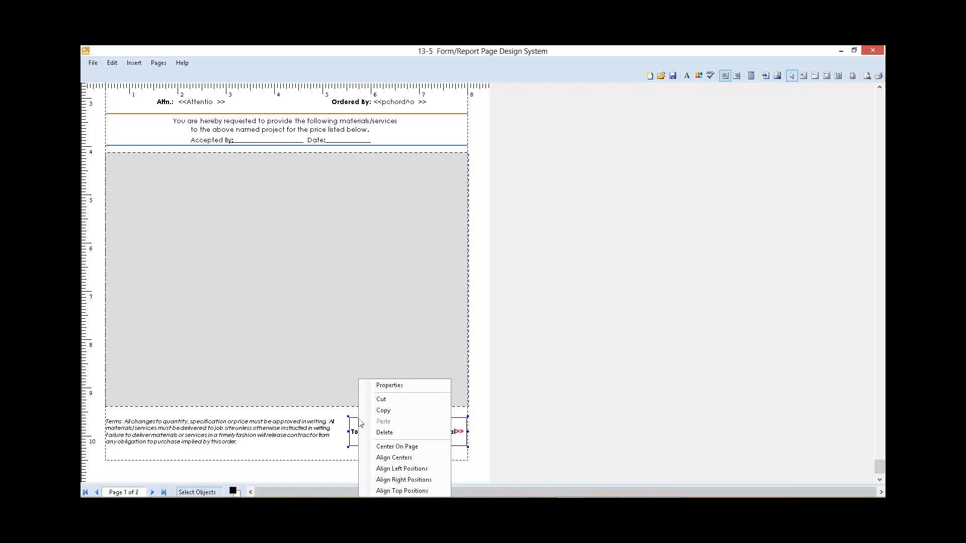
{"action": "left_click", "coordinate": [397, 387]}
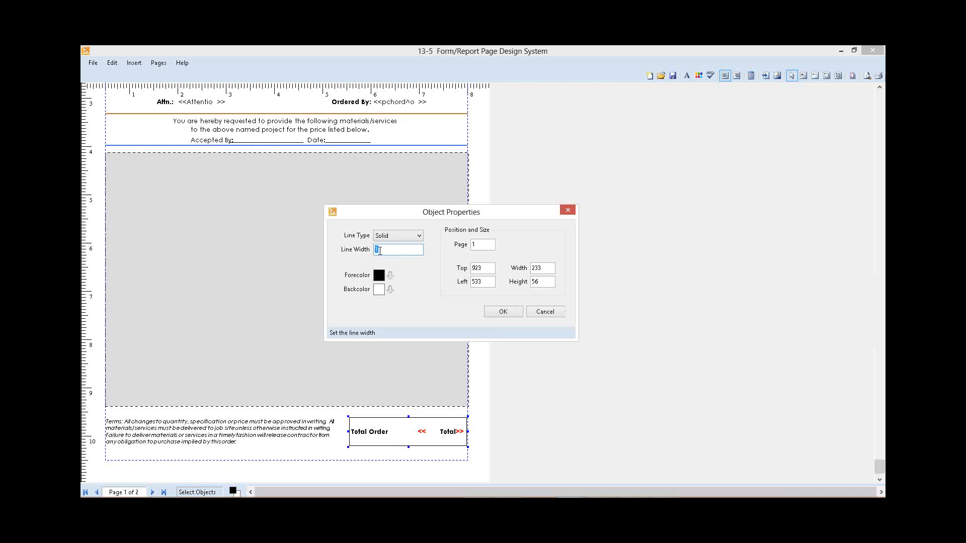
{"action": "type", "text": "2"}
{"action": "left_click", "coordinate": [391, 276]}
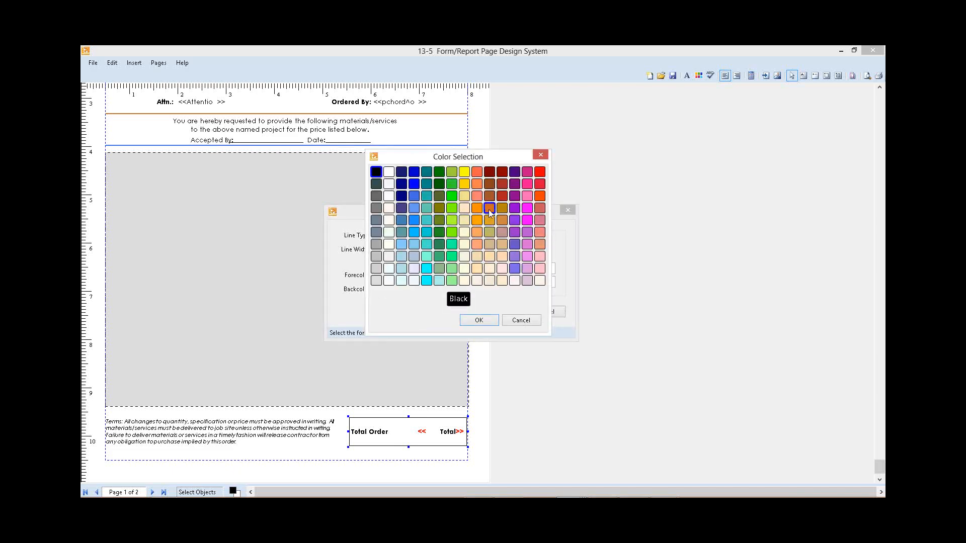
{"action": "left_click", "coordinate": [489, 211]}
{"action": "left_click", "coordinate": [486, 320]}
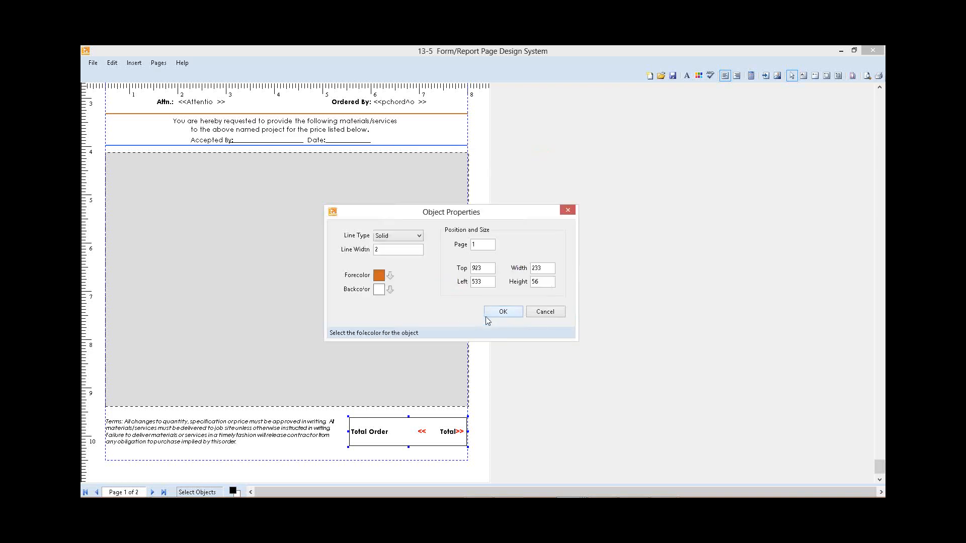
{"action": "left_click", "coordinate": [508, 313]}
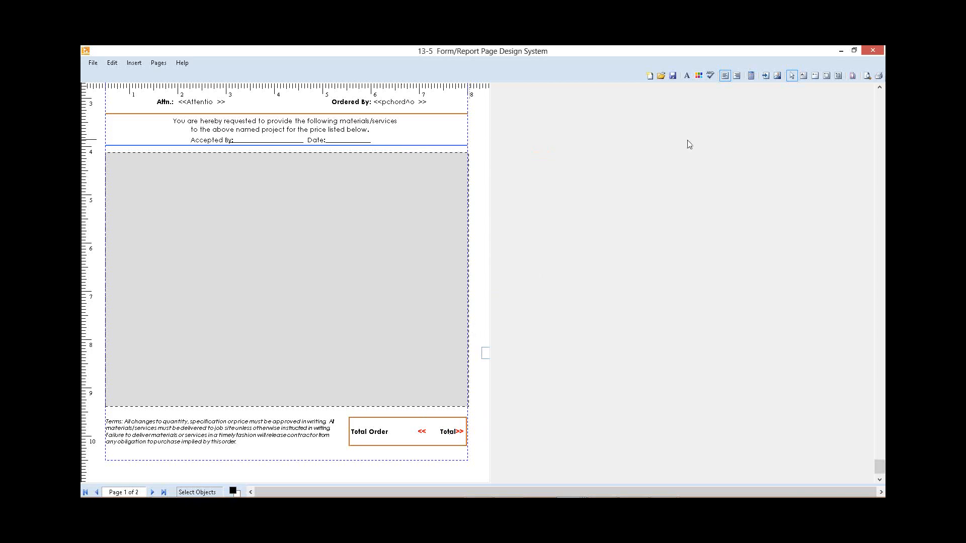
Step: Save the page design as a private Purchase Order (Portrait) form named Alliance PO and close the page designer
{"action": "left_click_drag", "start_coordinate": [879, 465], "coordinate": [879, 98]}
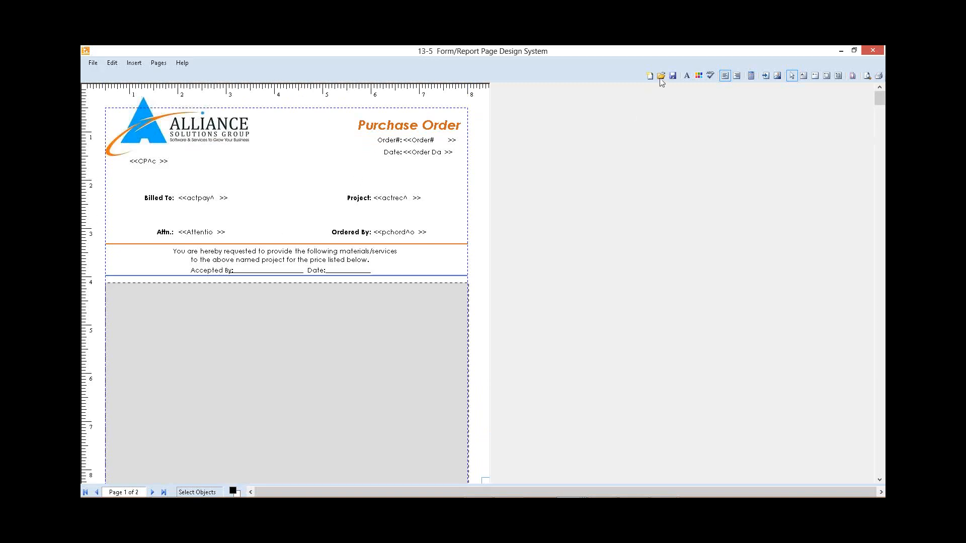
{"action": "left_click", "coordinate": [673, 78]}
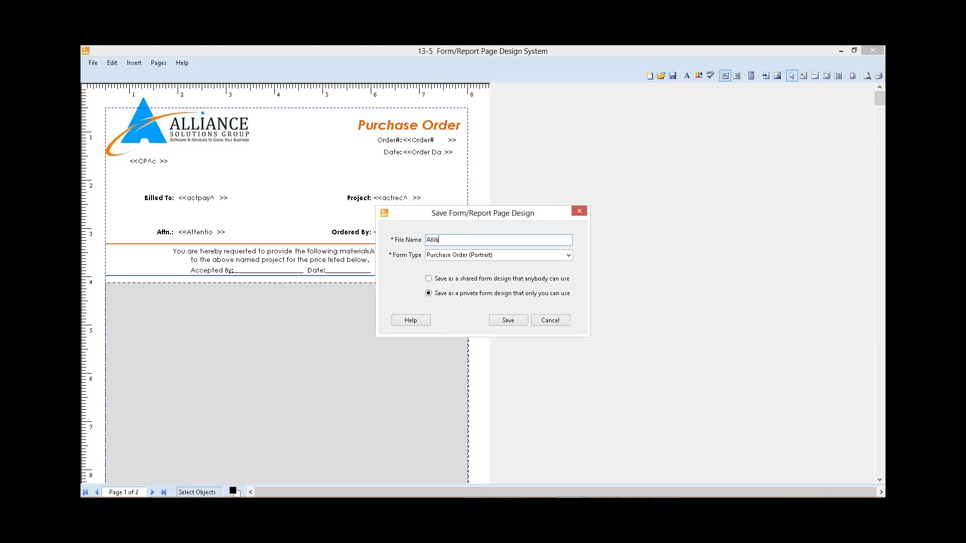
{"action": "type", "text": "Alliance PO"}
{"action": "left_click", "coordinate": [508, 320]}
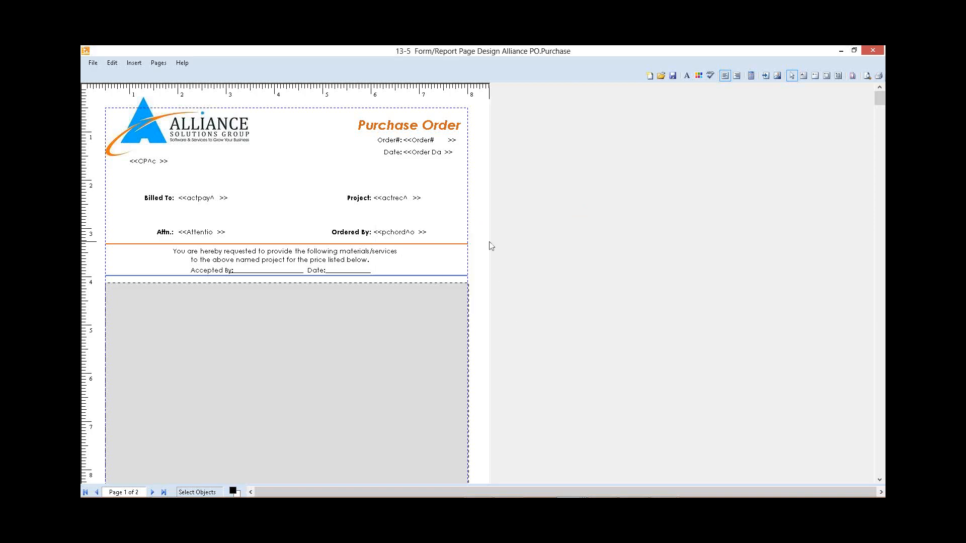
{"action": "key", "text": "Escape"}
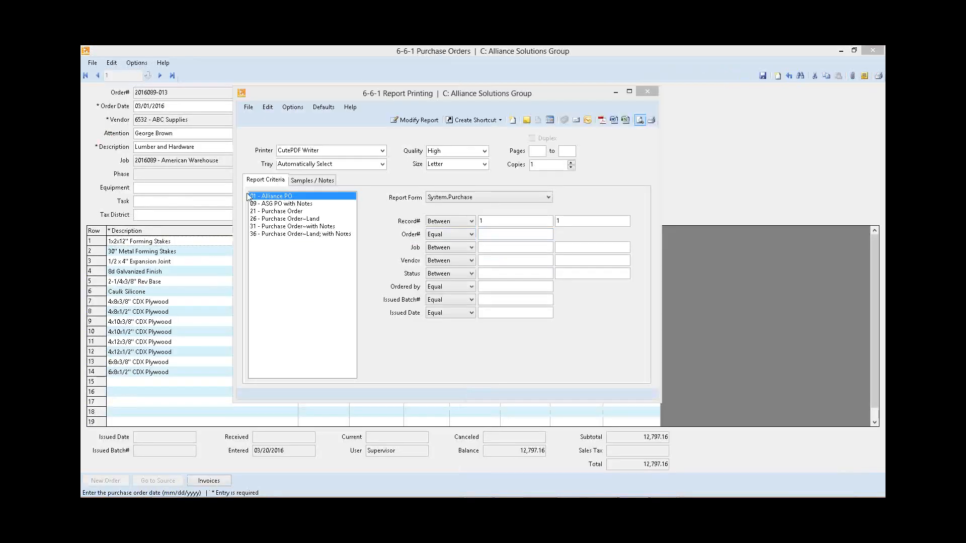
Step: Select Alliance PO.Purchase as the report form for the Alliance PO report and preview the report on screen
{"action": "left_click", "coordinate": [543, 198]}
{"action": "left_click", "coordinate": [469, 214]}
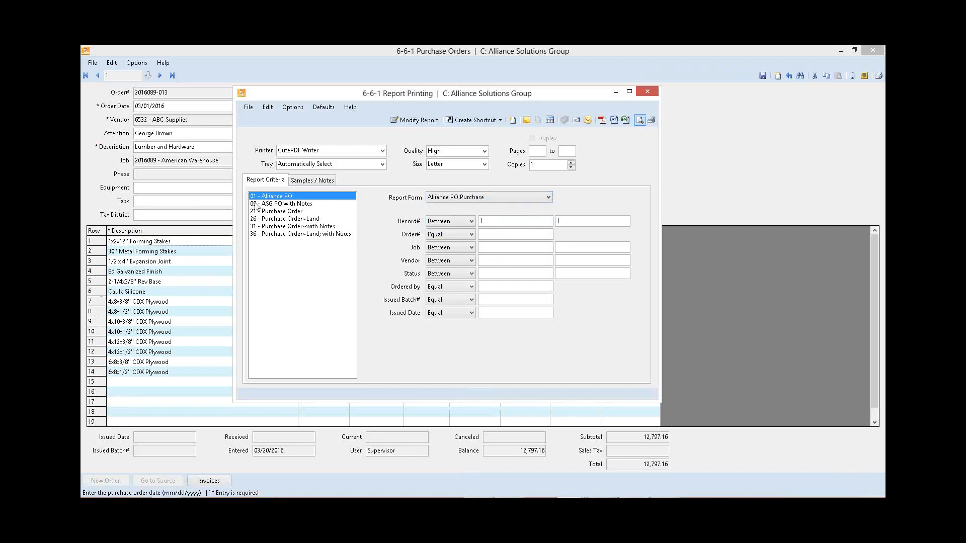
{"action": "left_click", "coordinate": [640, 120]}
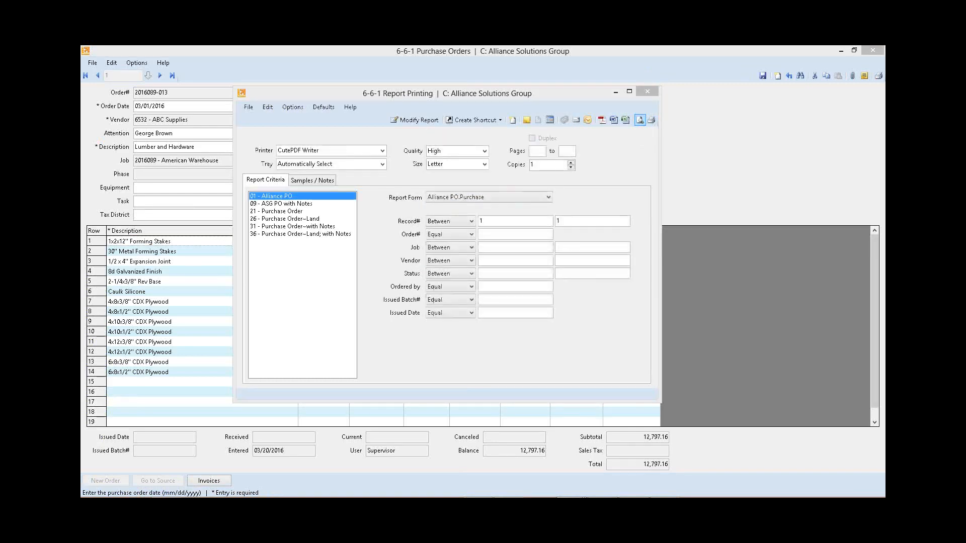
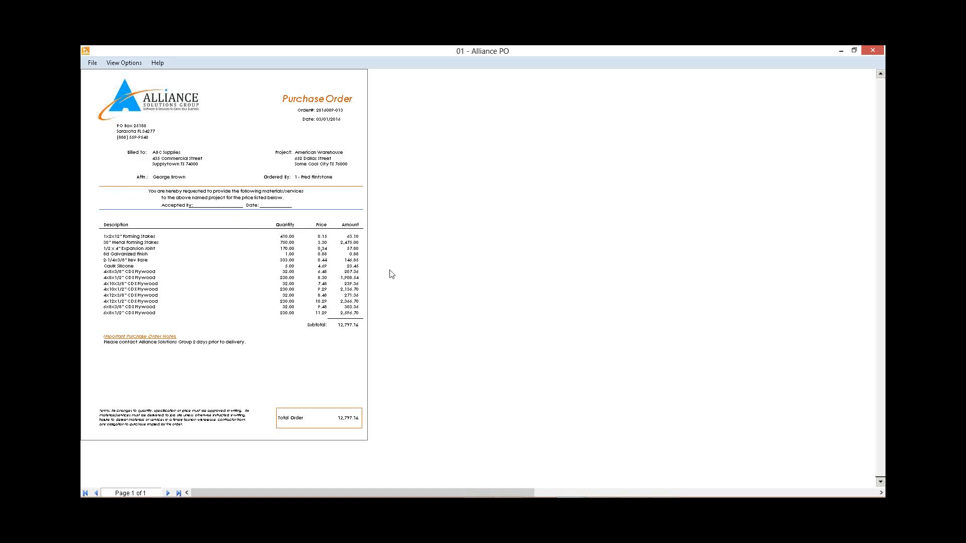
Step: Close the preview, delete the line beneath the column headings in the Alliance PO report, and save it as private report 06060101
{"action": "key", "text": "Escape"}
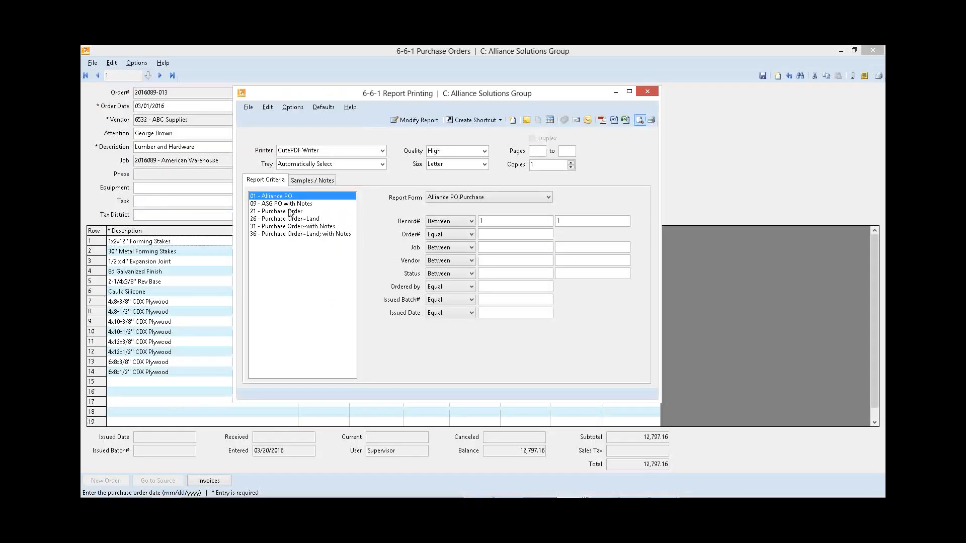
{"action": "left_click", "coordinate": [415, 120]}
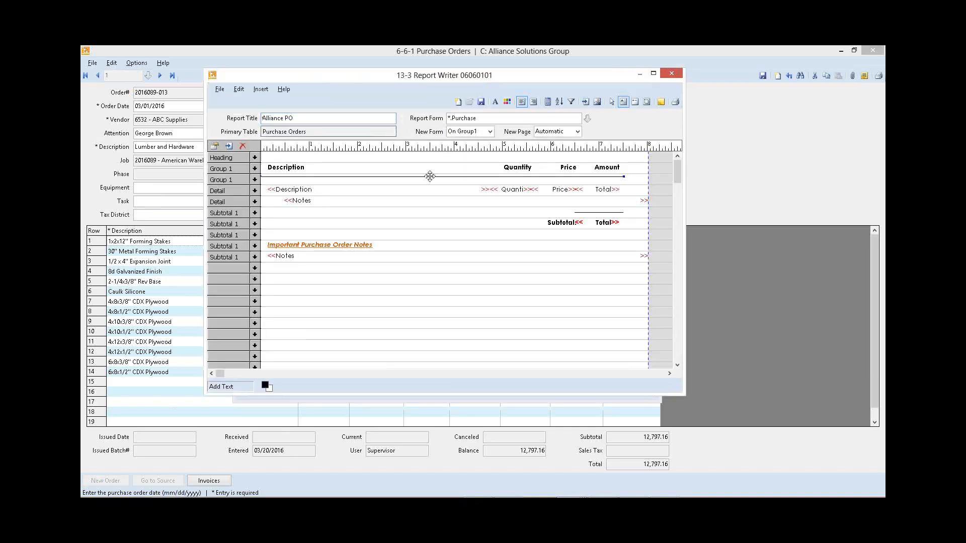
{"action": "key", "text": "Delete"}
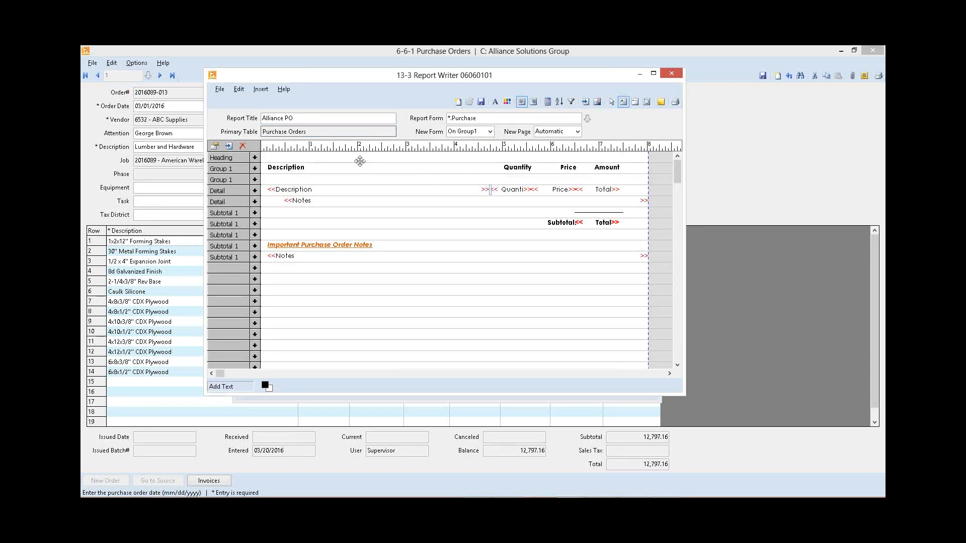
{"action": "left_click", "coordinate": [482, 102]}
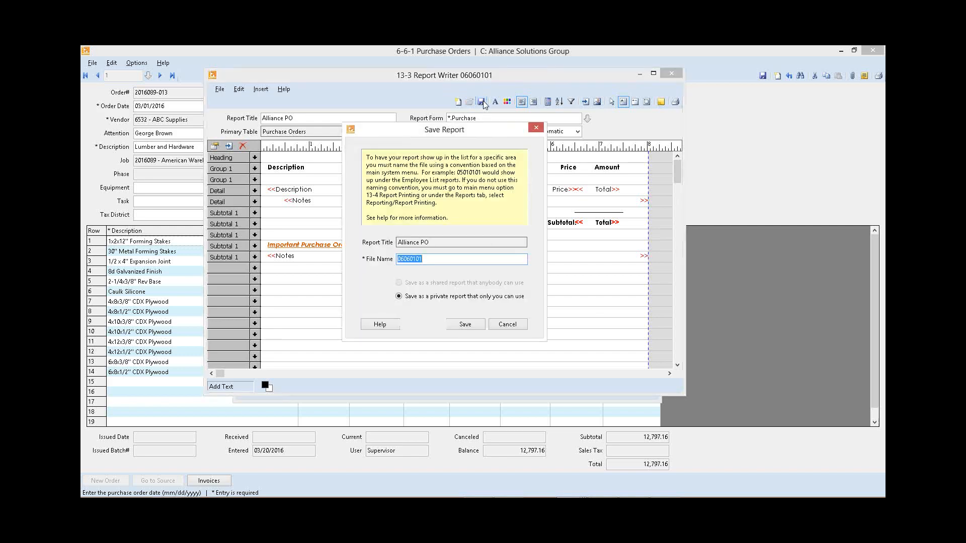
{"action": "left_click", "coordinate": [466, 325]}
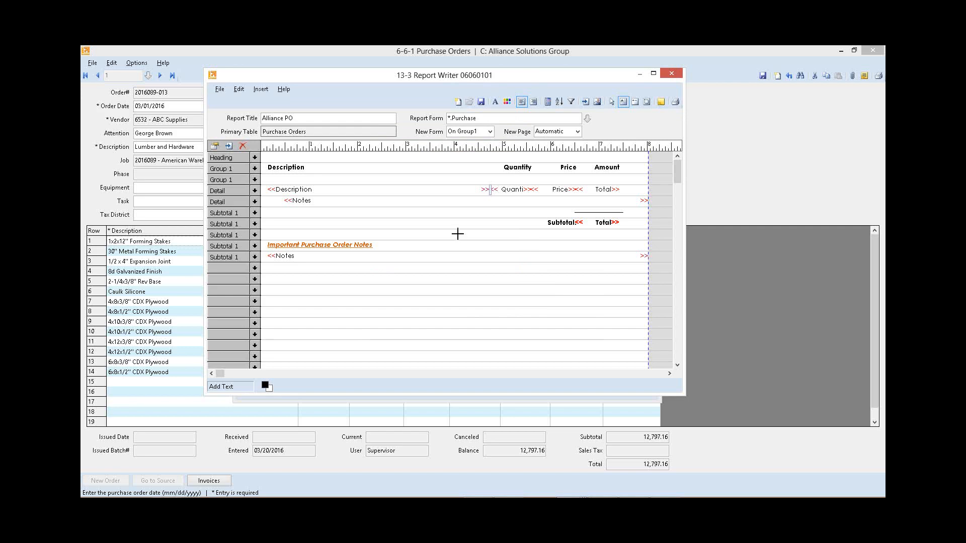
Step: Select Alliance PO.Purchase as the report form and open it in the form designer
{"action": "left_click", "coordinate": [466, 200]}
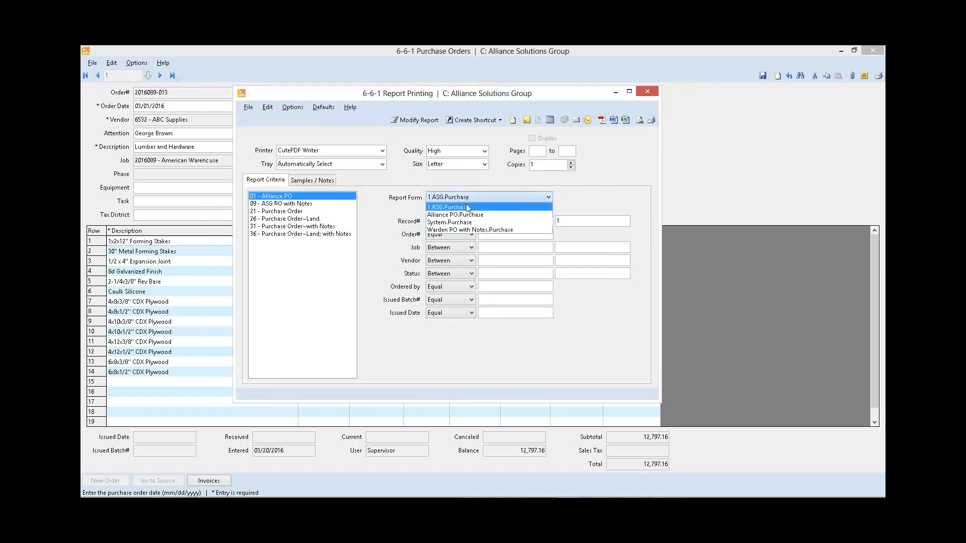
{"action": "left_click", "coordinate": [467, 214]}
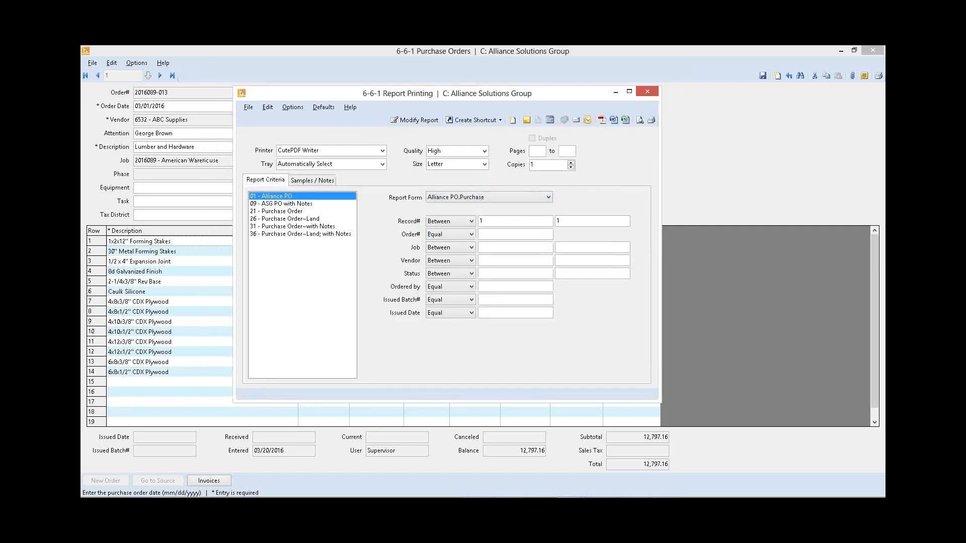
{"action": "left_click", "coordinate": [267, 107]}
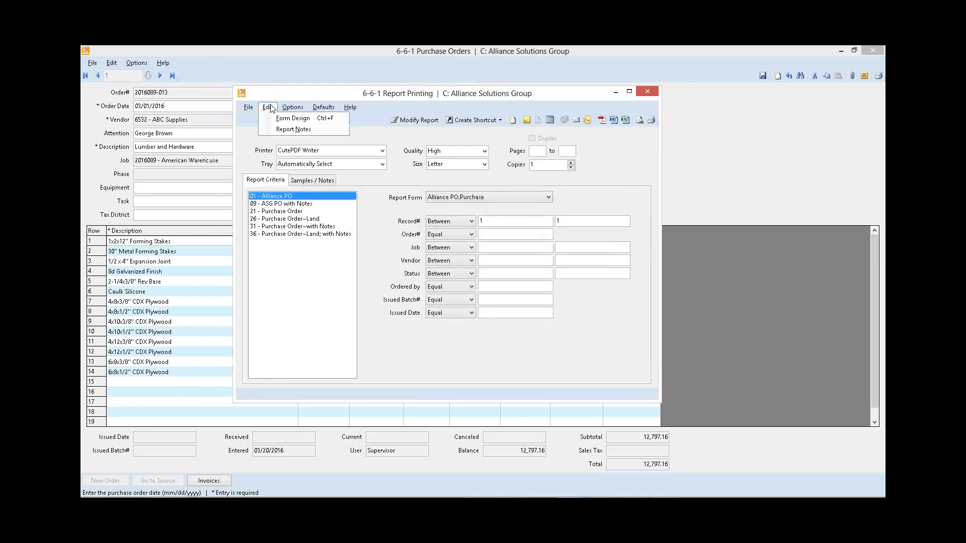
{"action": "left_click", "coordinate": [308, 118]}
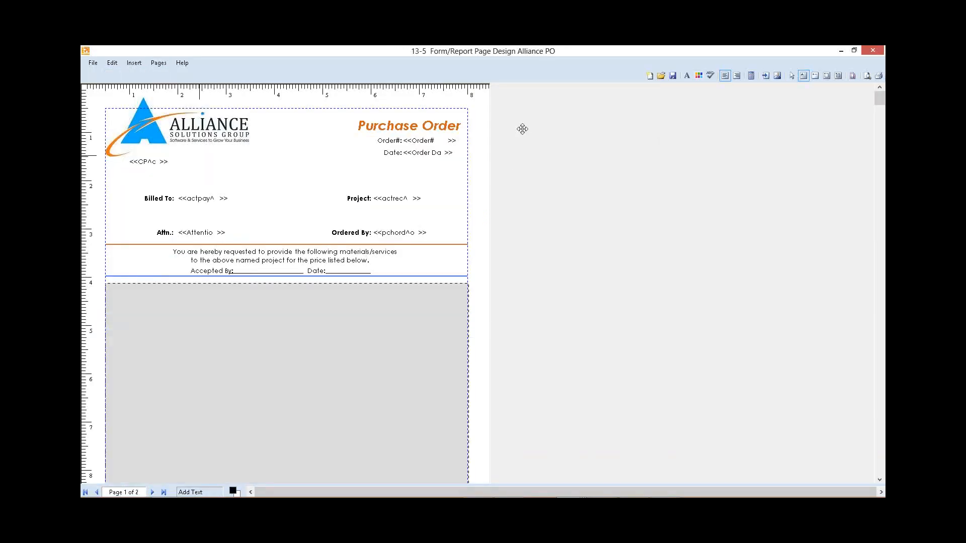
{"action": "left_click", "coordinate": [131, 180]}
{"action": "type", "text": "www.allianceSG.com"}
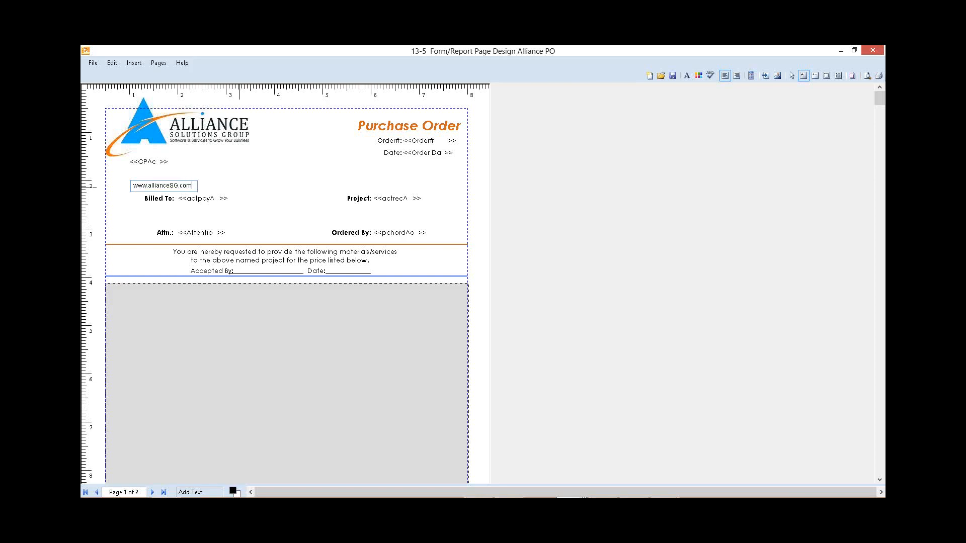
{"action": "left_click", "coordinate": [259, 176]}
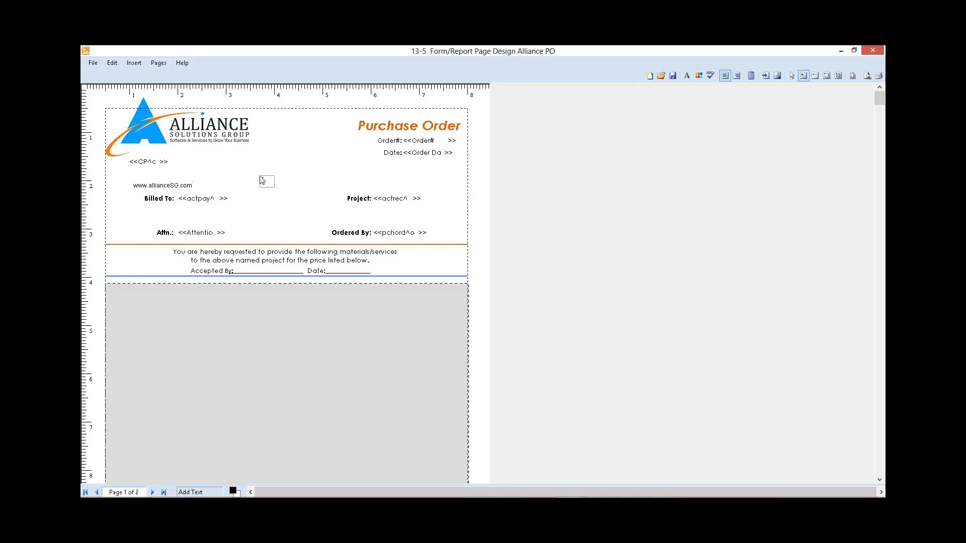
{"action": "right_click", "coordinate": [147, 186]}
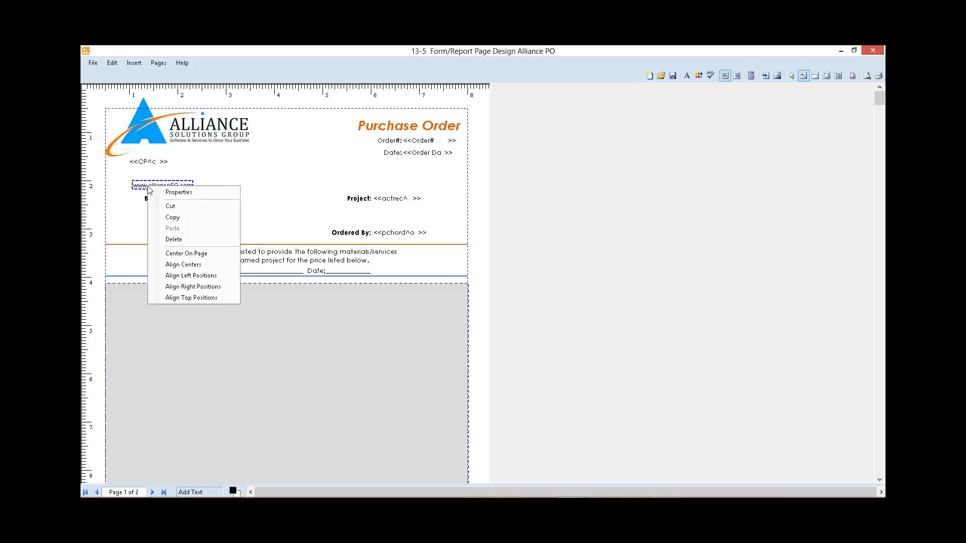
{"action": "left_click", "coordinate": [193, 197]}
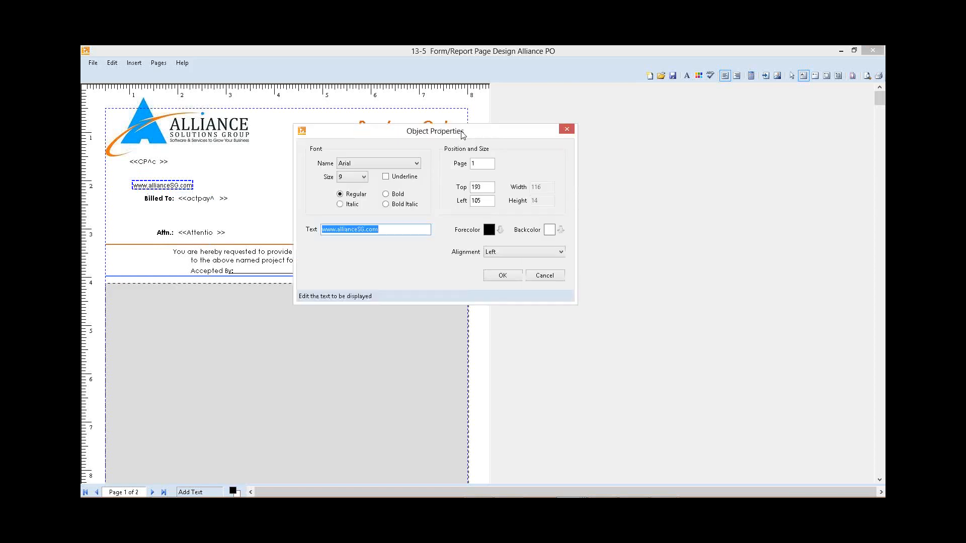
{"action": "left_click", "coordinate": [417, 164]}
{"action": "left_click", "coordinate": [418, 219]}
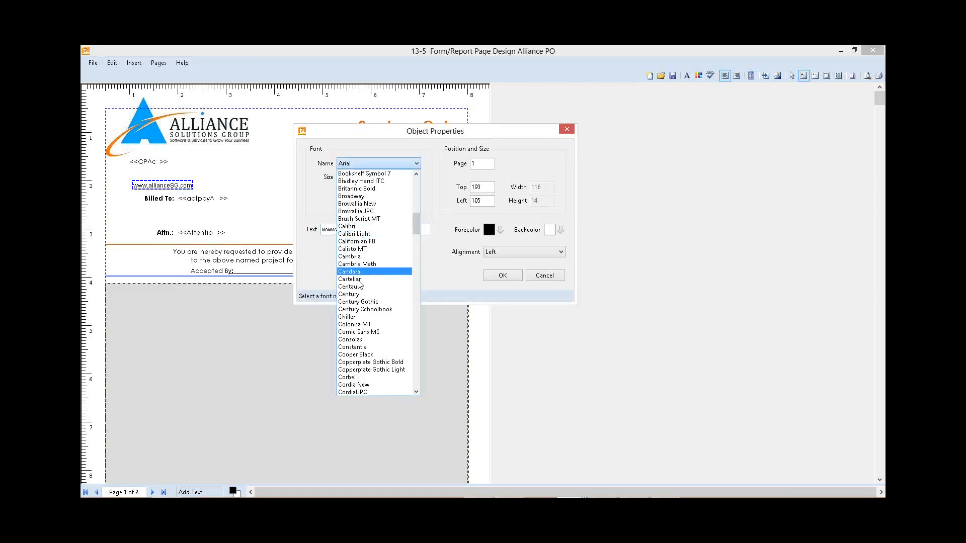
{"action": "left_click", "coordinate": [368, 302]}
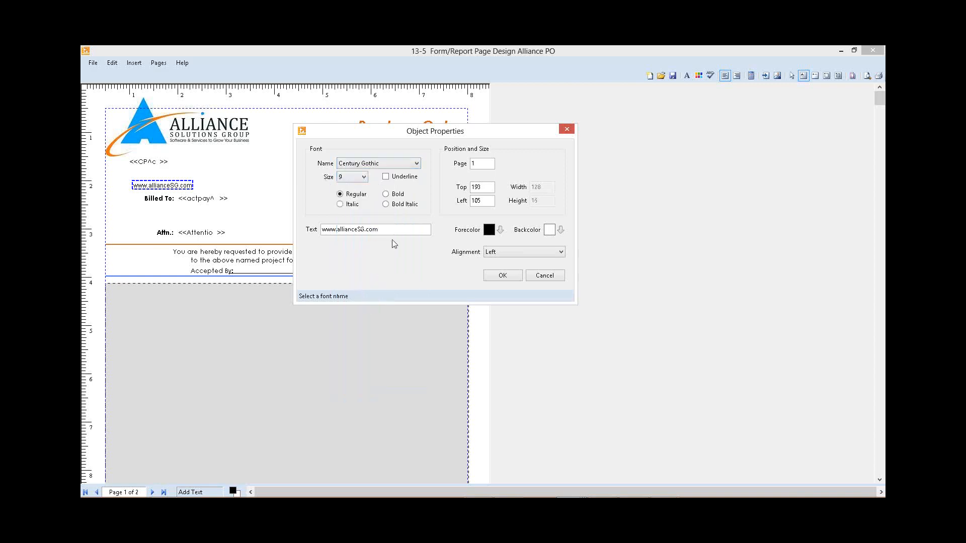
{"action": "left_click", "coordinate": [502, 229]}
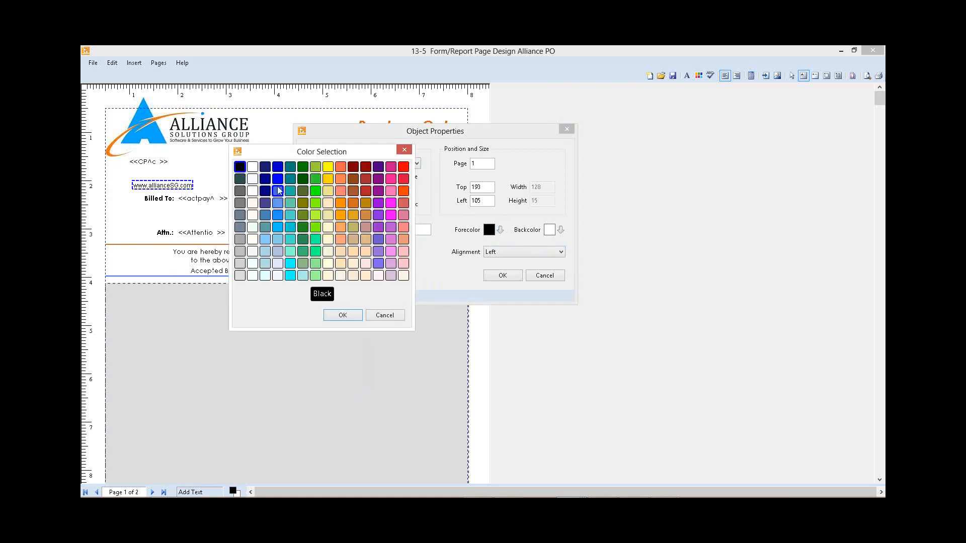
{"action": "left_click", "coordinate": [278, 191]}
{"action": "left_click", "coordinate": [343, 316]}
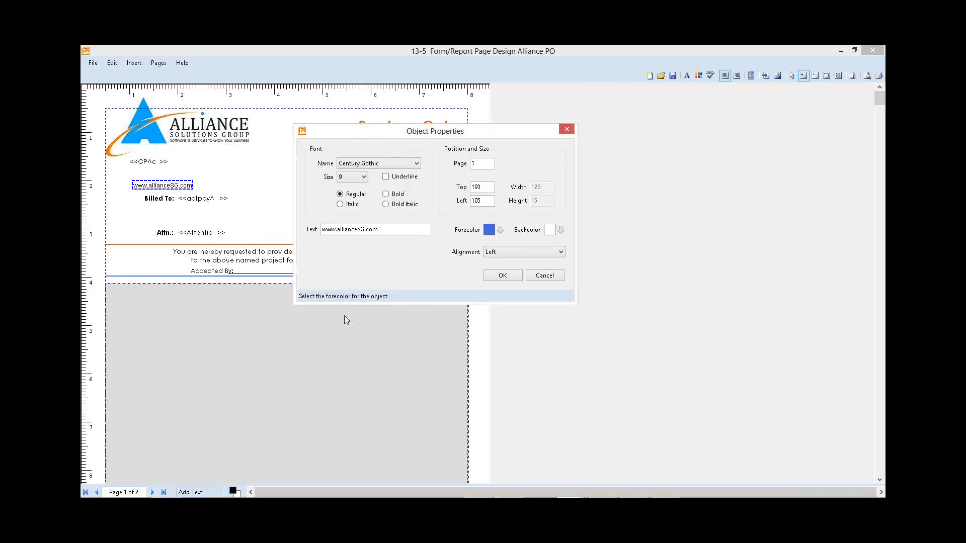
{"action": "left_click", "coordinate": [503, 276]}
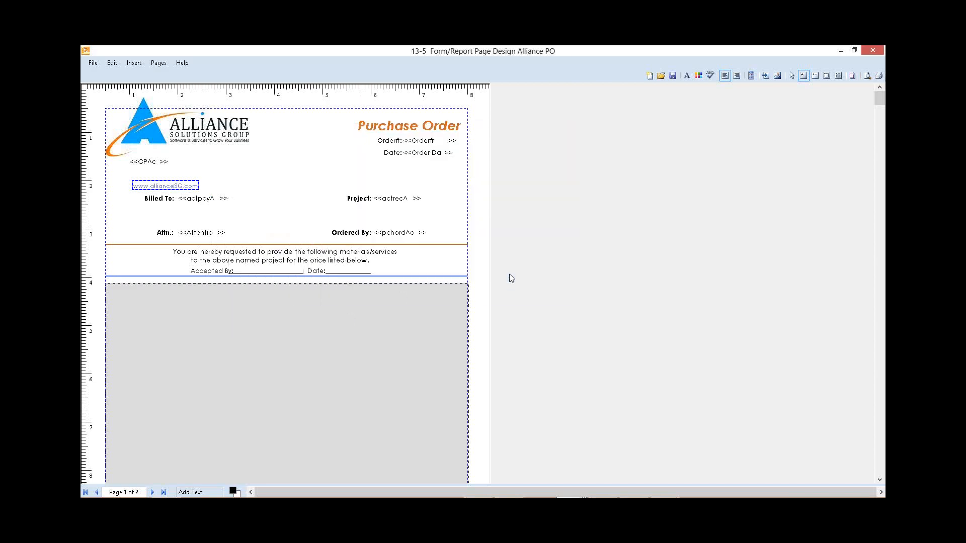
{"action": "left_click", "coordinate": [146, 162], "text": "shift"}
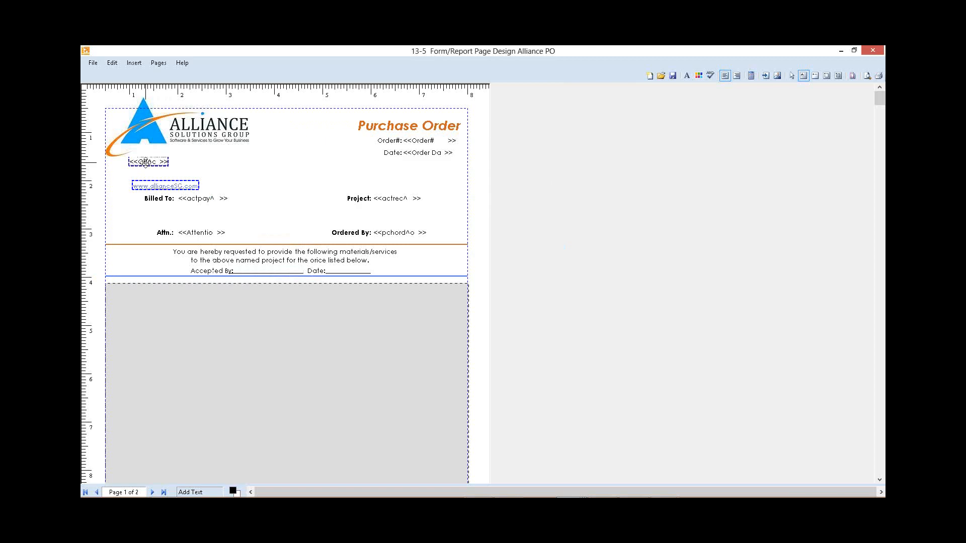
{"action": "right_click", "coordinate": [145, 188]}
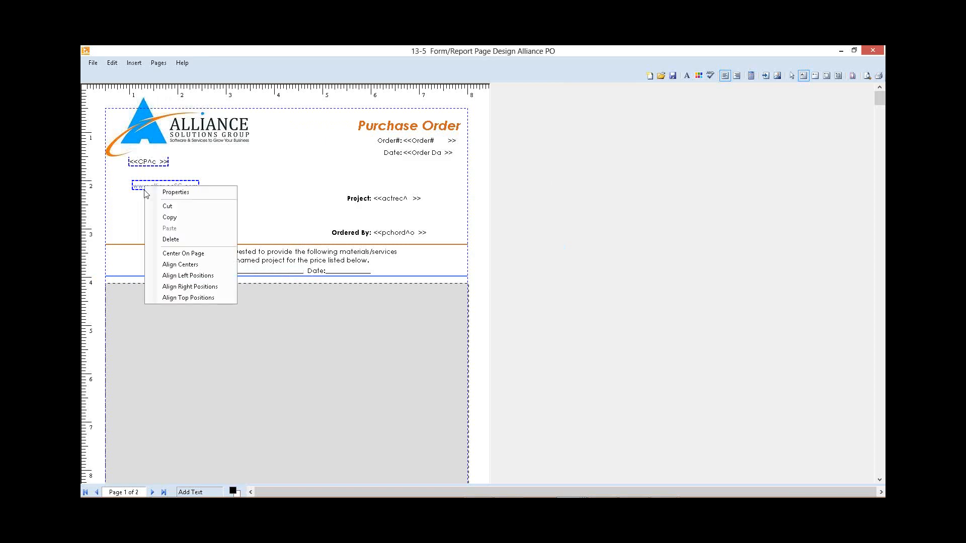
{"action": "left_click", "coordinate": [189, 275]}
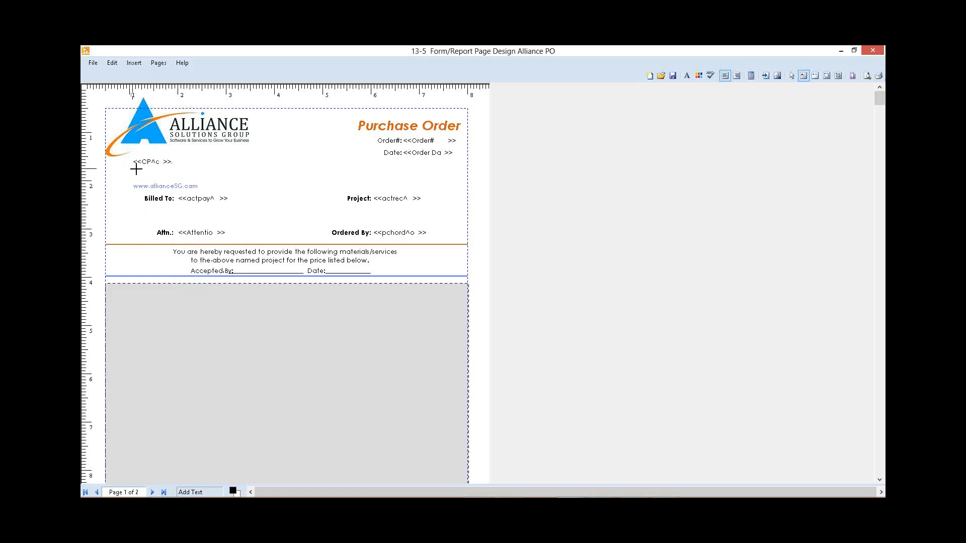
{"action": "left_click", "coordinate": [133, 197]}
Step: Move the Billed To, Project, Attn., Ordered By, and acceptance text, with the orange and blue lines, down slightly together
{"action": "left_click", "coordinate": [791, 76]}
{"action": "left_click_drag", "start_coordinate": [219, 203], "coordinate": [481, 286]}
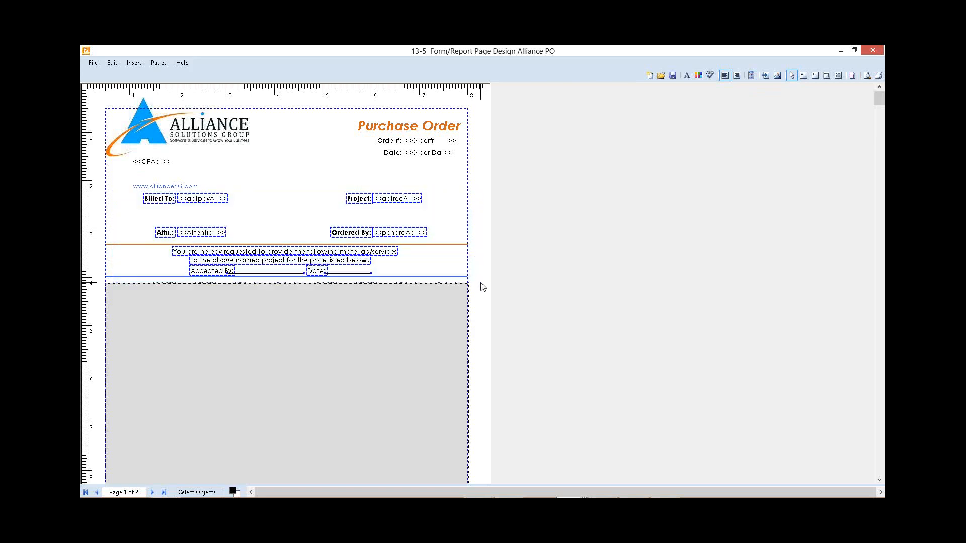
{"action": "left_click", "coordinate": [458, 246]}
{"action": "left_click", "coordinate": [451, 275], "text": "shift"}
{"action": "key", "text": "Down"}
{"action": "key", "text": "Down"}
{"action": "key", "text": "Down"}
{"action": "key", "text": "Down"}
{"action": "key", "text": "Down"}
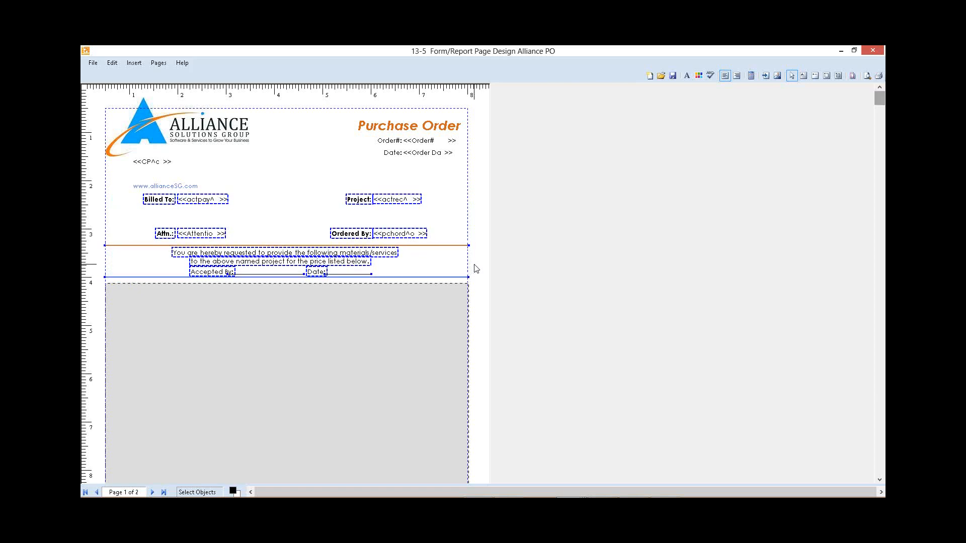
{"action": "key", "text": "Down"}
{"action": "key", "text": "Down"}
{"action": "key", "text": "Down"}
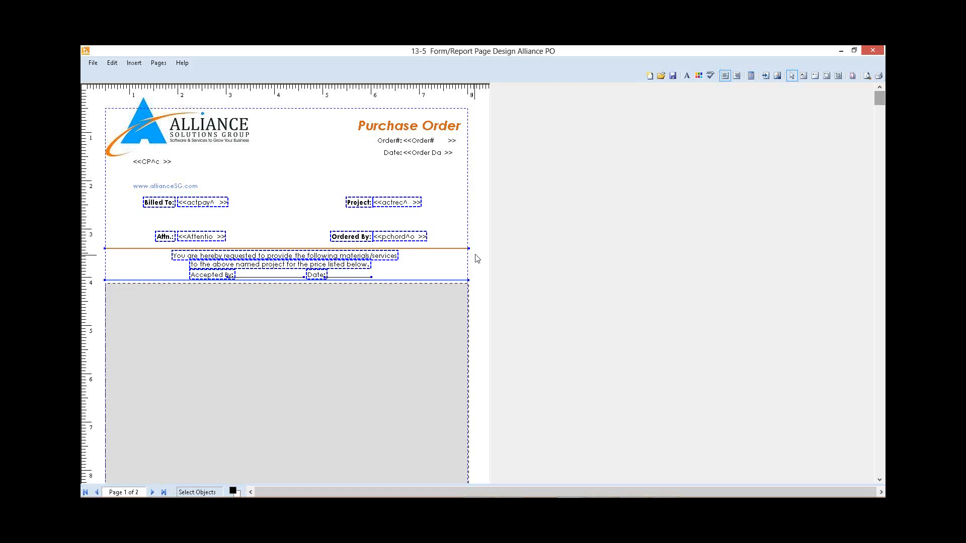
{"action": "left_click", "coordinate": [475, 256]}
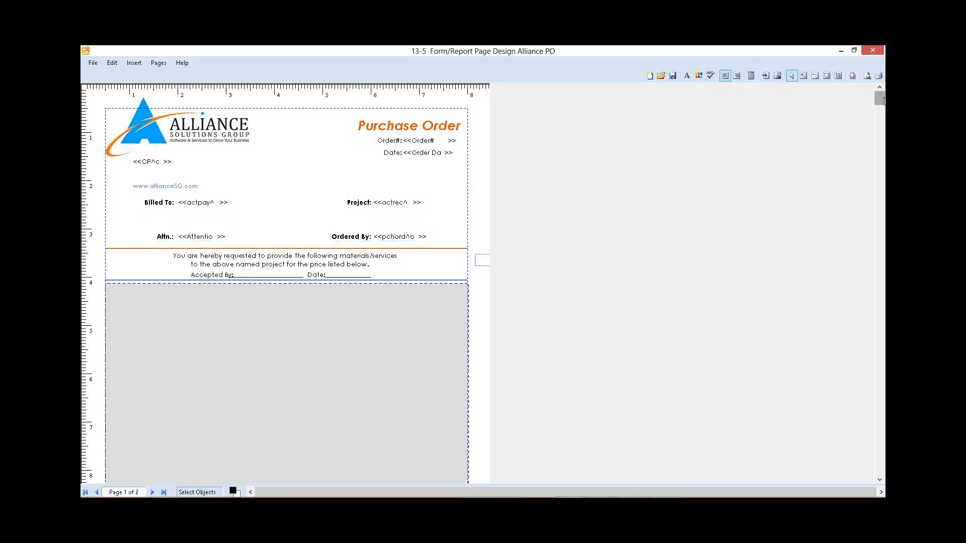
Step: Move the gray body area up slightly to meet the blue line
{"action": "left_click_drag", "start_coordinate": [882, 102], "coordinate": [880, 392]}
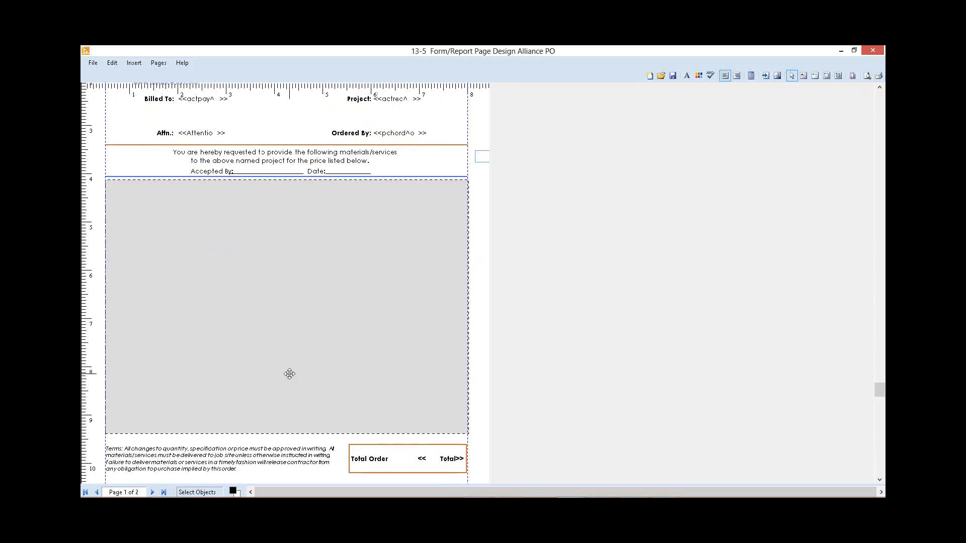
{"action": "key", "text": "Up"}
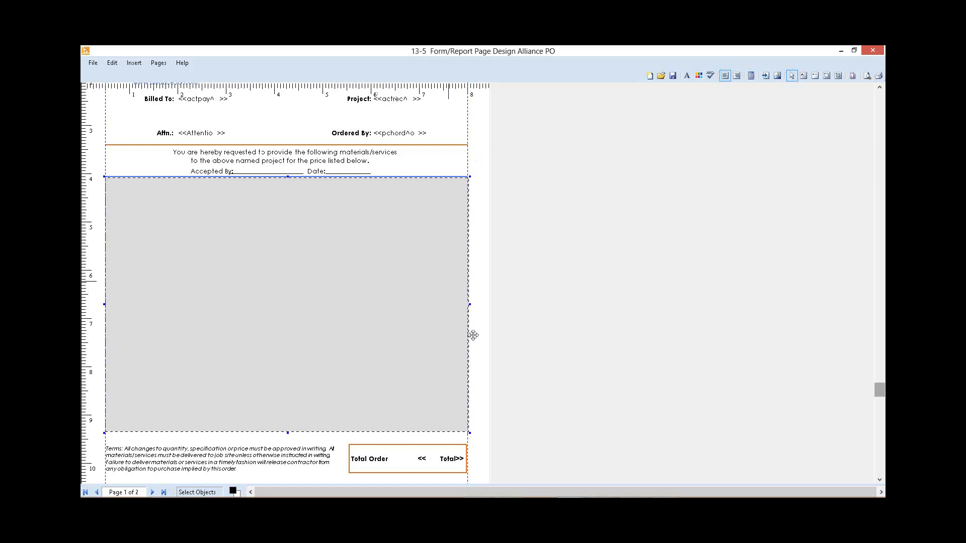
Step: Draw a solid horizontal line about 697 wide between the body area and the Terms text, with line width 1
{"action": "left_click", "coordinate": [815, 75]}
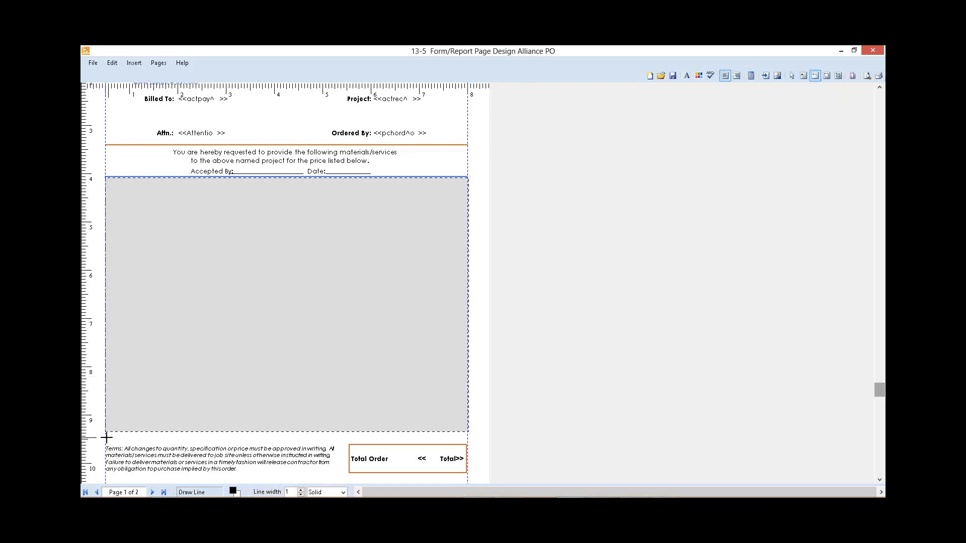
{"action": "left_click_drag", "start_coordinate": [106, 437], "coordinate": [458, 438]}
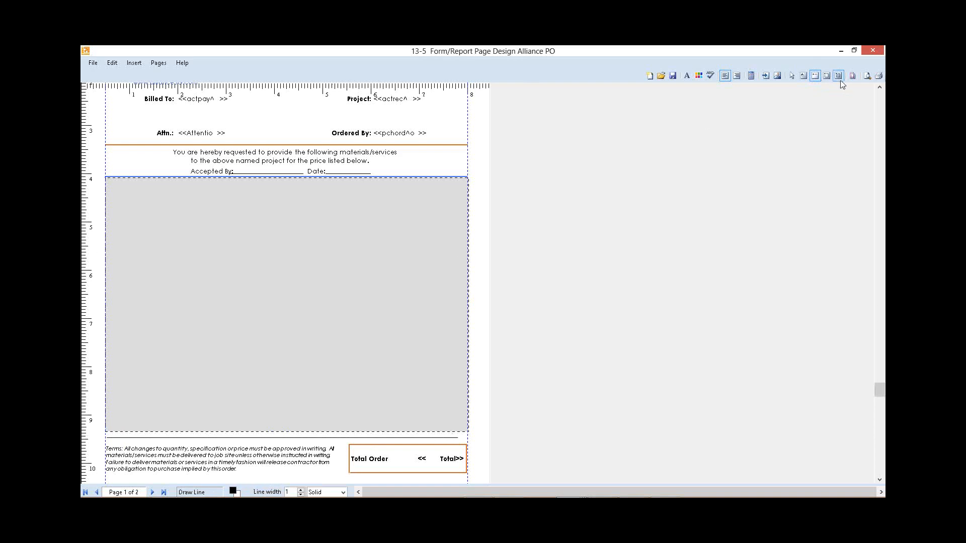
{"action": "left_click", "coordinate": [791, 76]}
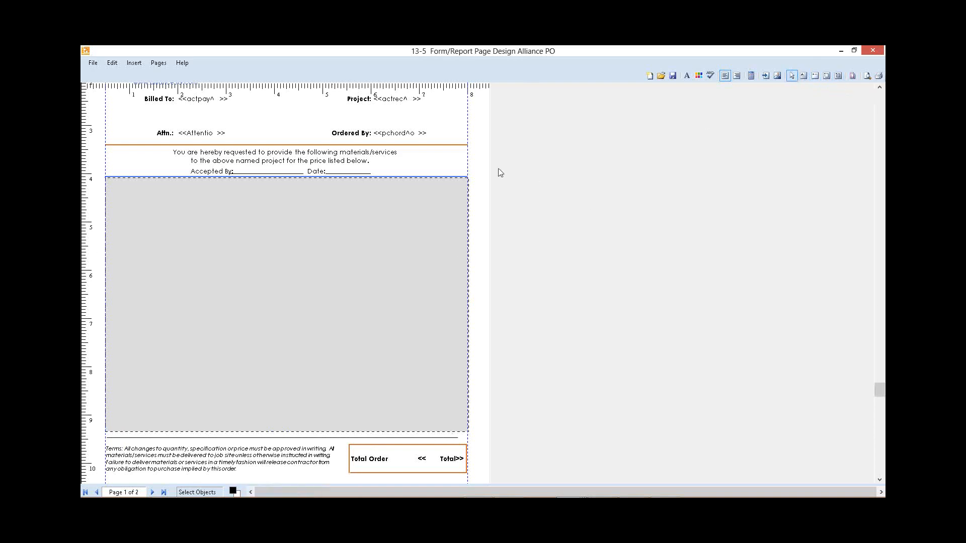
Step: Examine the left position and width of the blue line above the body area in its properties
{"action": "right_click", "coordinate": [460, 175]}
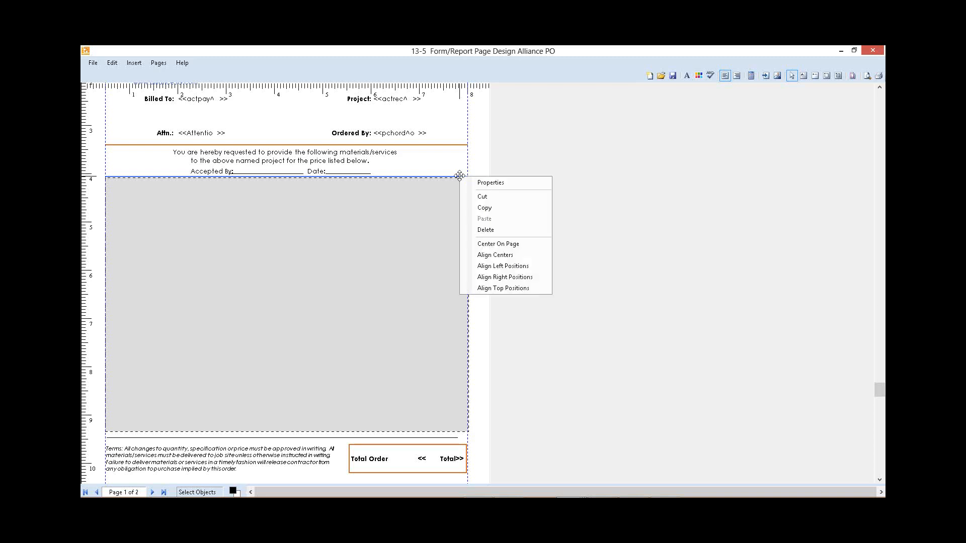
{"action": "left_click", "coordinate": [501, 183]}
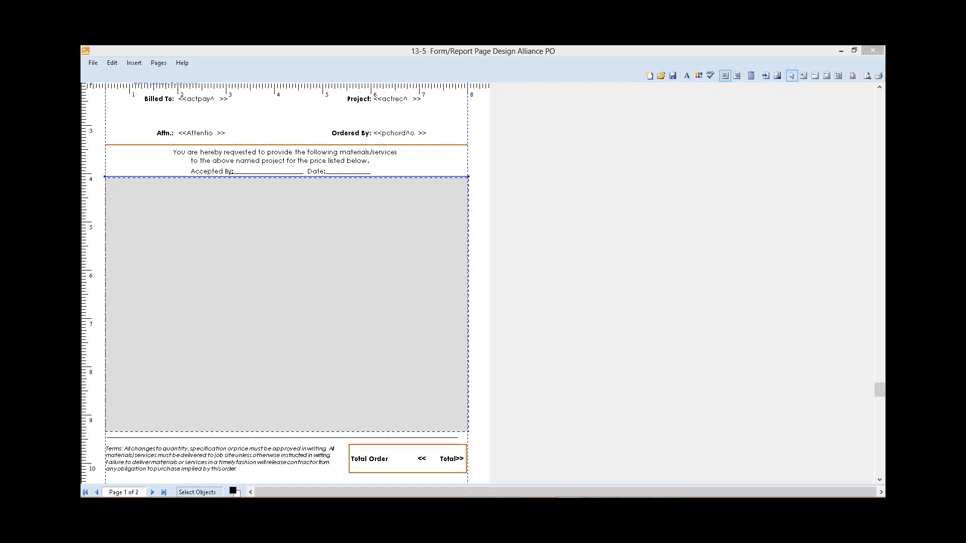
{"action": "left_click_drag", "start_coordinate": [182, 191], "coordinate": [416, 119]}
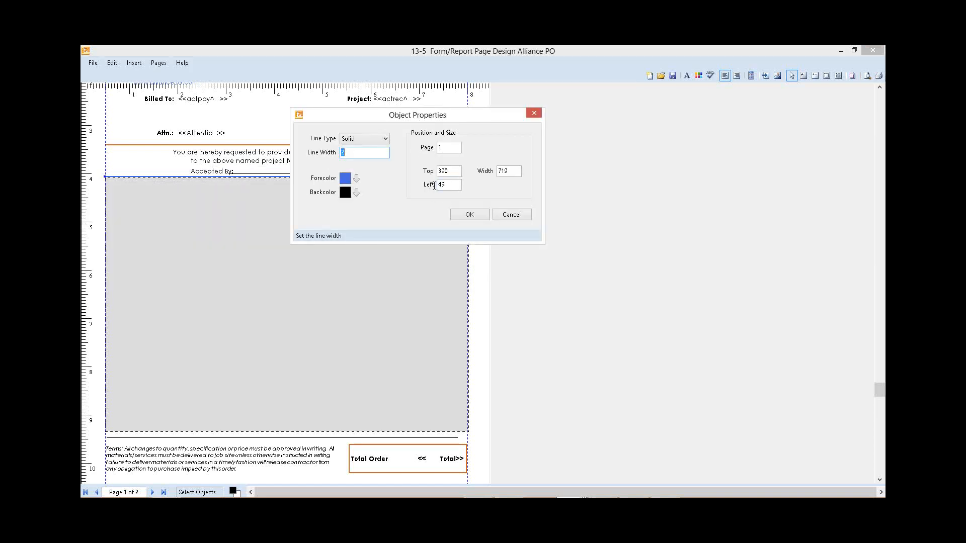
{"action": "left_click", "coordinate": [451, 184]}
{"action": "left_click", "coordinate": [514, 171]}
{"action": "left_click", "coordinate": [477, 216]}
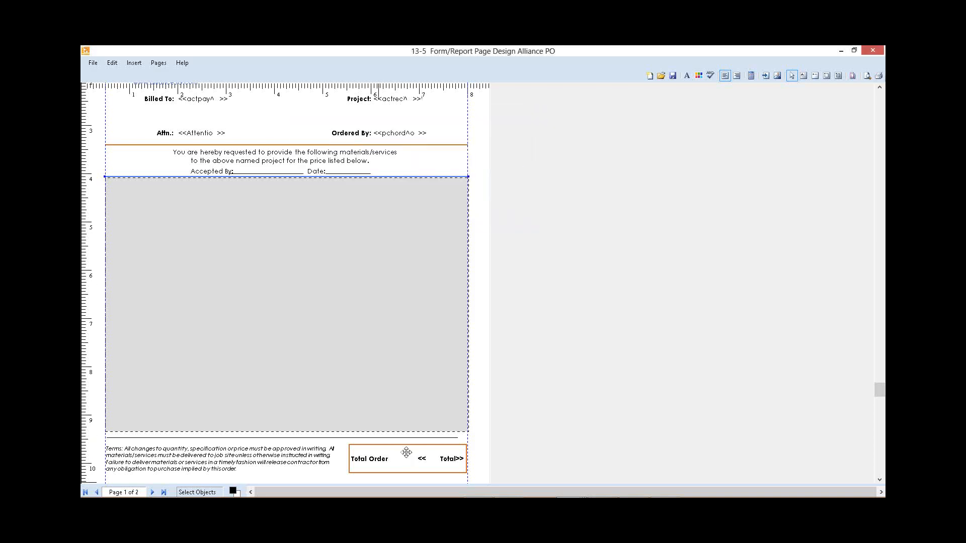
Step: Set the new line between the body area and the Terms text to left position 49 and width 719
{"action": "right_click", "coordinate": [388, 439]}
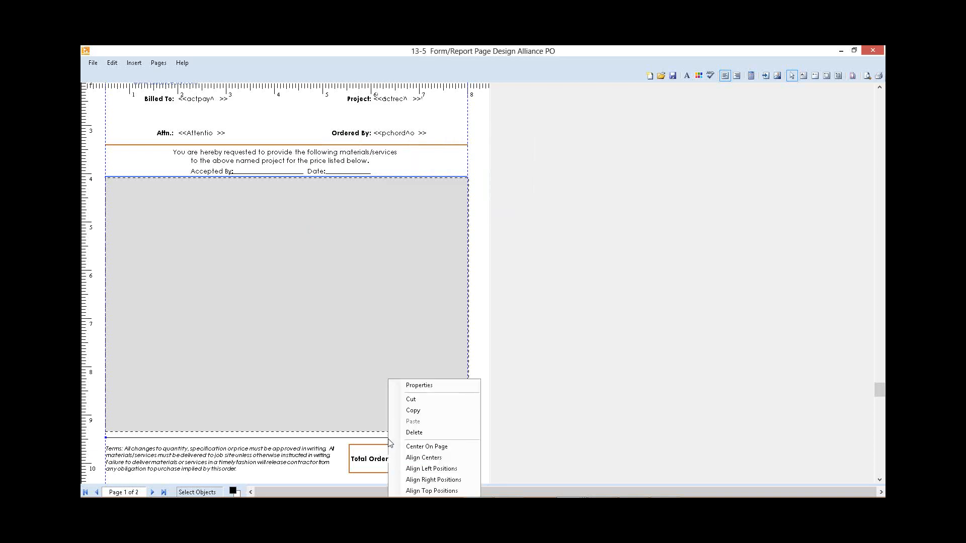
{"action": "left_click", "coordinate": [443, 386]}
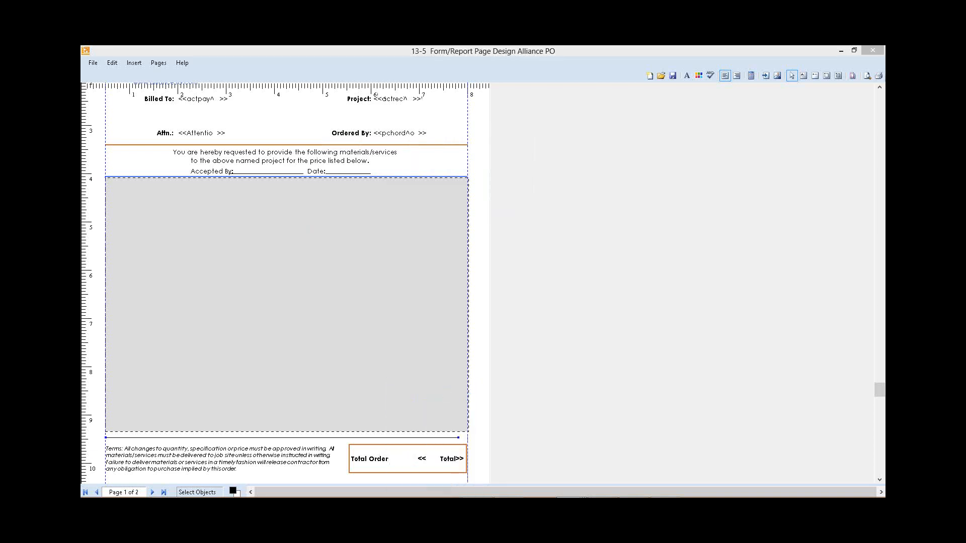
{"action": "left_click_drag", "start_coordinate": [300, 170], "coordinate": [297, 173]}
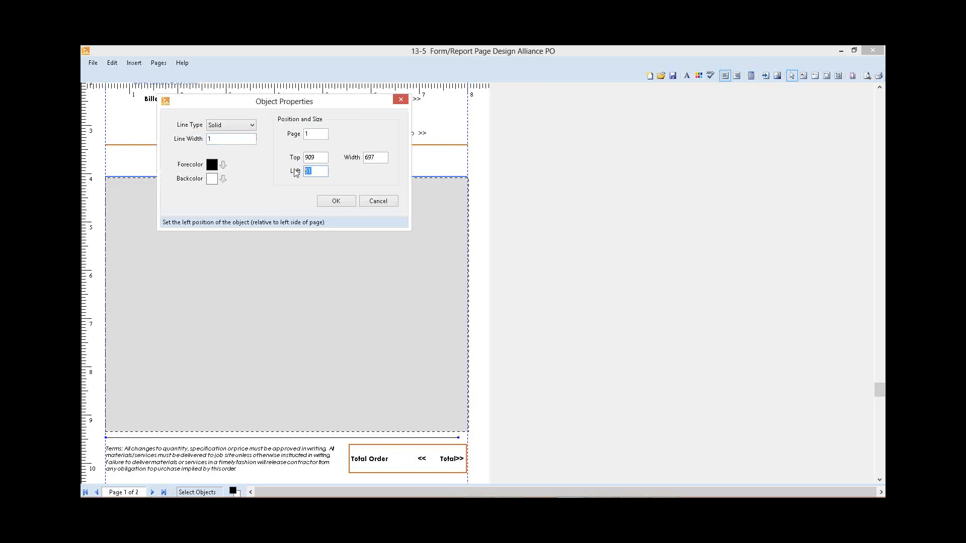
{"action": "type", "text": "49"}
{"action": "key", "text": "Tab"}
{"action": "type", "text": "7"}
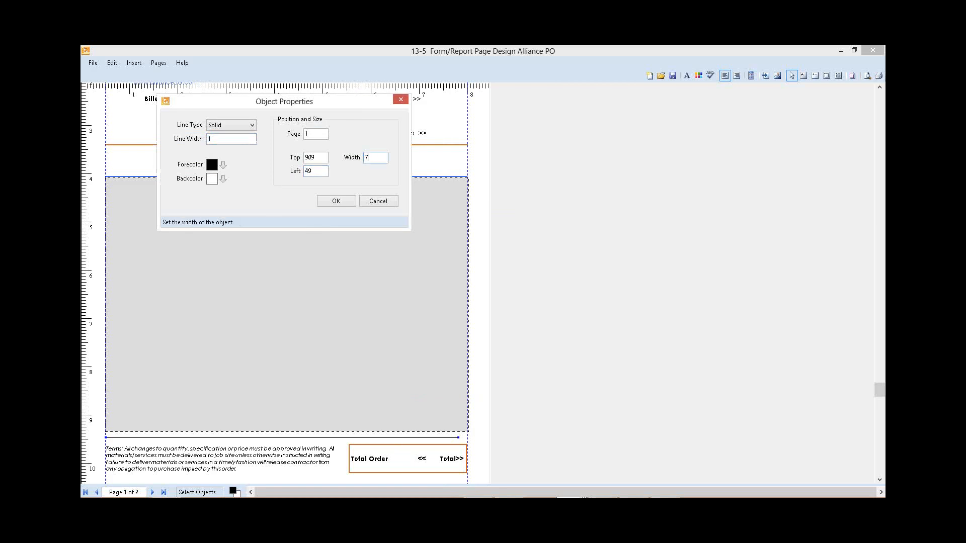
Step: Give the line above the Terms text a line width of 2 and a Royal Blue forecolor, and apply its properties
{"action": "left_click", "coordinate": [234, 143]}
{"action": "left_click", "coordinate": [223, 165]}
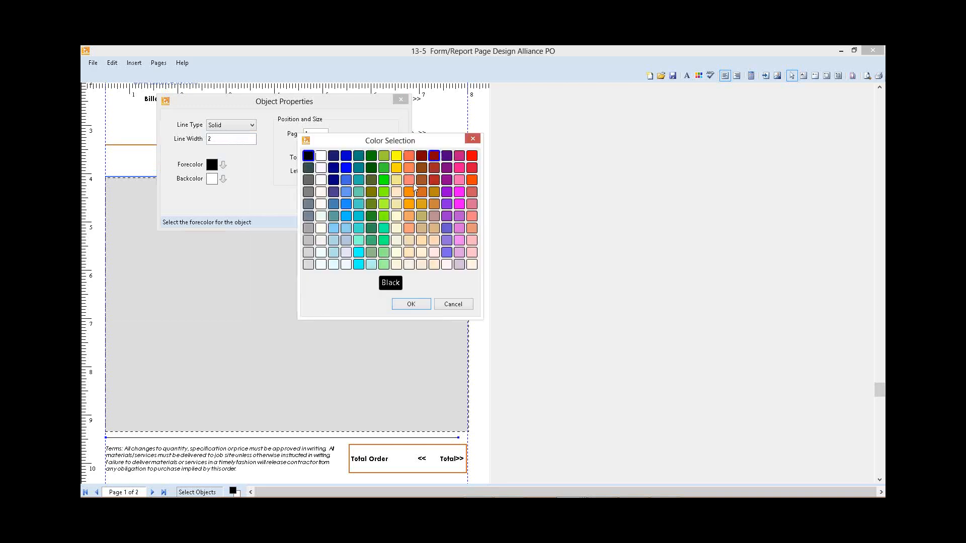
{"action": "left_click", "coordinate": [345, 180]}
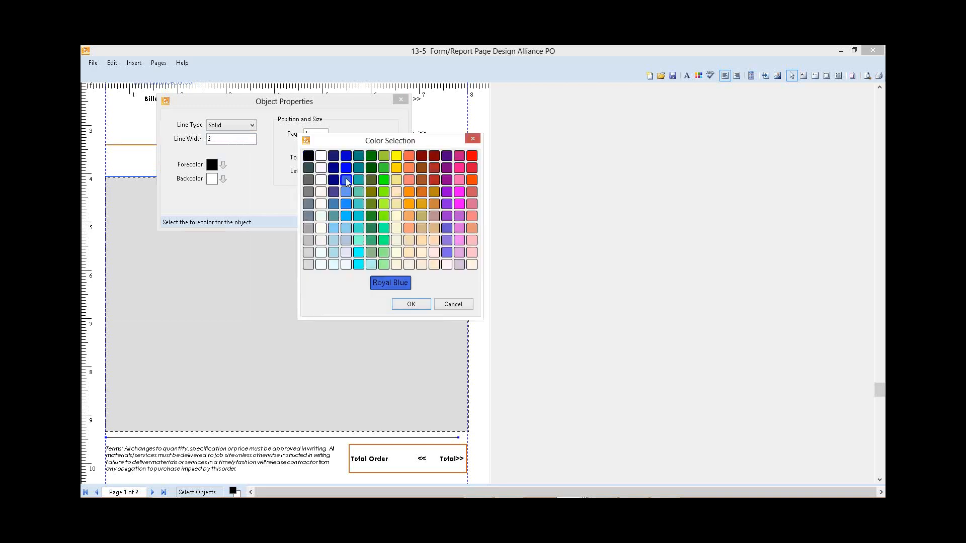
{"action": "left_click", "coordinate": [412, 305]}
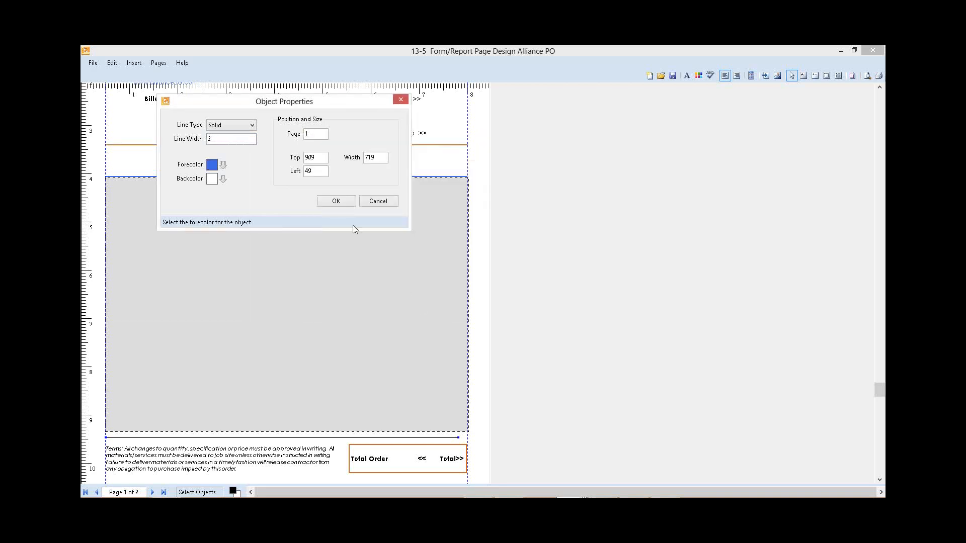
{"action": "left_click", "coordinate": [336, 201]}
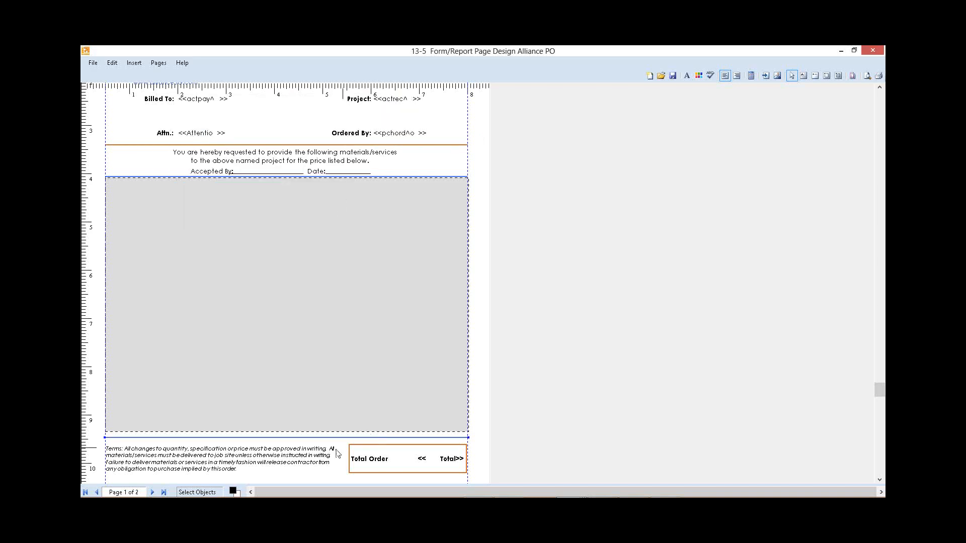
Step: Move the blue line above the Terms text up to meet the lower edge of the gray body area
{"action": "key", "text": "Up"}
{"action": "key", "text": "Up"}
{"action": "key", "text": "Up"}
{"action": "key", "text": "Up"}
{"action": "key", "text": "Up"}
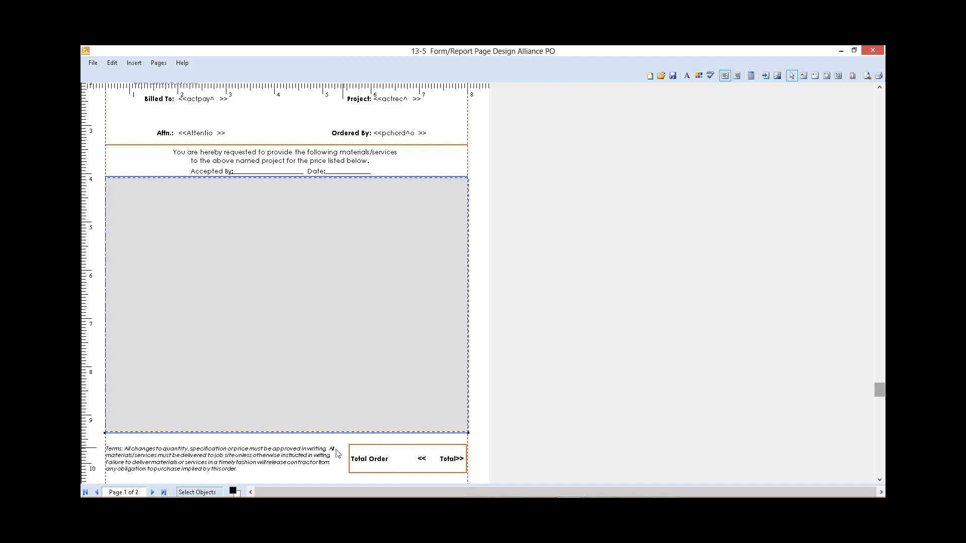
{"action": "key", "text": "Up"}
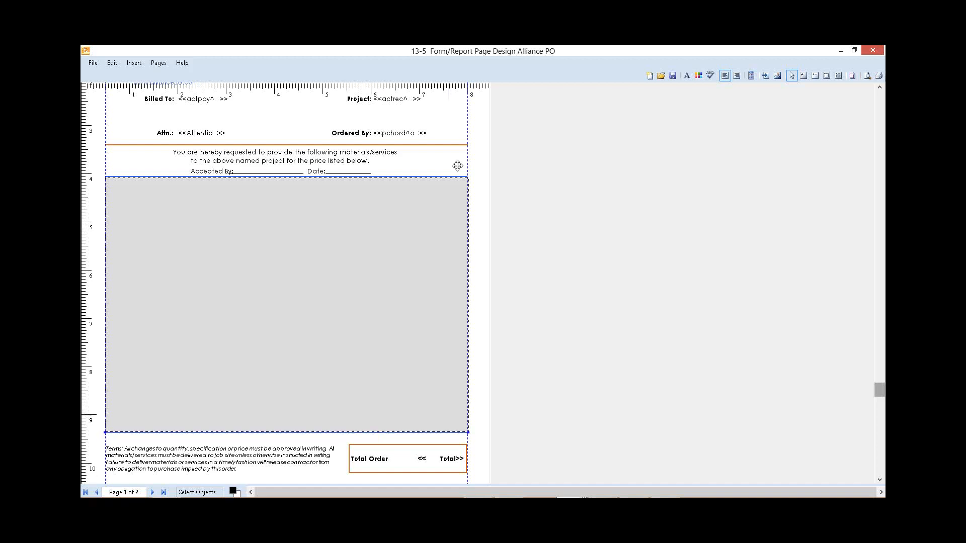
Step: Save the page design as Alliance PO, a private Purchase Order (Portrait) form
{"action": "left_click_drag", "start_coordinate": [879, 394], "coordinate": [880, 154]}
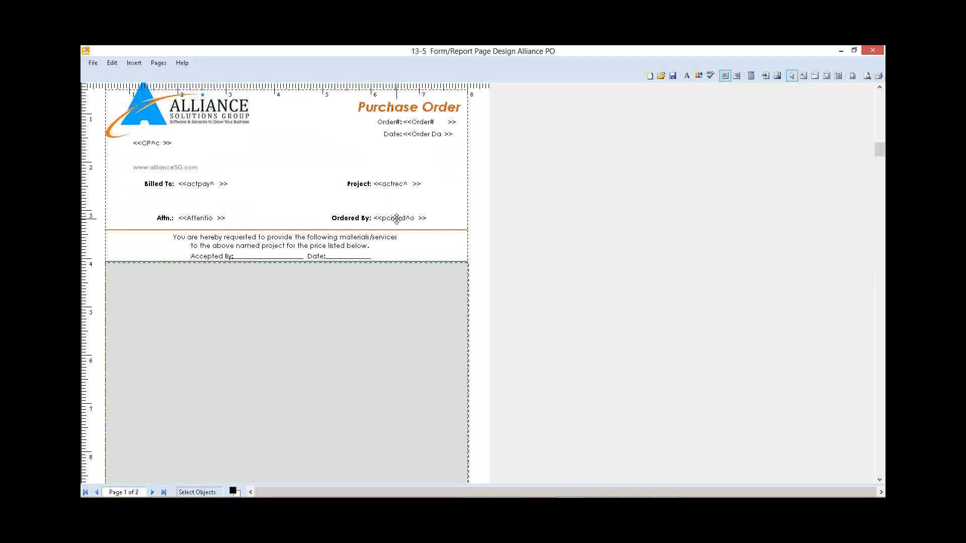
{"action": "left_click", "coordinate": [673, 75]}
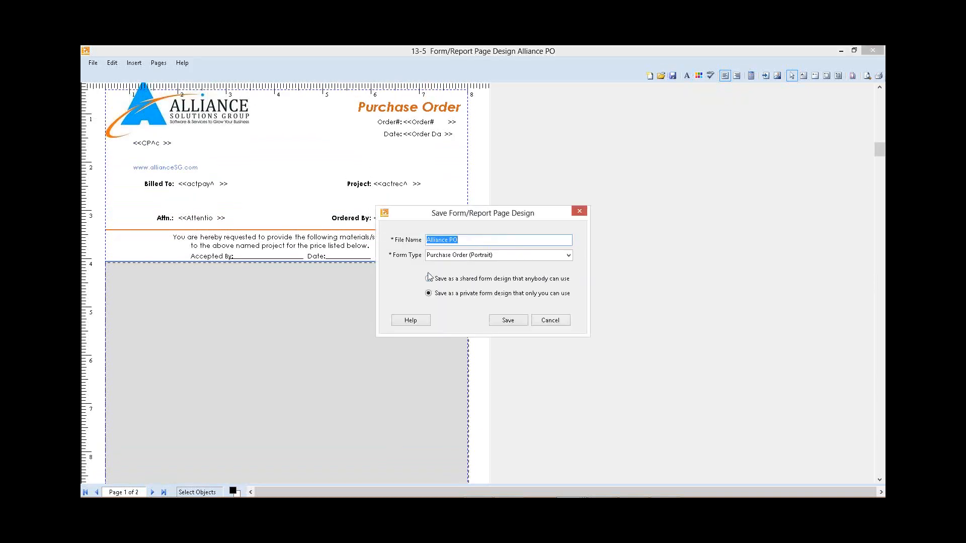
{"action": "left_click", "coordinate": [501, 323]}
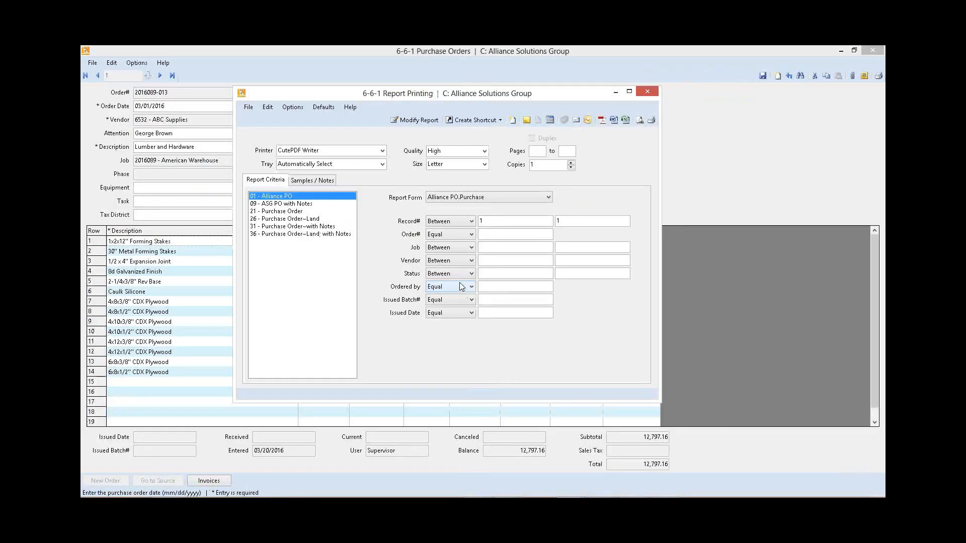
Step: Preview the Alliance PO report on screen to check the finished layout, and close the preview
{"action": "left_click", "coordinate": [639, 121]}
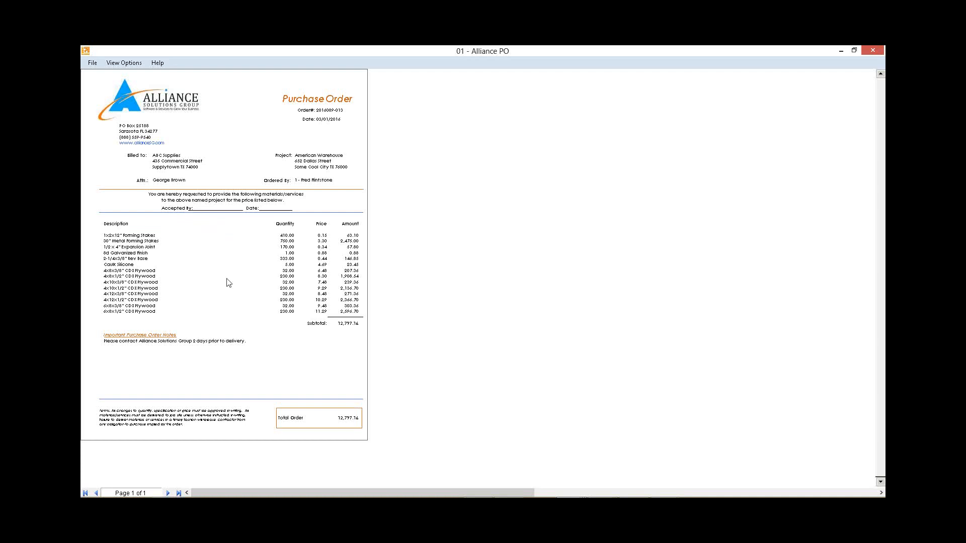
{"action": "key", "text": "Escape"}
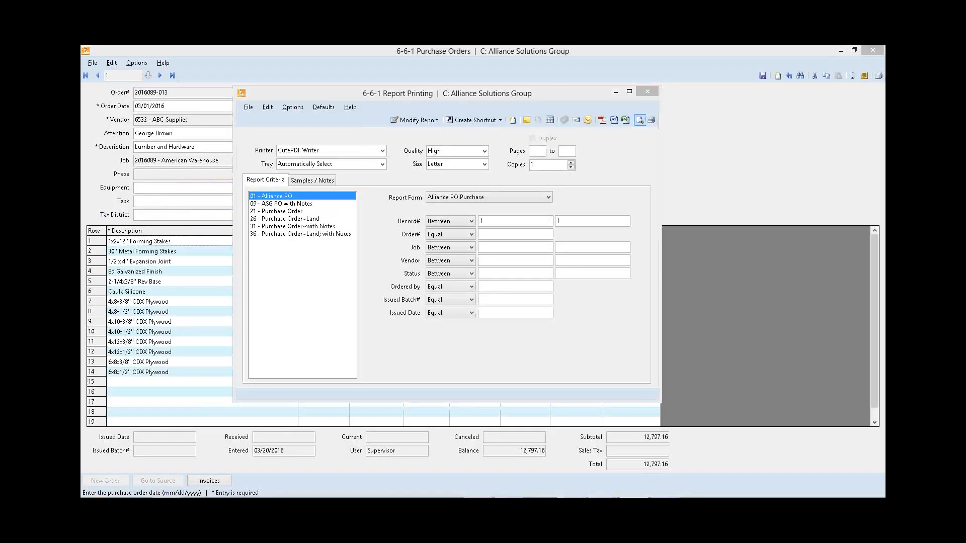
Step: Switch to Photo Gallery and compare the original purchase order sample with the redesigned Alliance version
{"action": "left_click_drag", "start_coordinate": [81, 140], "coordinate": [413, 46]}
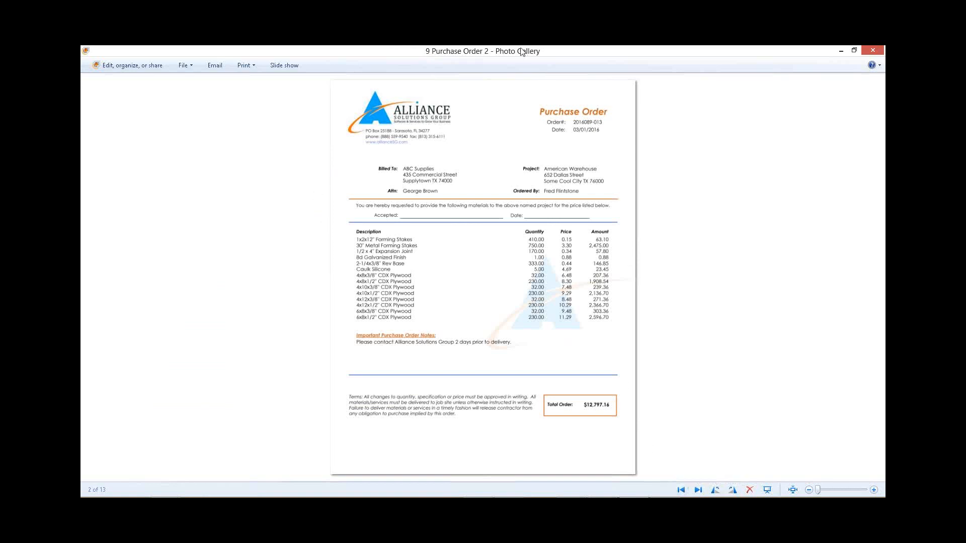
{"action": "left_click", "coordinate": [681, 490]}
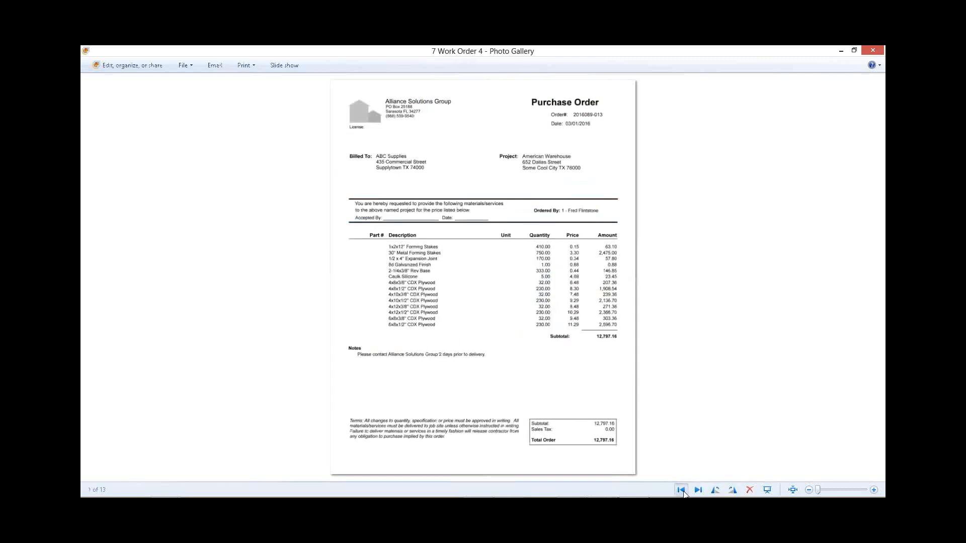
{"action": "left_click", "coordinate": [682, 491]}
{"action": "left_click", "coordinate": [698, 490]}
{"action": "left_click", "coordinate": [698, 490]}
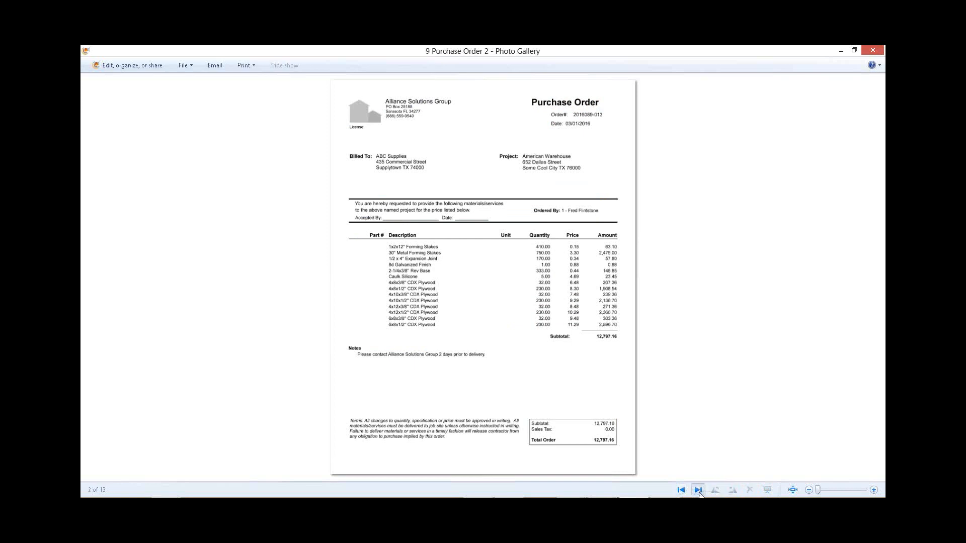
Step: Look through the sample custom forms, from the checklist, change order, invoice, and lien waiver fax to the progress bill, work order, and purchase orders
{"action": "left_click", "coordinate": [698, 490]}
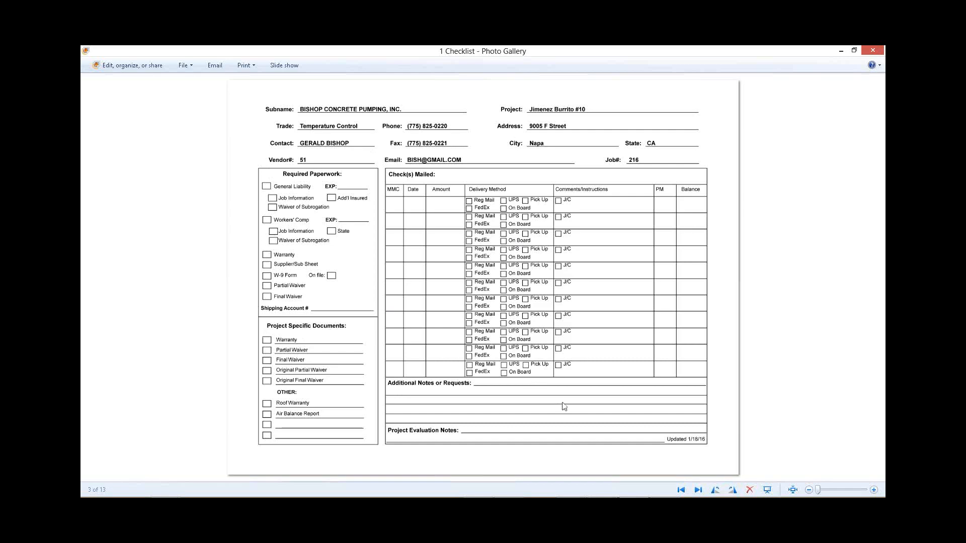
{"action": "key", "text": "Right"}
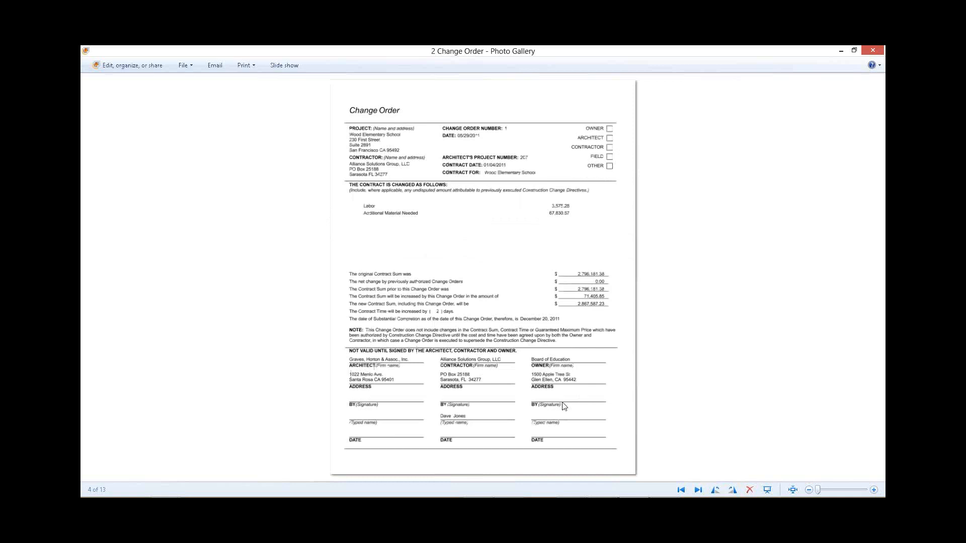
{"action": "key", "text": "Right"}
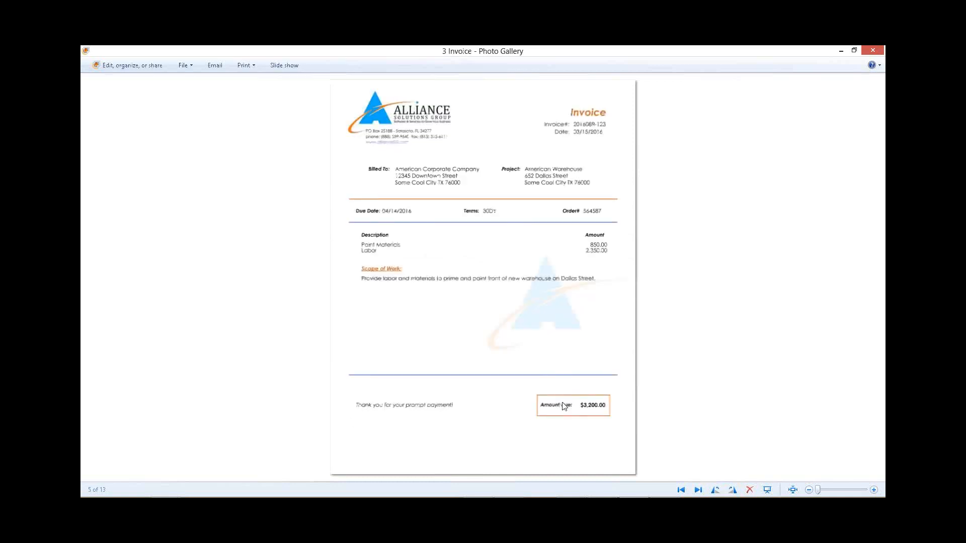
{"action": "key", "text": "Right"}
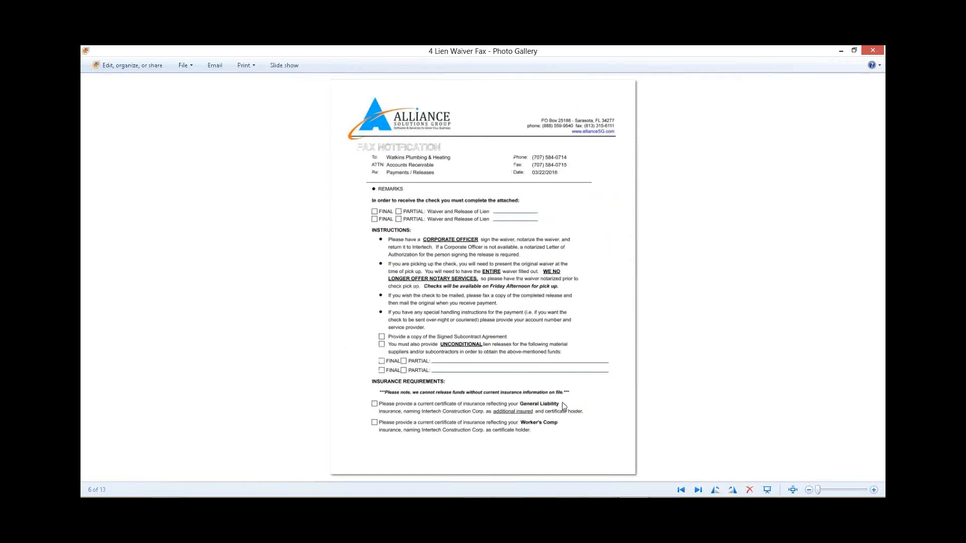
{"action": "key", "text": "Right"}
{"action": "key", "text": "Right"}
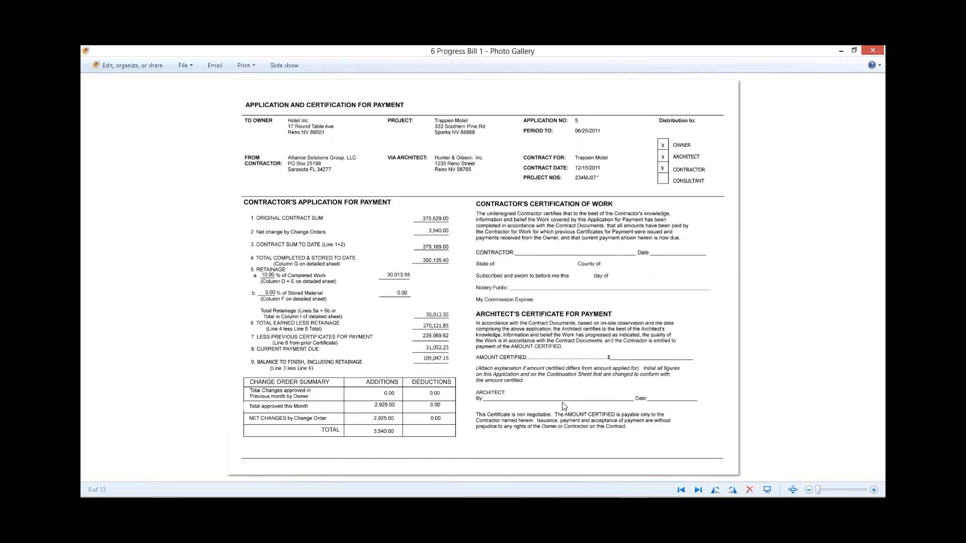
{"action": "key", "text": "Right"}
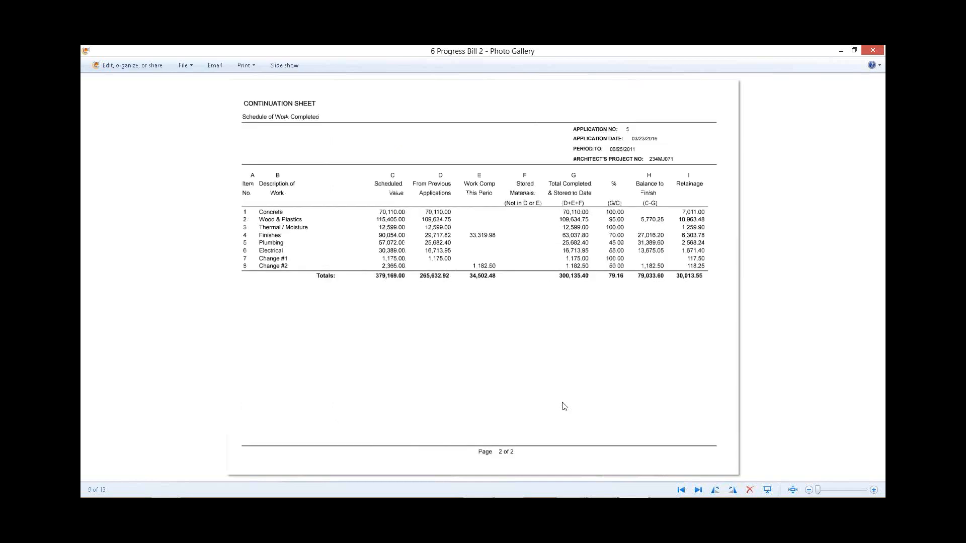
{"action": "key", "text": "Right"}
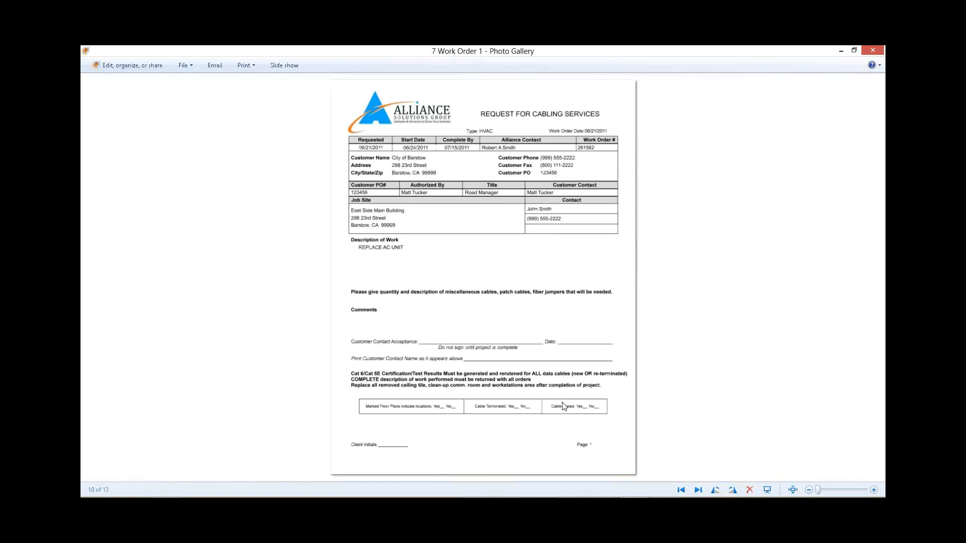
{"action": "key", "text": "Right"}
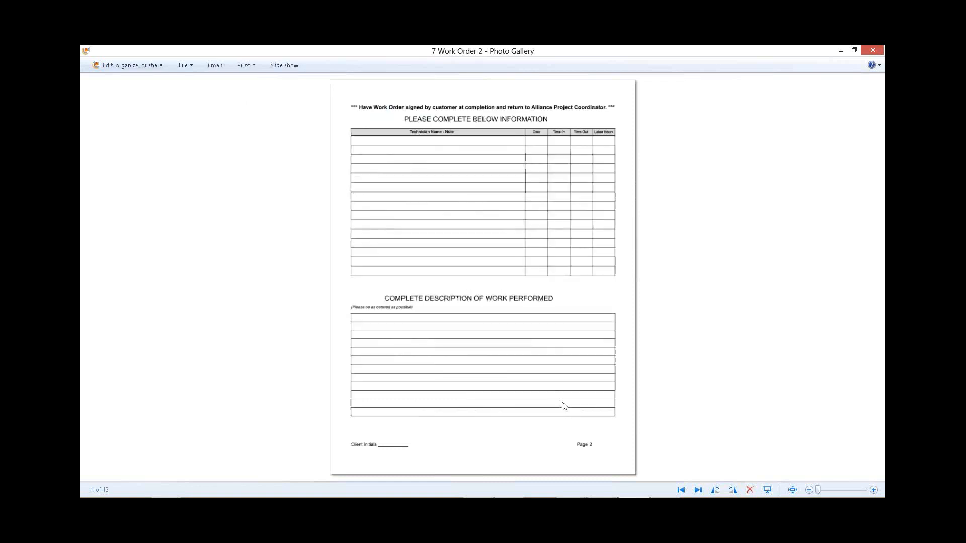
{"action": "key", "text": "Right"}
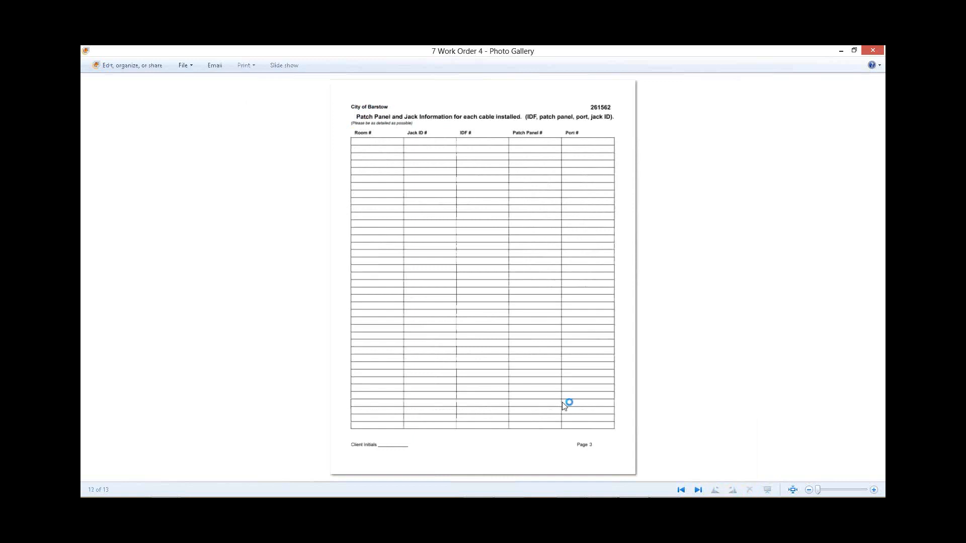
{"action": "key", "text": "Right"}
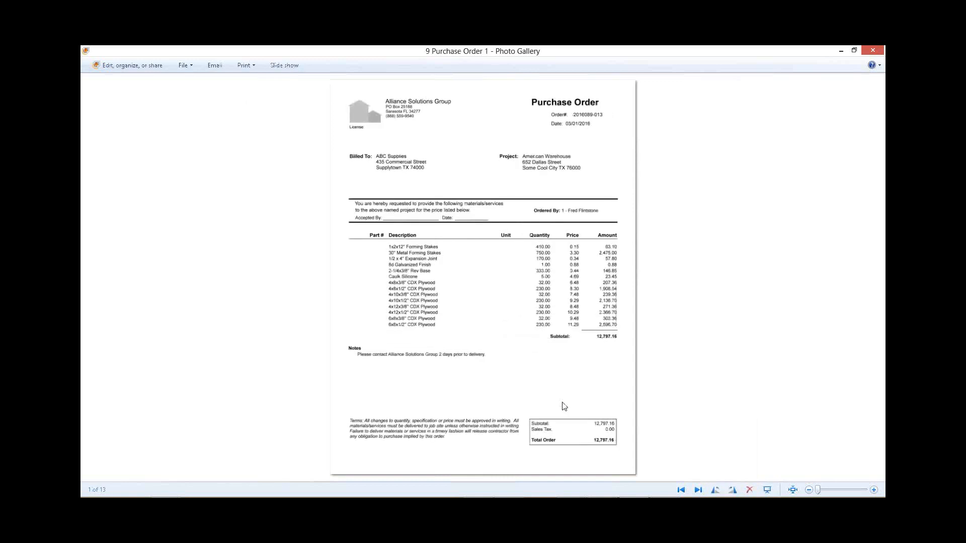
{"action": "key", "text": "Right"}
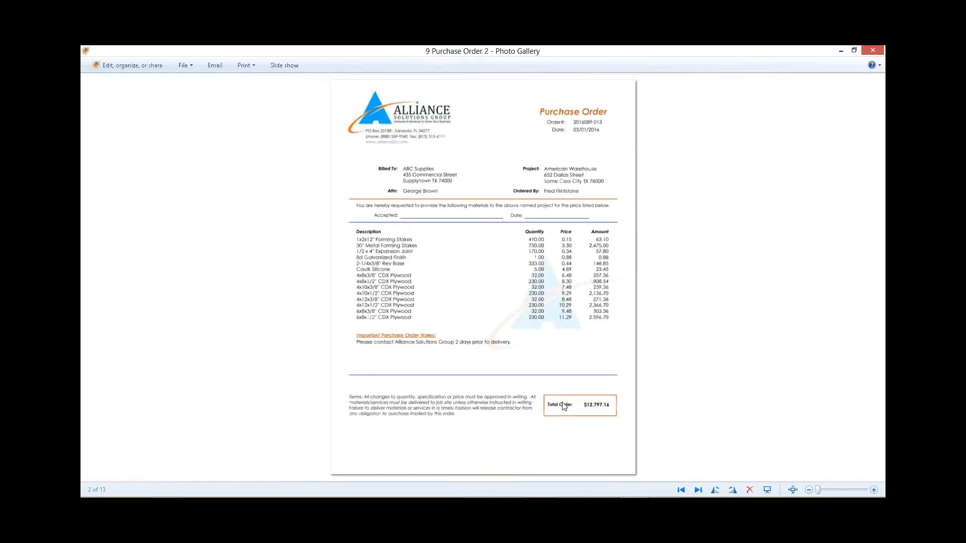